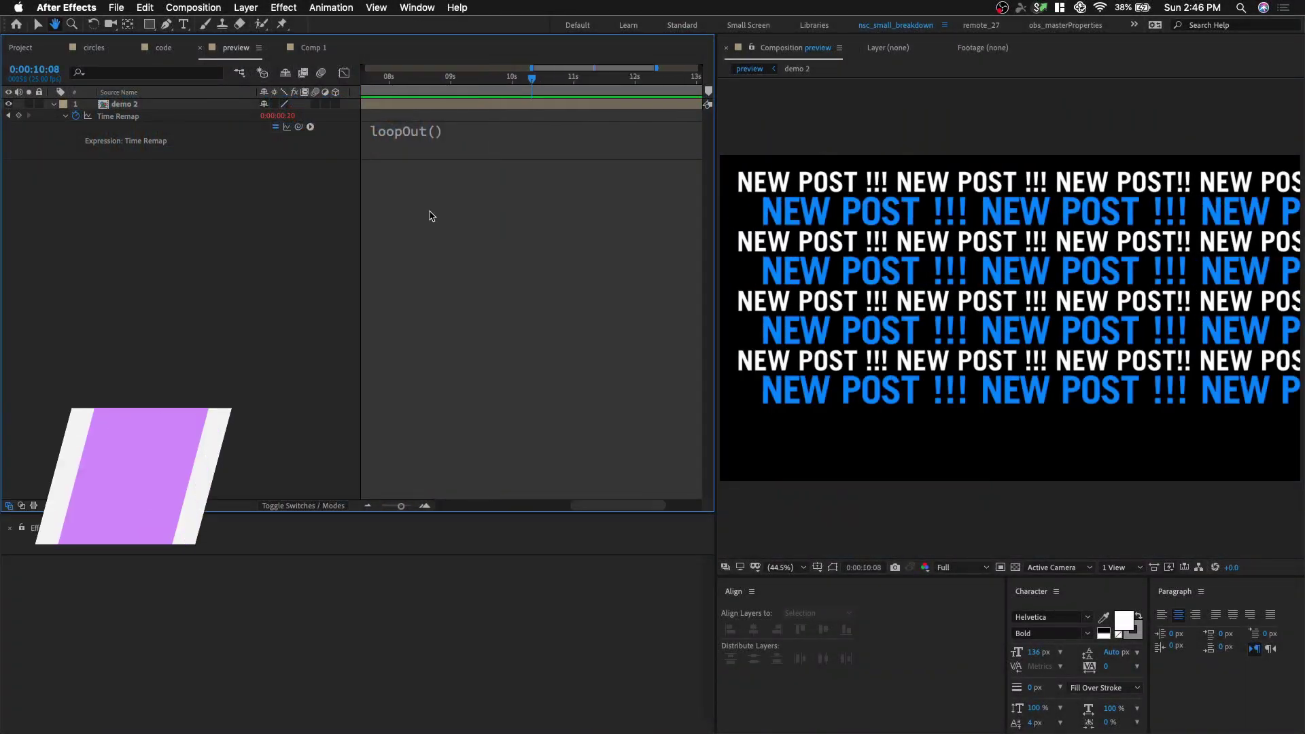
- Create a new HDTV 1080 25 composition, Comp 2, 1920×1080 and 3 seconds long
{"action": "key", "text": "v"}
{"action": "key", "text": "super+n"}
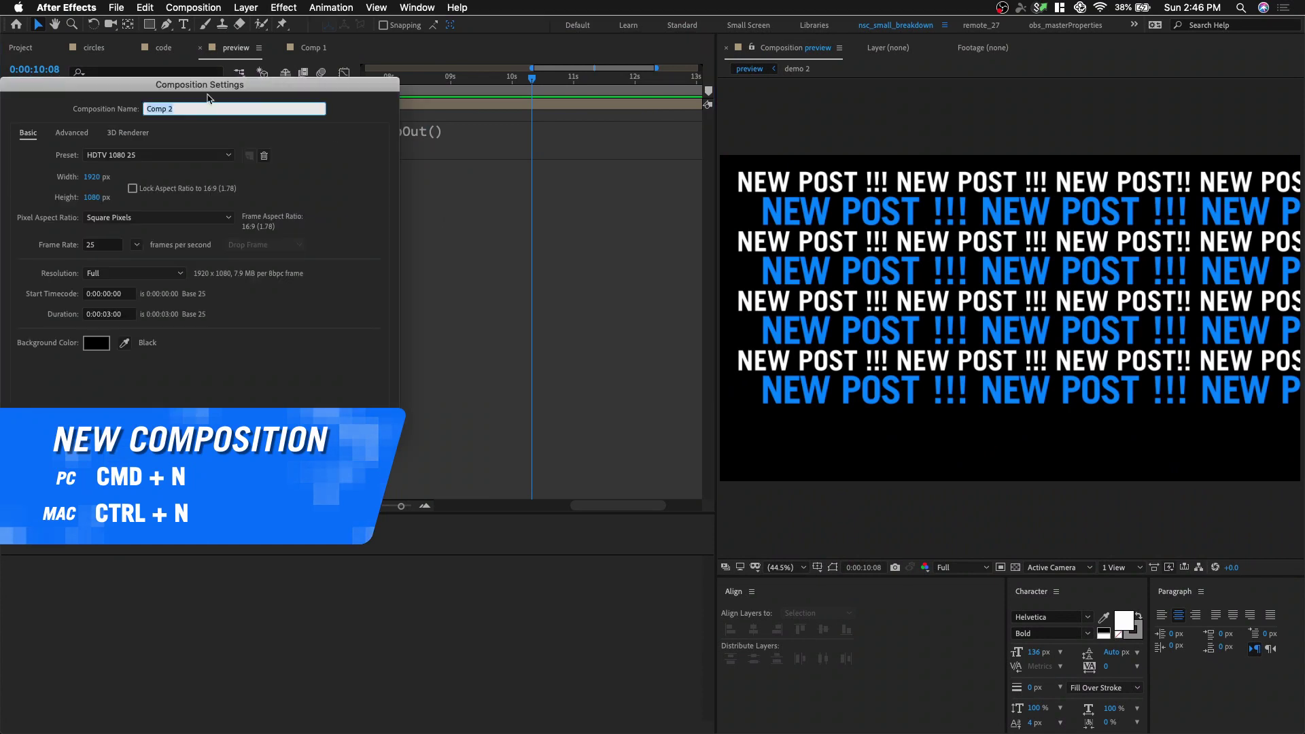
{"action": "left_click_drag", "start_coordinate": [213, 91], "coordinate": [456, 118]}
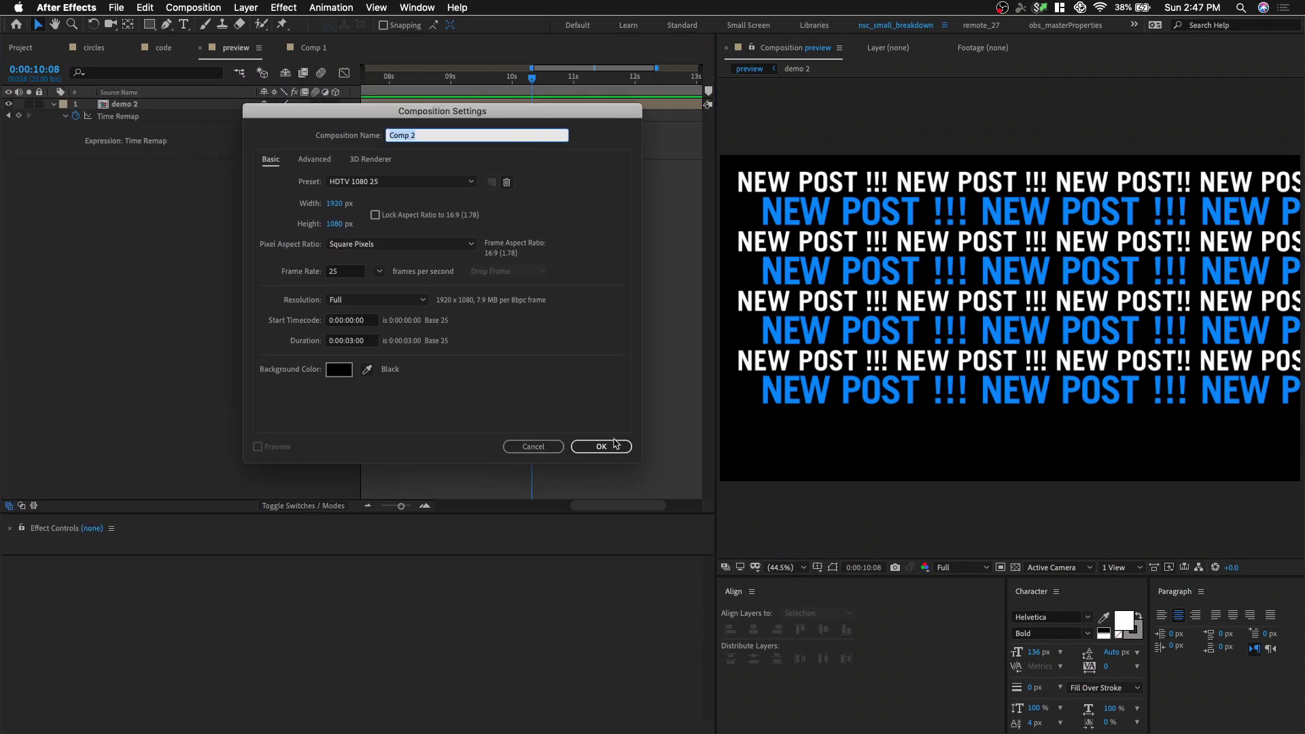
{"action": "left_click", "coordinate": [614, 445]}
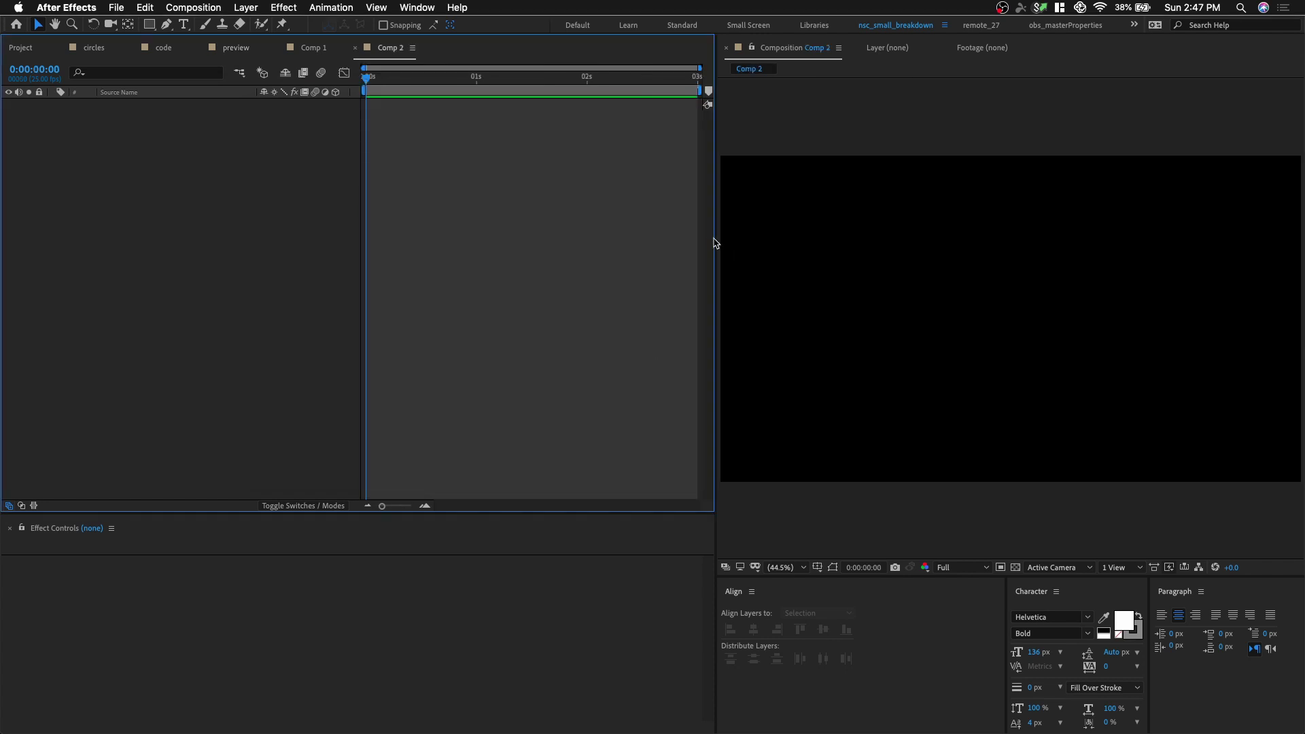
- Create a text layer in the viewer reading 'new post!!!'
{"action": "left_click_drag", "start_coordinate": [715, 239], "coordinate": [553, 245]}
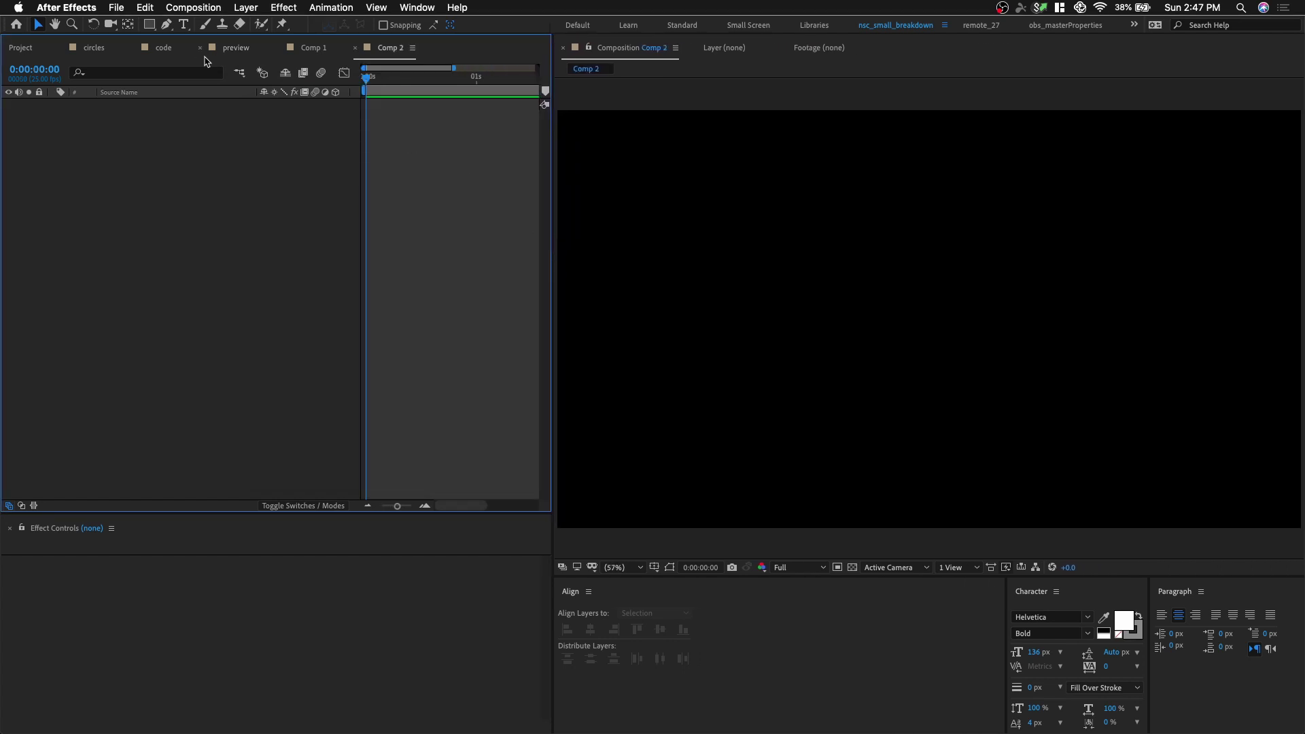
{"action": "key", "text": "super+t"}
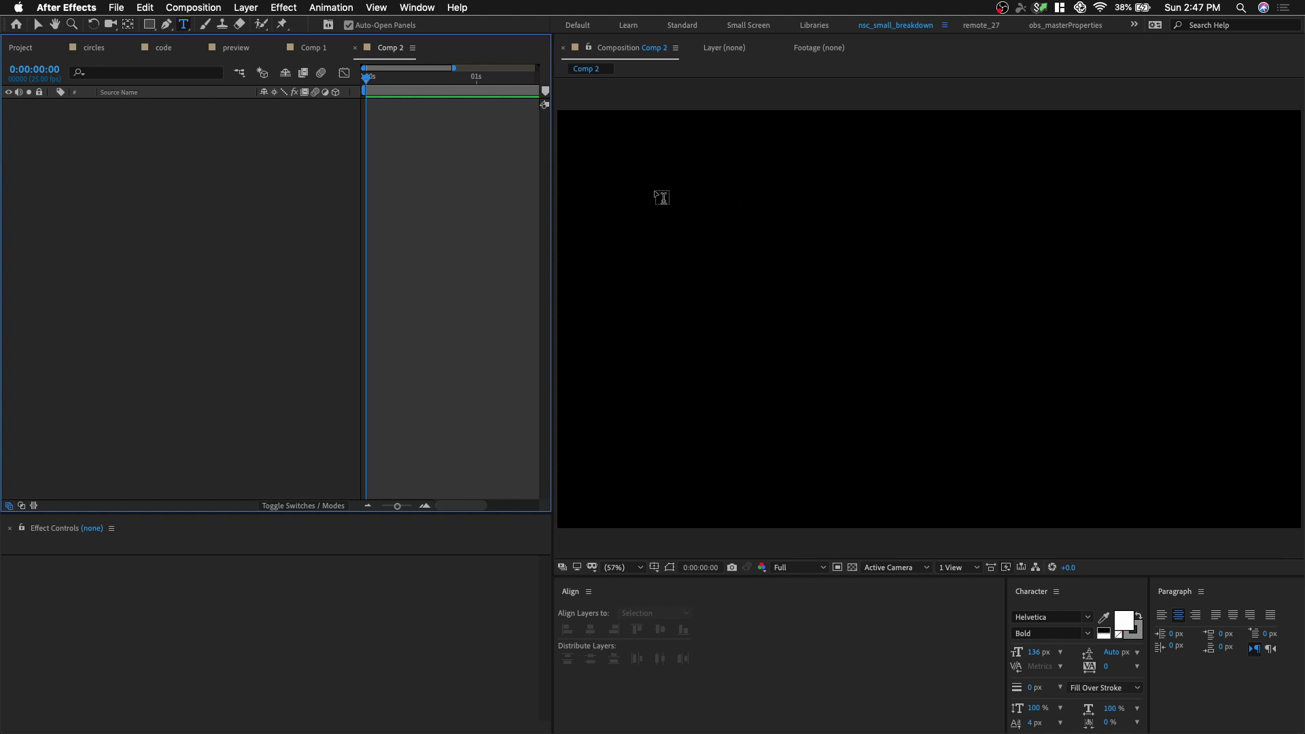
{"action": "left_click", "coordinate": [659, 264]}
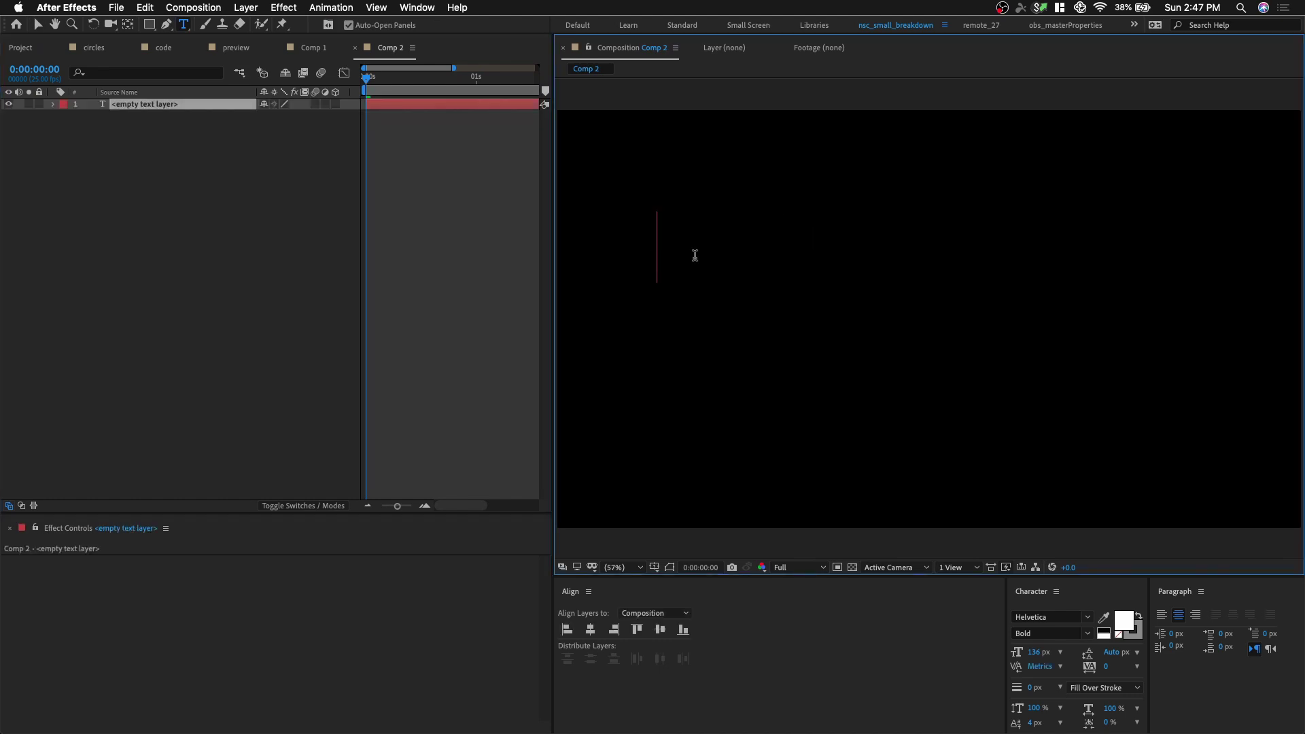
{"action": "type", "text": "new post"}
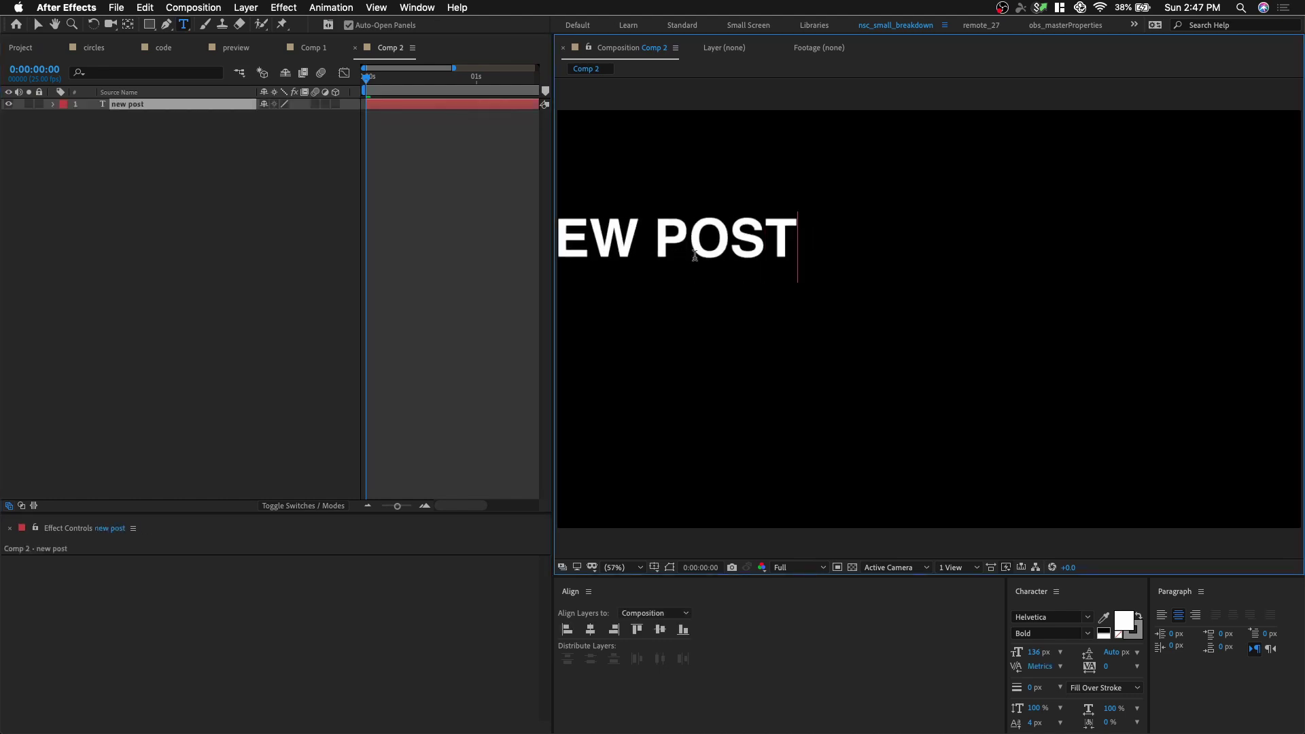
{"action": "type", "text": "!!!"}
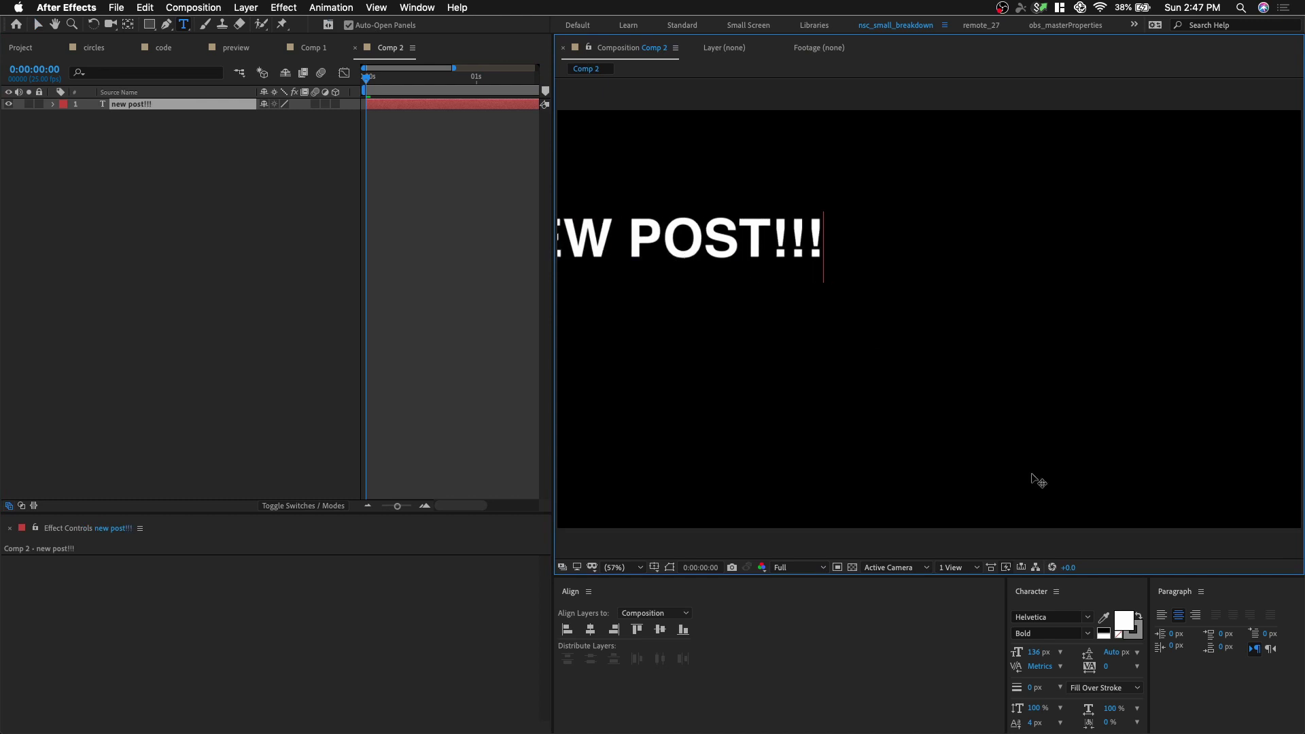
{"action": "left_click", "coordinate": [37, 24]}
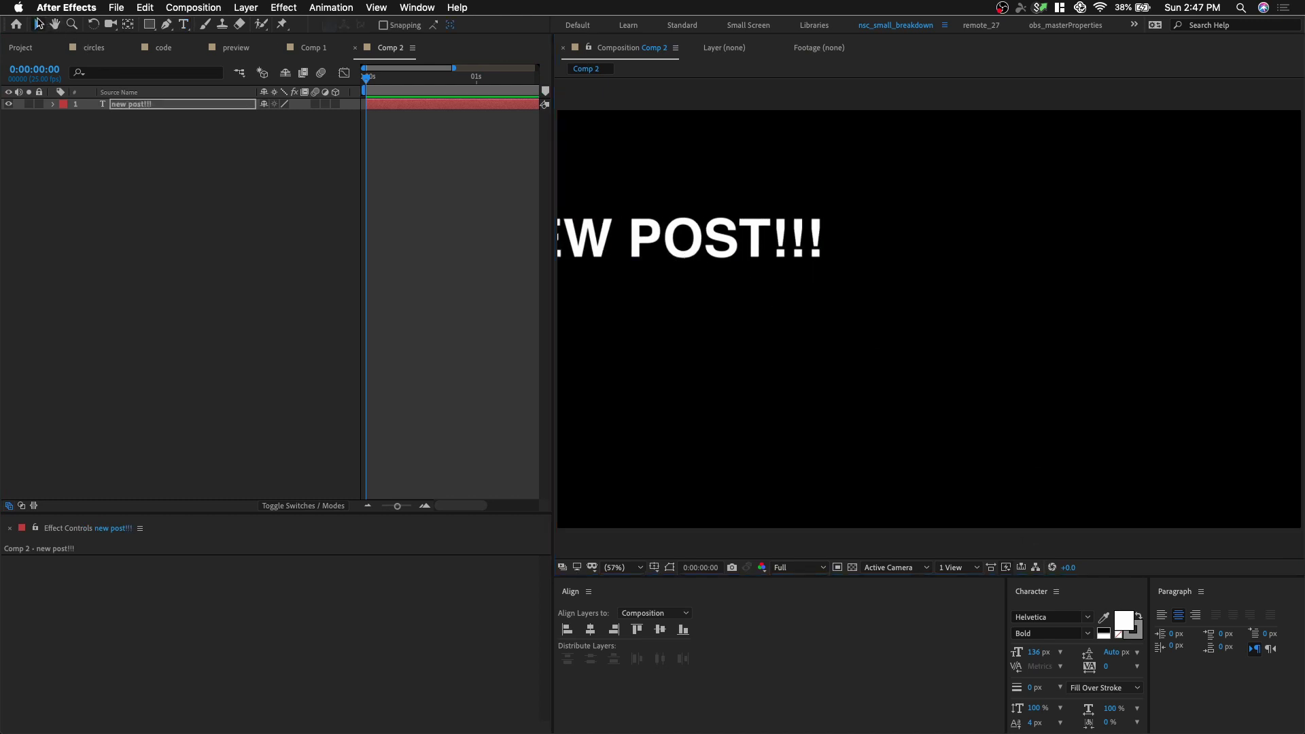
- Centre the NEW POST!!! text horizontally and move it up near the top of the frame
{"action": "left_click_drag", "start_coordinate": [693, 214], "coordinate": [930, 221]}
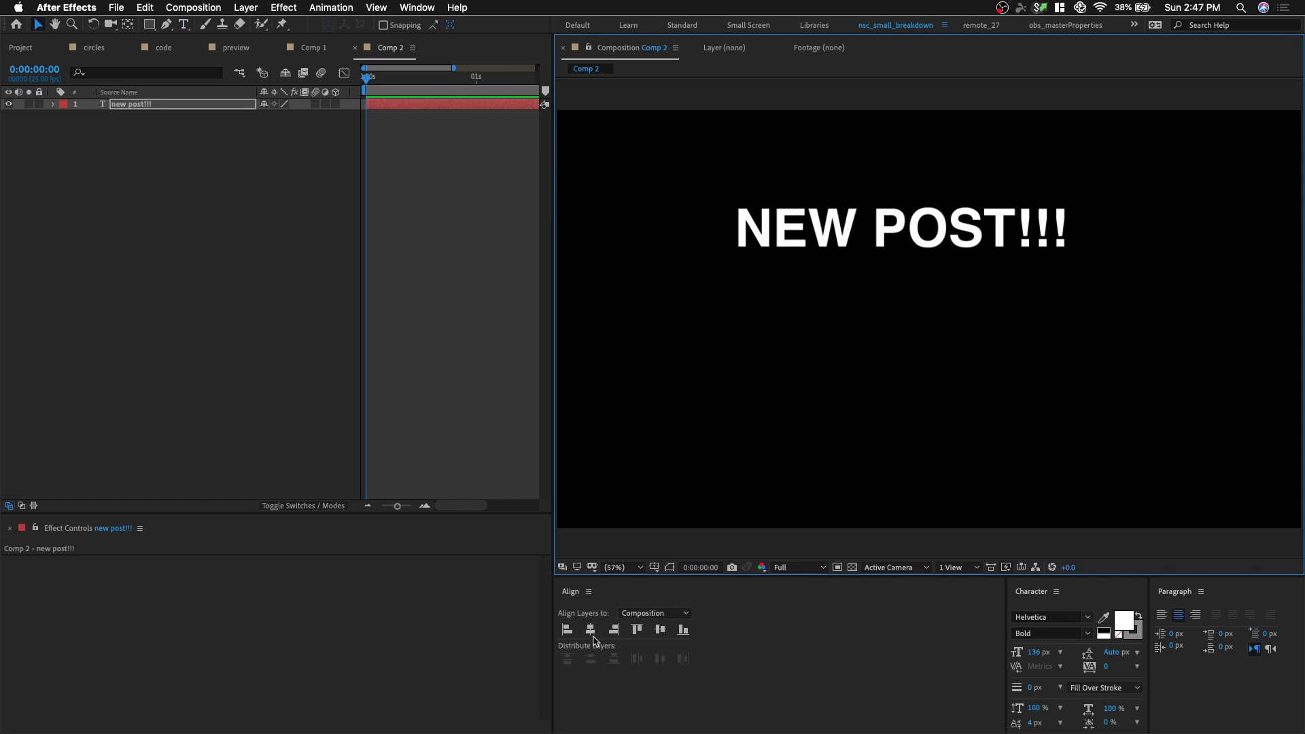
{"action": "left_click", "coordinate": [592, 635]}
{"action": "key", "text": "apostrophe"}
{"action": "left_click_drag", "start_coordinate": [916, 221], "coordinate": [895, 148]}
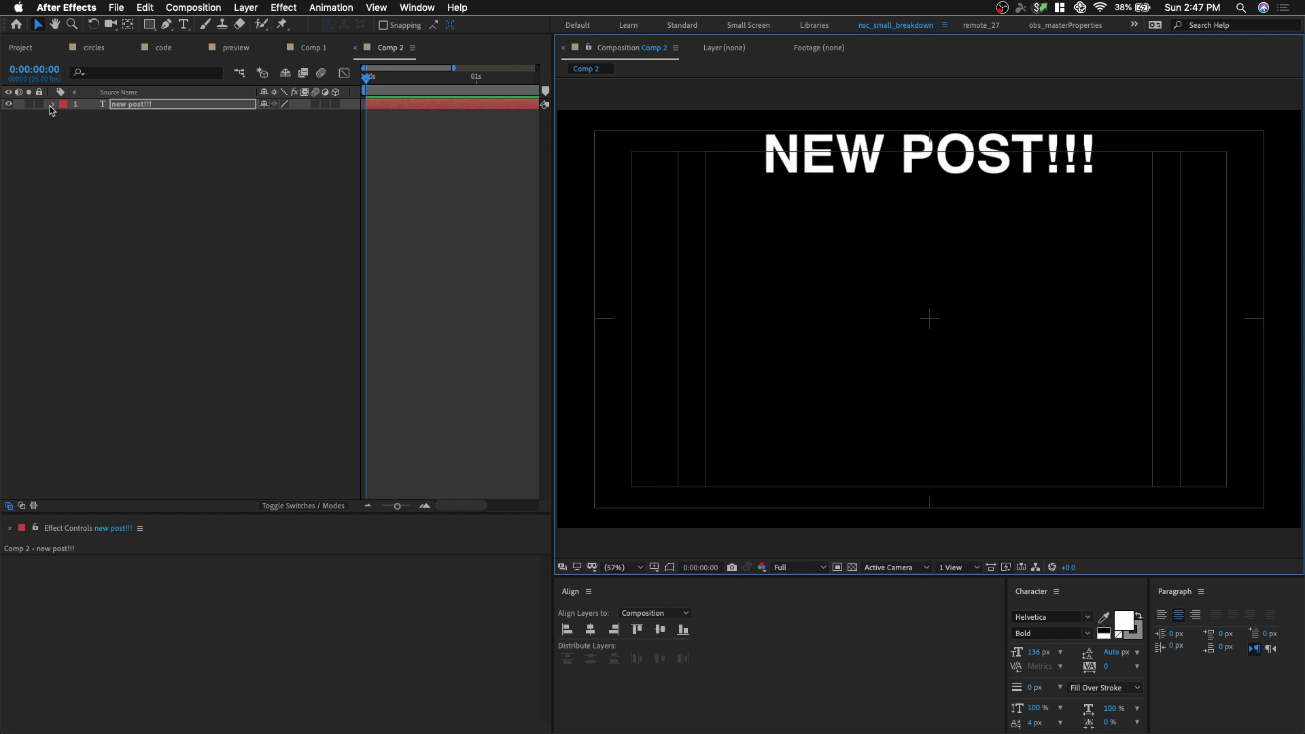
- Add an expression to the text layer's Source Text property
{"action": "left_click", "coordinate": [52, 105]}
{"action": "left_click", "coordinate": [65, 117]}
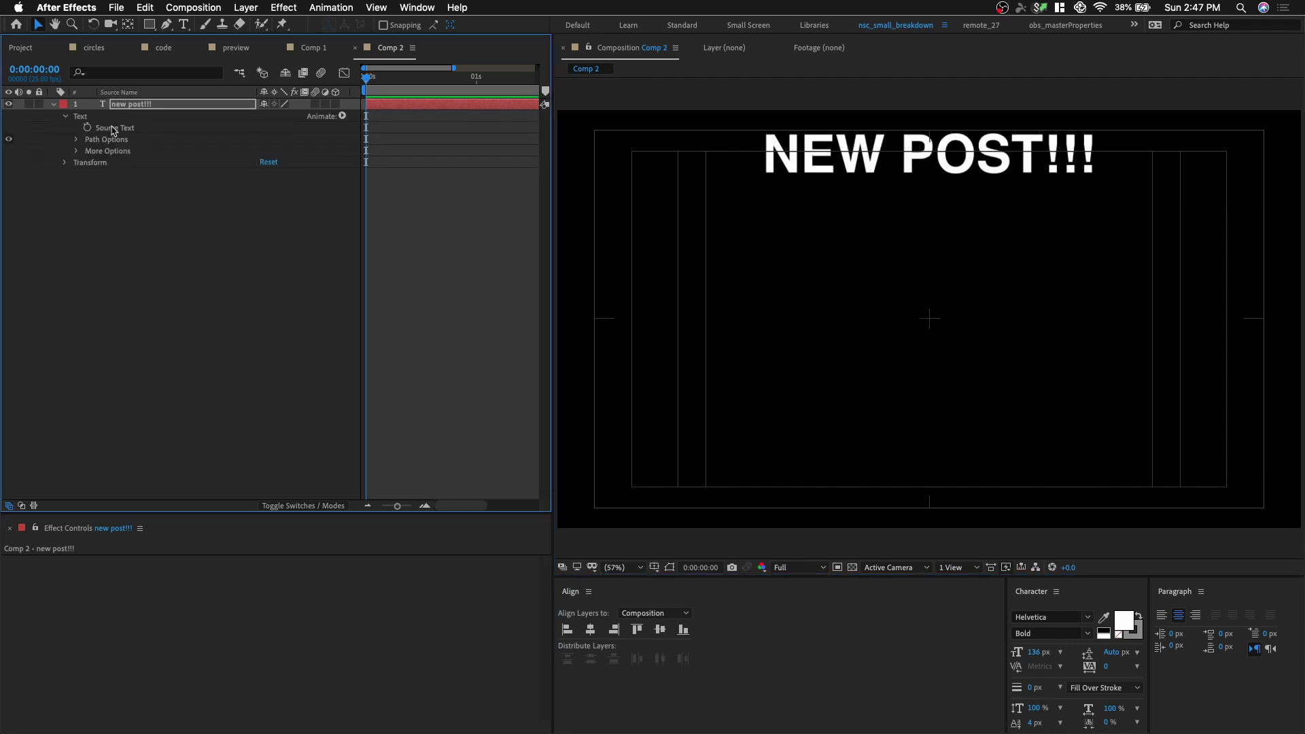
{"action": "left_click", "coordinate": [129, 131]}
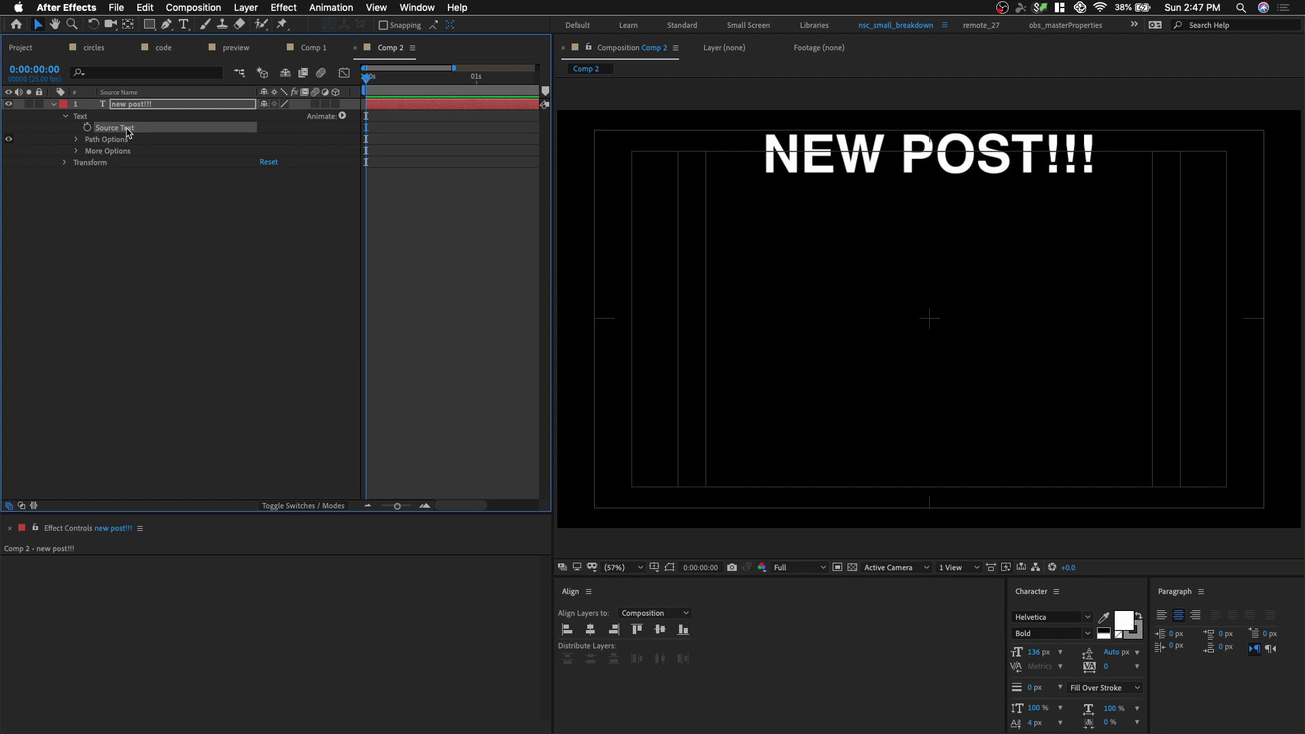
{"action": "left_click", "coordinate": [88, 129], "text": "alt"}
{"action": "left_click_drag", "start_coordinate": [550, 172], "coordinate": [644, 185]}
- Replace the default expression with 's = myText = value;' and start a new line
{"action": "left_click", "coordinate": [581, 146]}
{"action": "left_click", "coordinate": [581, 147]}
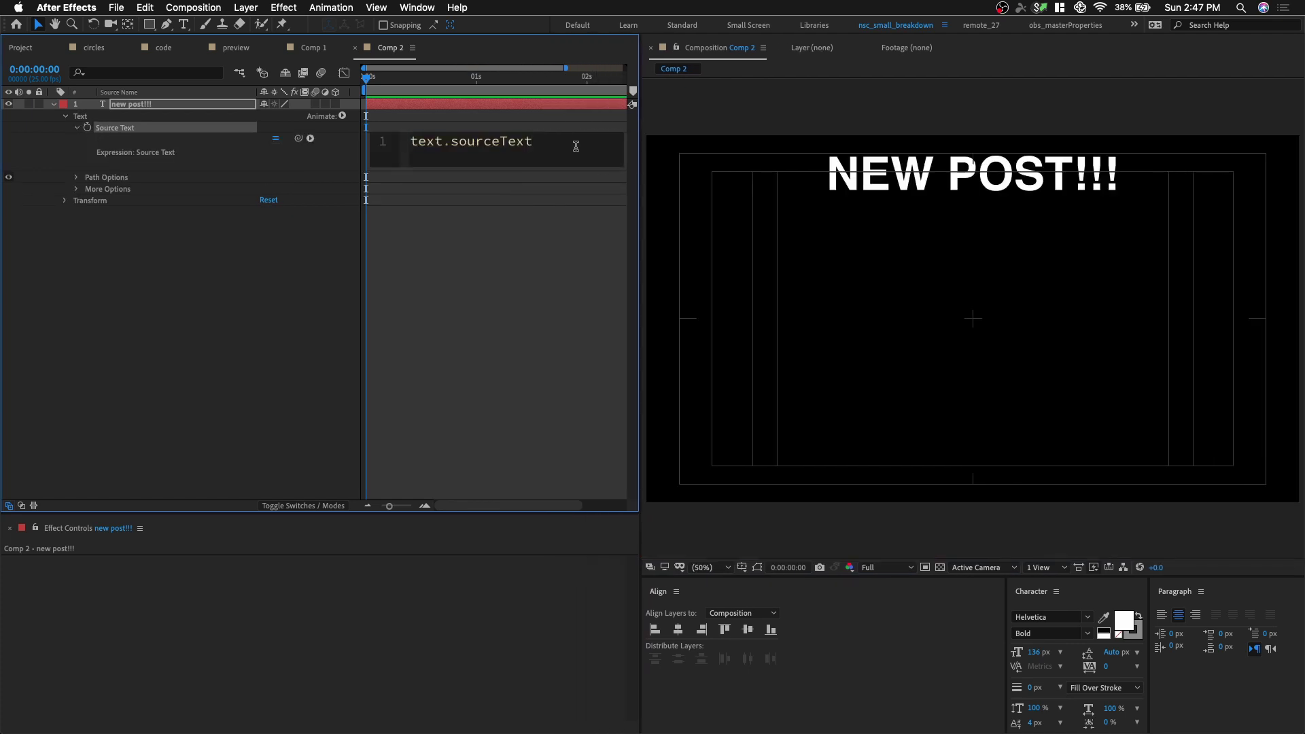
{"action": "key", "text": "super+a"}
{"action": "type", "text": "s ="}
{"action": "type", "text": "myText = value;"}
{"action": "key", "text": "Return"}
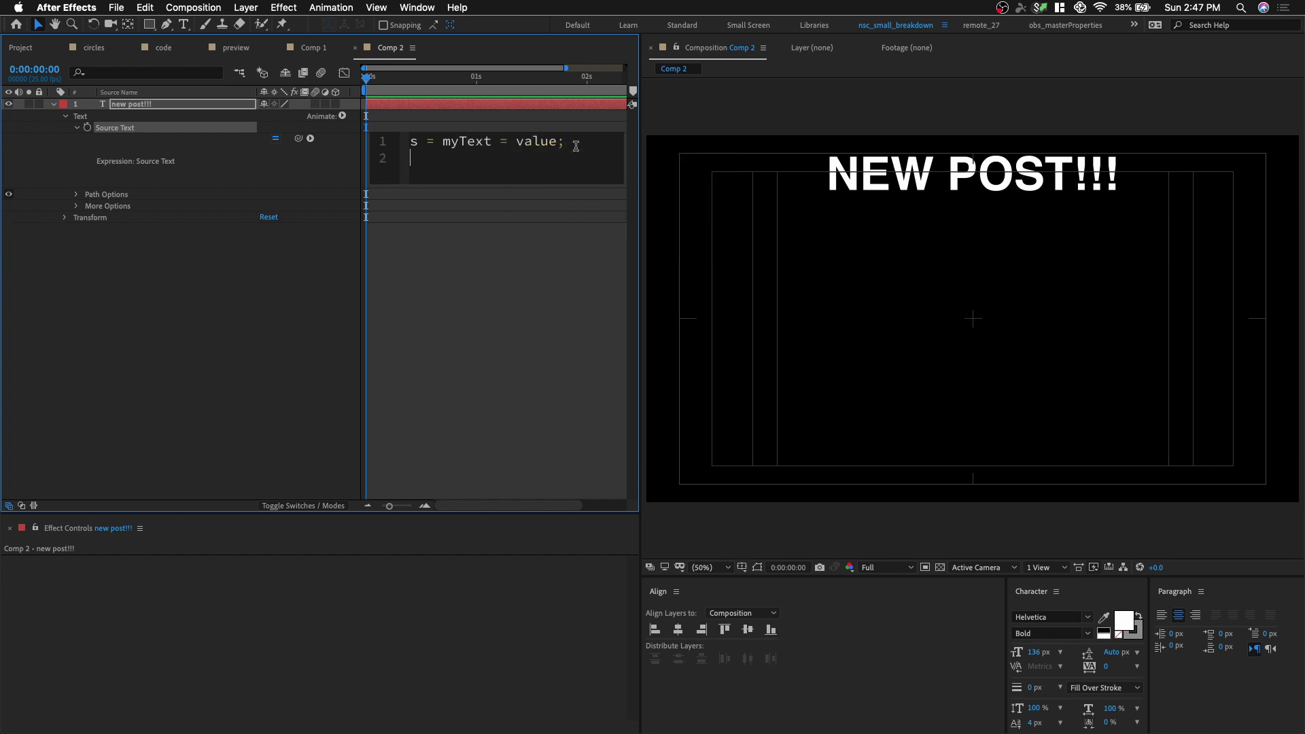
{"action": "left_click_drag", "start_coordinate": [556, 140], "coordinate": [515, 141]}
{"action": "left_click", "coordinate": [581, 143]}
{"action": "key", "text": "Return"}
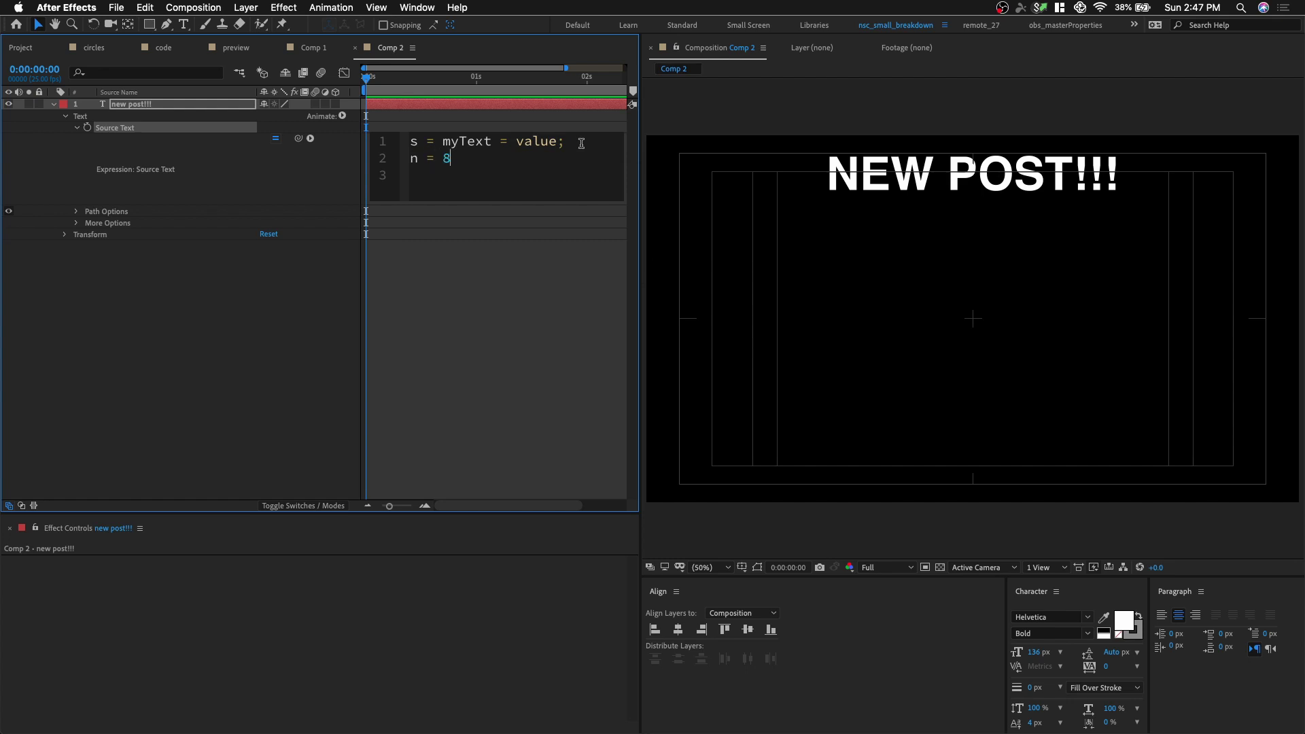
- Add 'n = 8;' and the for(i=0;i<n;i++) loop header to the expression
{"action": "type", "text": "n = 8;"}
{"action": "key", "text": "Return"}
{"action": "key", "text": "Return"}
{"action": "type", "text": "for"}
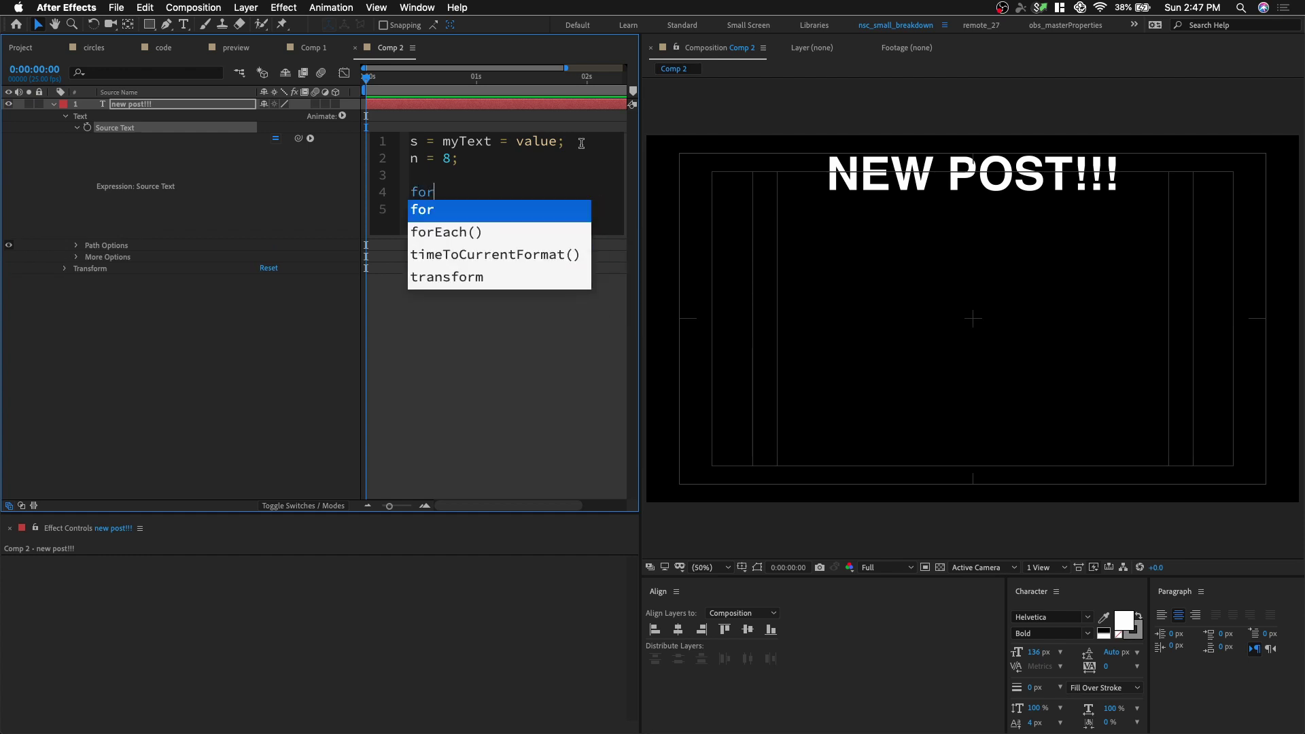
{"action": "type", "text": "("}
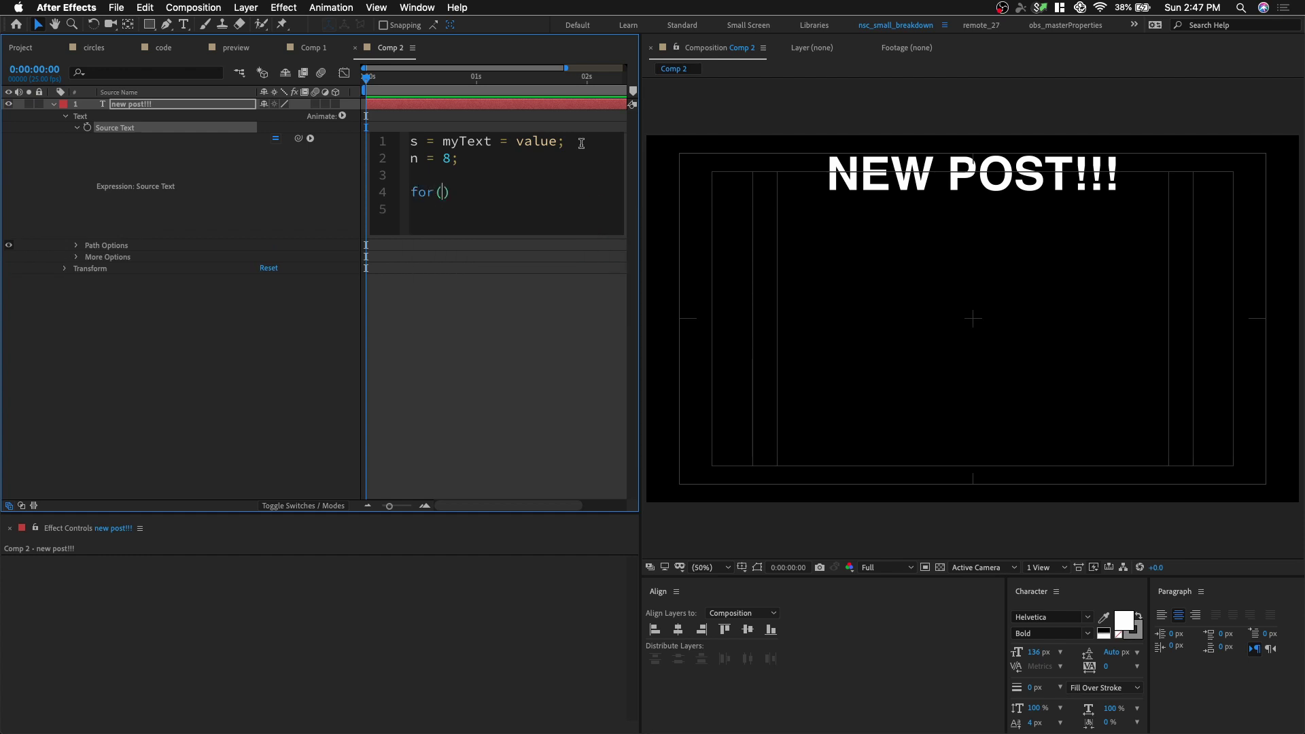
{"action": "type", "text": "i=0"}
{"action": "type", "text": ";i<"}
{"action": "type", "text": "n;"}
{"action": "type", "text": "i++"}
{"action": "type", "text": "{"}
{"action": "type", "text": "}"}
- Write the loop body so each pass appends myText to s
{"action": "key", "text": "Return"}
{"action": "type", "text": "s+= my"}
{"action": "key", "text": "Return"}
{"action": "type", "text": "'"}
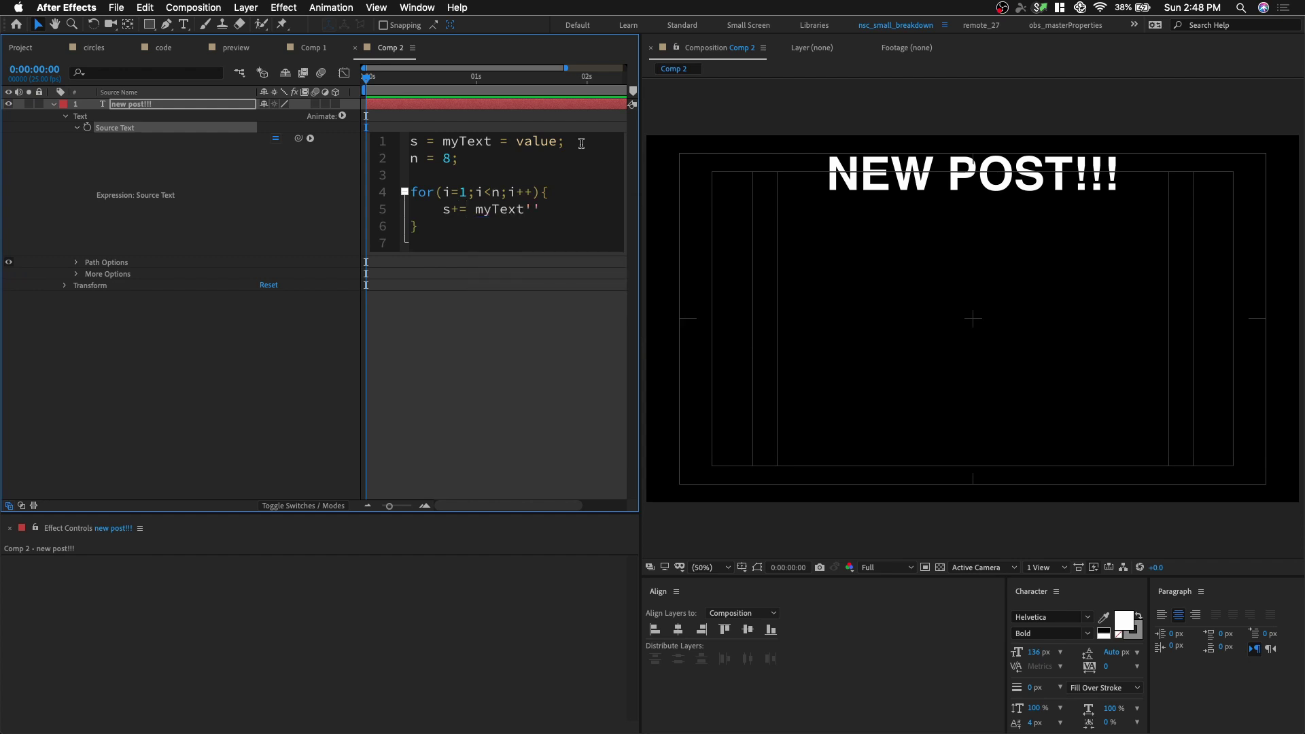
{"action": "key", "text": "BackSpace"}
{"action": "key", "text": "Right"}
{"action": "key", "text": "BackSpace"}
{"action": "type", "text": ";"}
{"action": "key", "text": "Return"}
{"action": "type", "text": "s "}
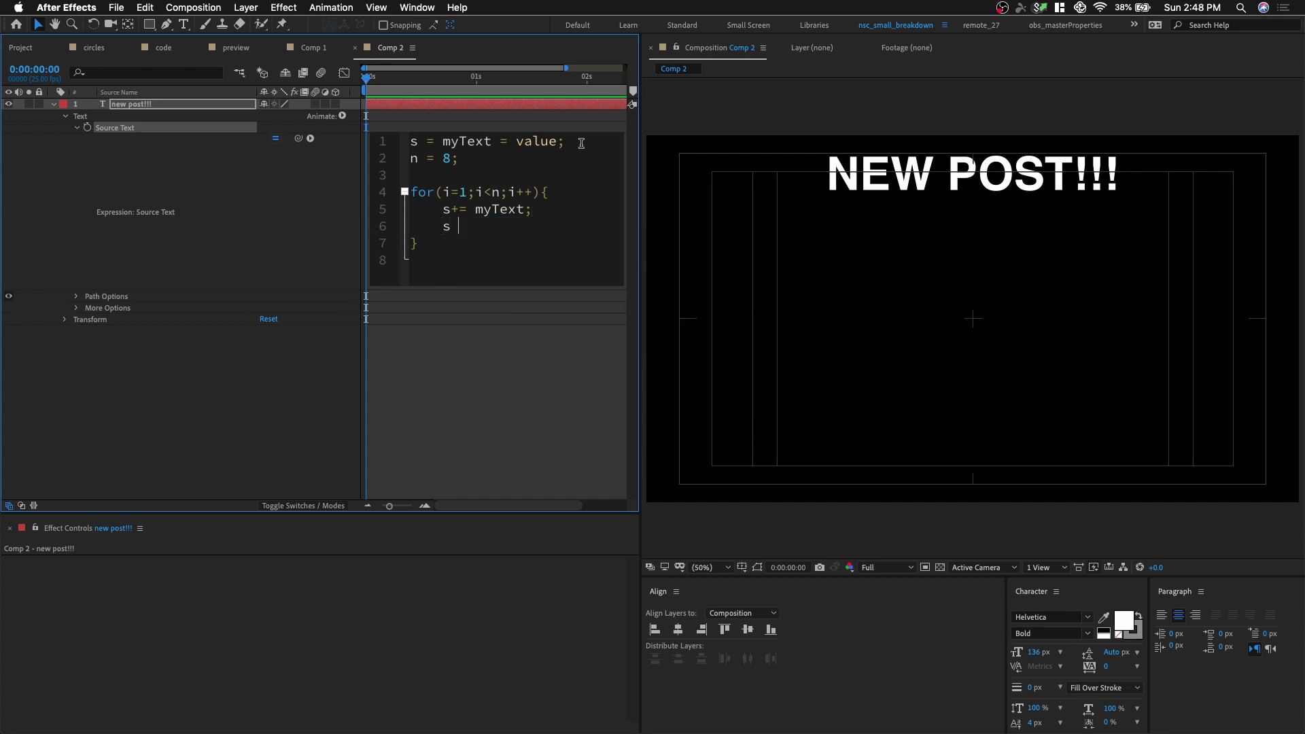
{"action": "type", "text": "= s+ myText'"}
{"action": "key", "text": "BackSpace"}
{"action": "type", "text": ";"}
- Remove the extra loop line, end the expression with 's;', and apply it
{"action": "left_click_drag", "start_coordinate": [559, 226], "coordinate": [460, 226]}
{"action": "type", "text": "s"}
{"action": "key", "text": "BackSpace"}
{"action": "key", "text": "BackSpace"}
{"action": "key", "text": "BackSpace"}
{"action": "key", "text": "BackSpace"}
{"action": "key", "text": "BackSpace"}
{"action": "key", "text": "BackSpace"}
{"action": "key", "text": "Down"}
{"action": "type", "text": "s;"}
{"action": "key", "text": "BackSpace"}
{"action": "left_click", "coordinate": [416, 425]}
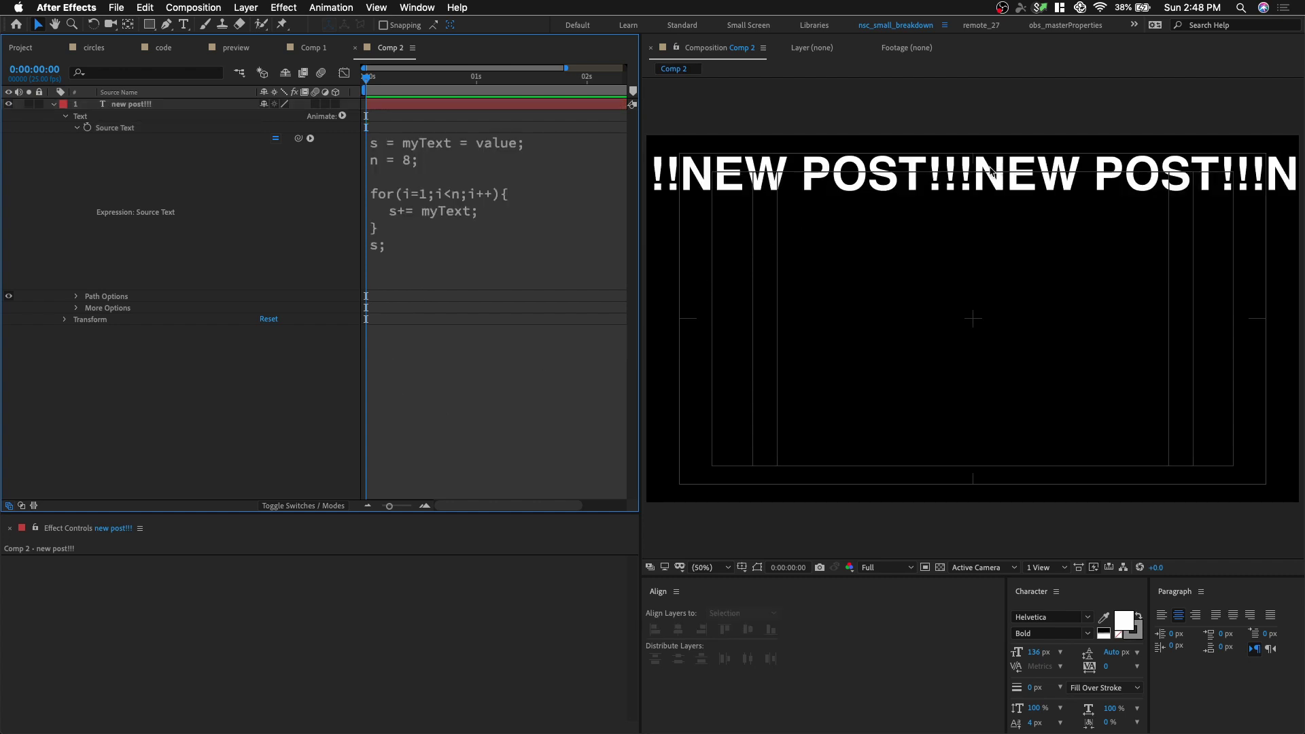
- Add a line break after NEW POST!!! in the layer's text
{"action": "double_click", "coordinate": [926, 185]}
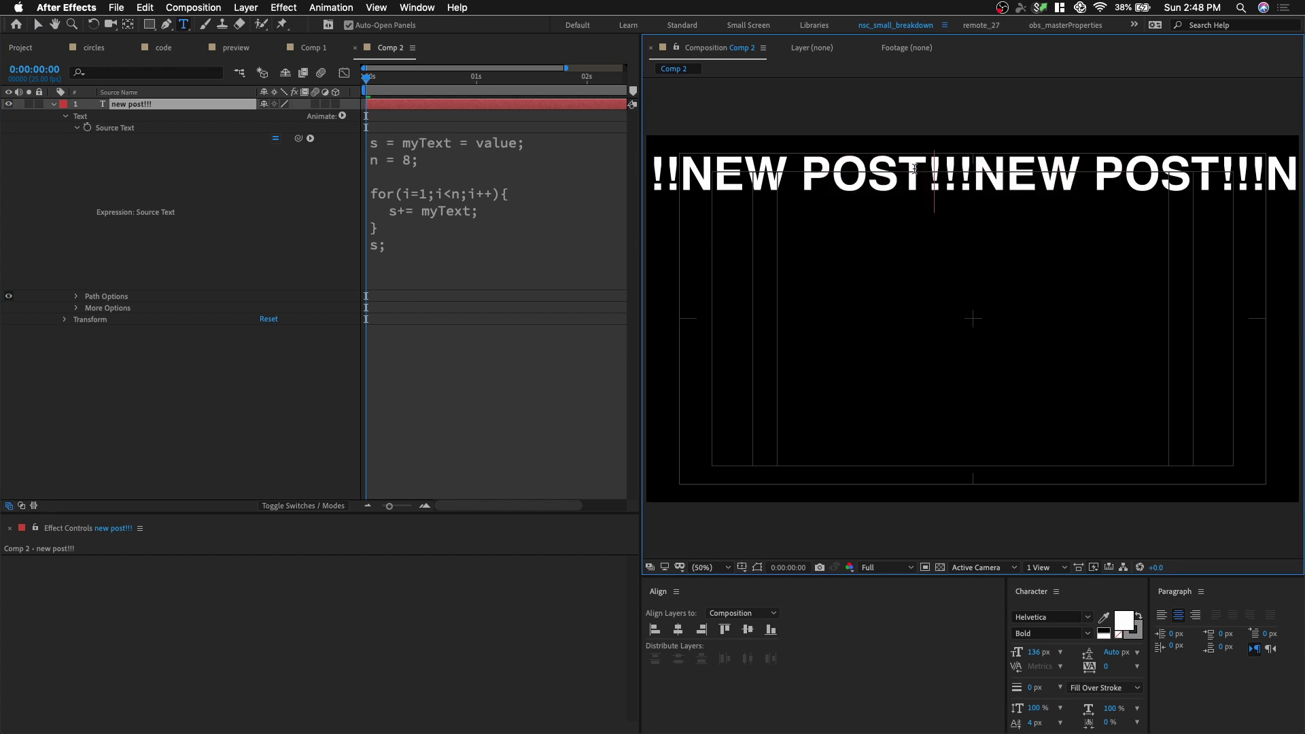
{"action": "left_click", "coordinate": [946, 165]}
{"action": "double_click", "coordinate": [996, 173]}
{"action": "key", "text": "Right"}
{"action": "key", "text": "Return"}
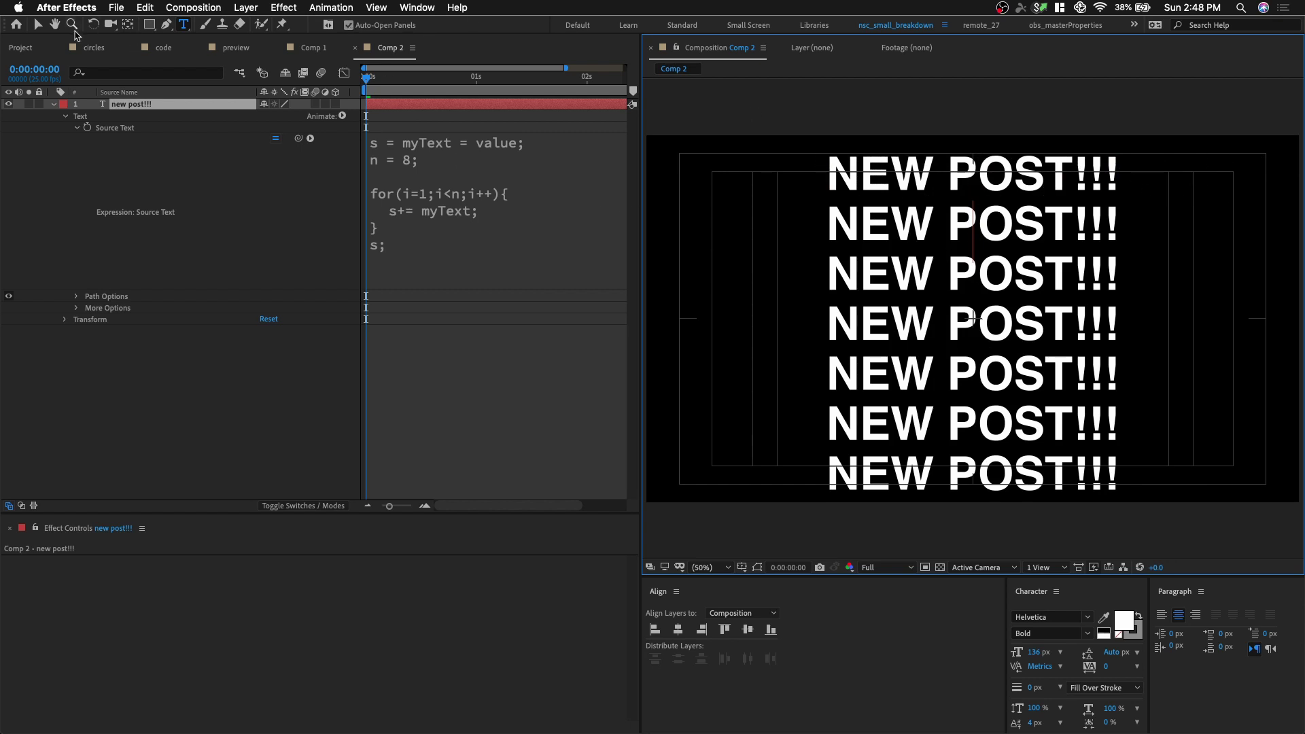
{"action": "left_click", "coordinate": [37, 24]}
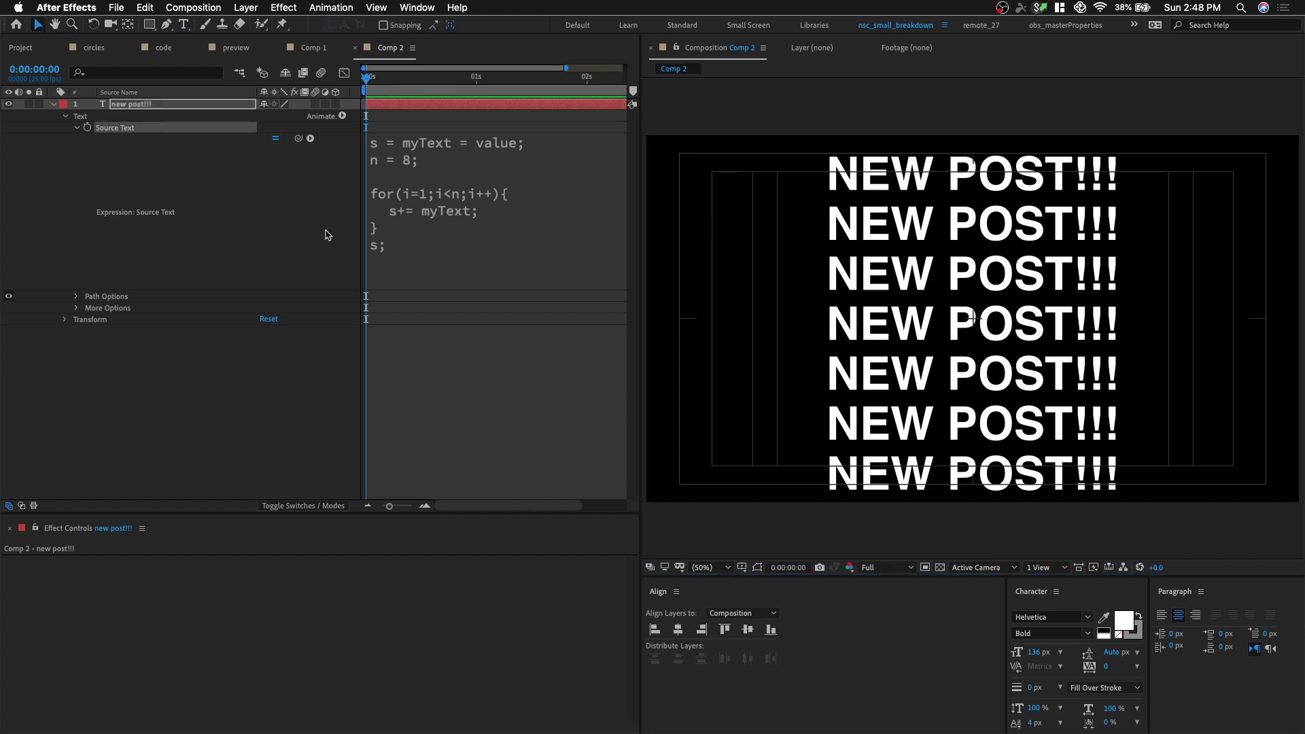
- Change n from 8 to 2 in the Source Text expression
{"action": "left_click", "coordinate": [417, 170]}
{"action": "left_click", "coordinate": [445, 158]}
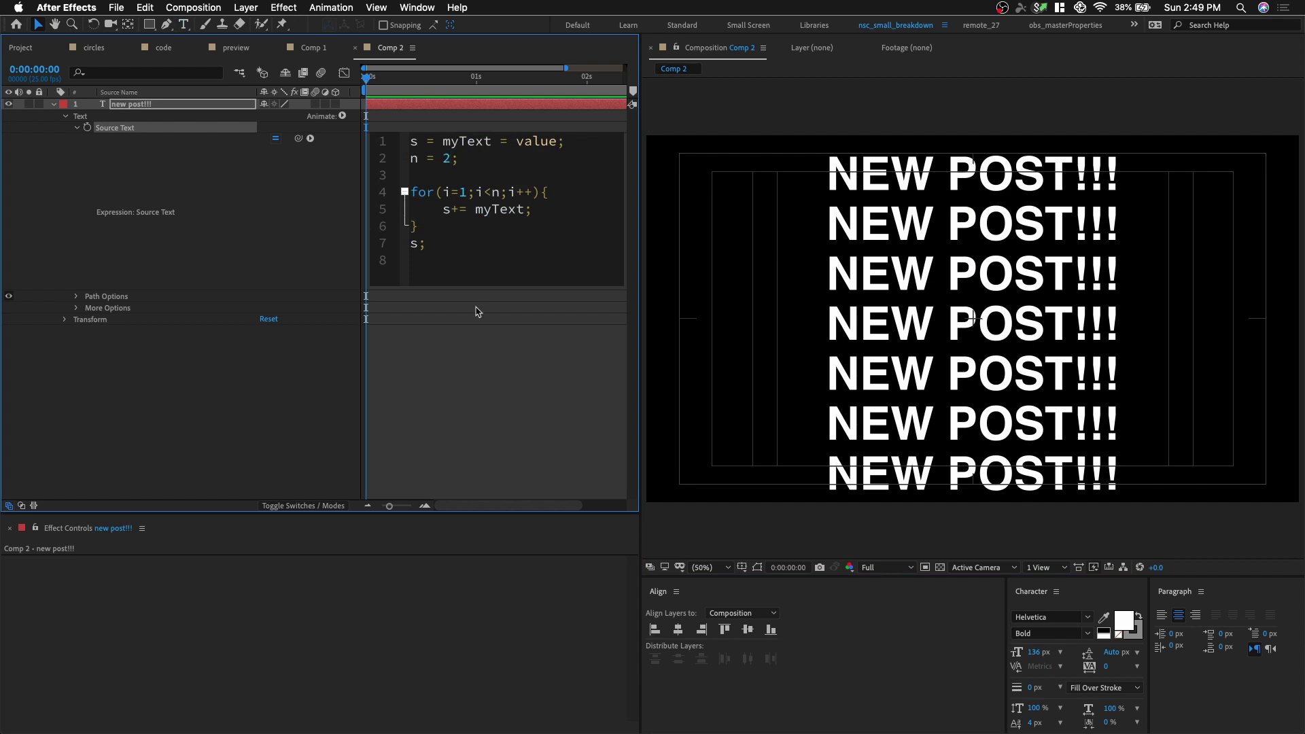
{"action": "left_click", "coordinate": [473, 337]}
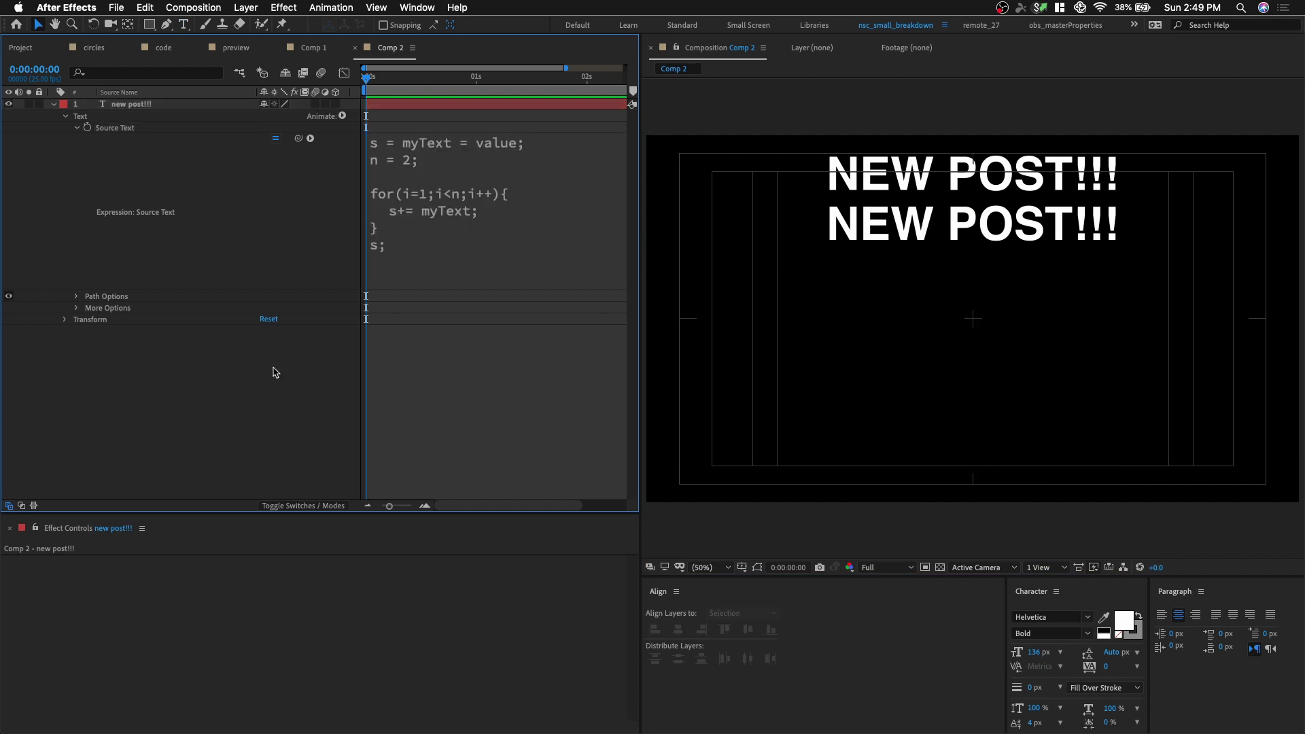
- Add a Slider Control effect to the text layer and name it num
{"action": "left_click", "coordinate": [172, 109]}
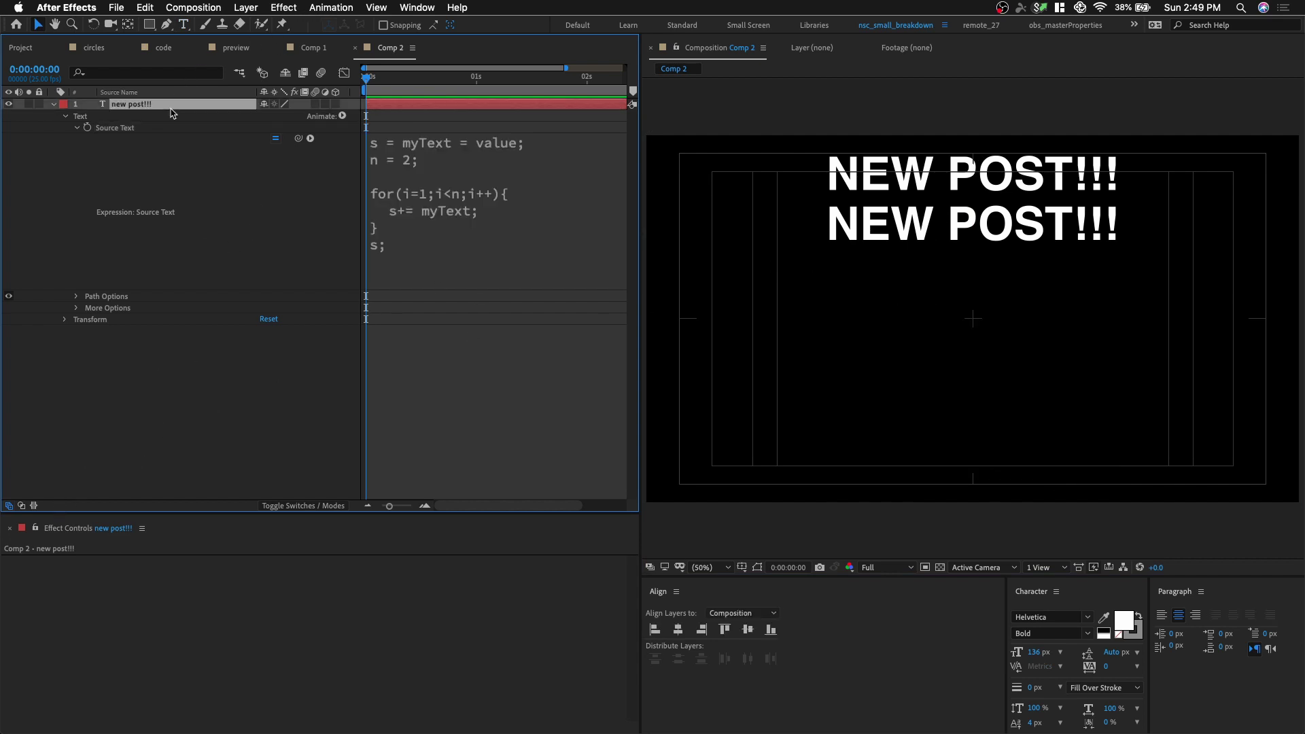
{"action": "left_click", "coordinate": [281, 8]}
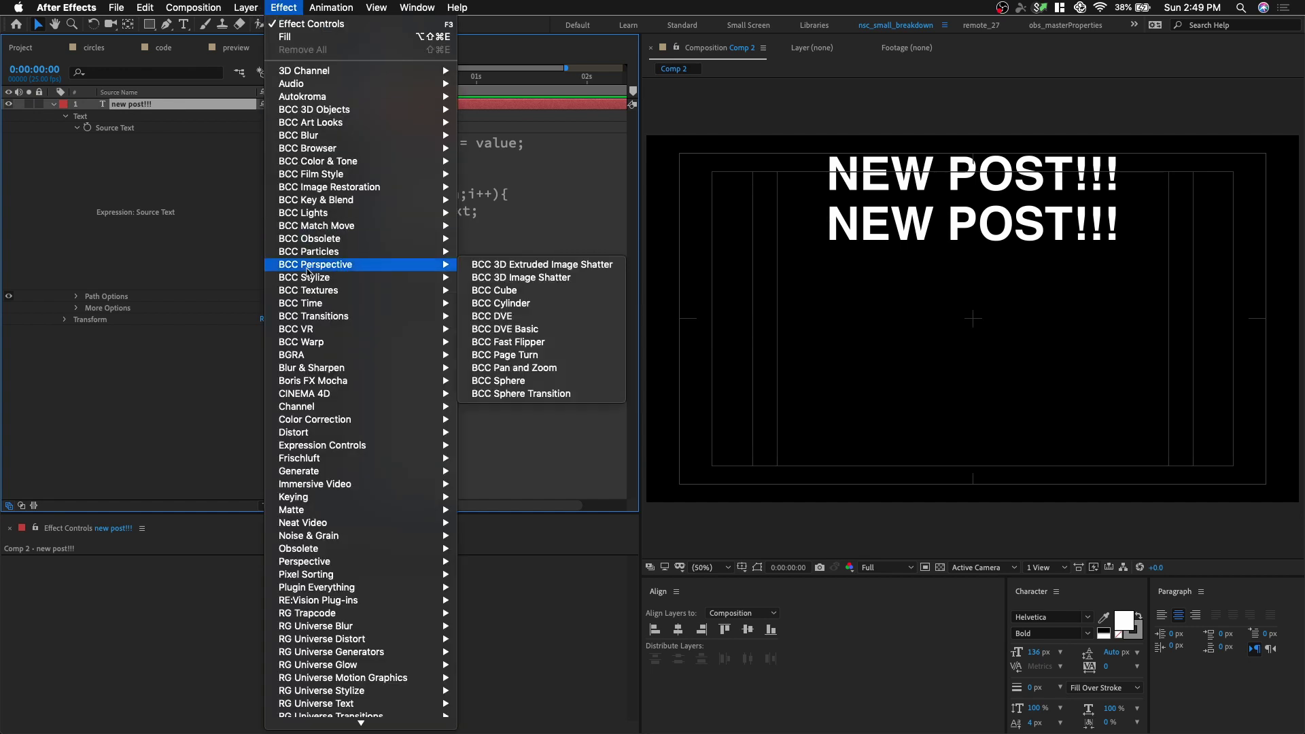
{"action": "mouse_move", "coordinate": [324, 448]}
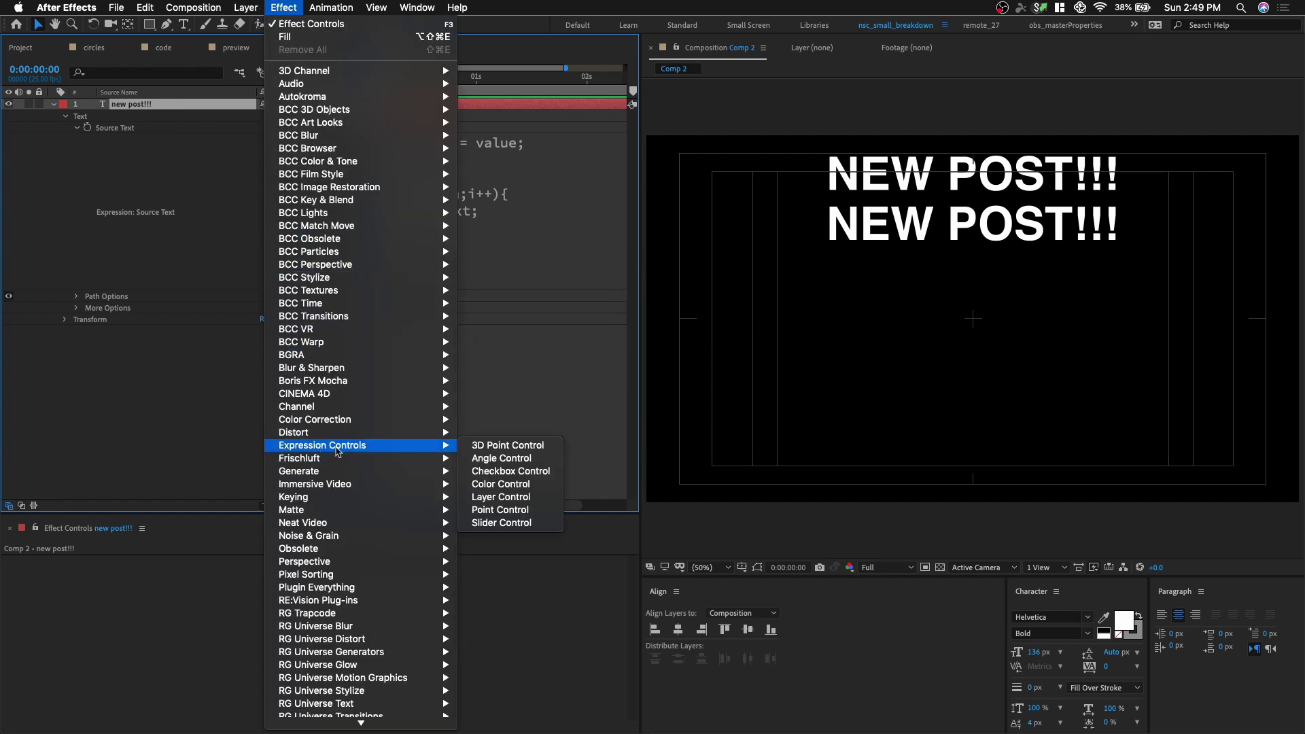
{"action": "left_click", "coordinate": [502, 523]}
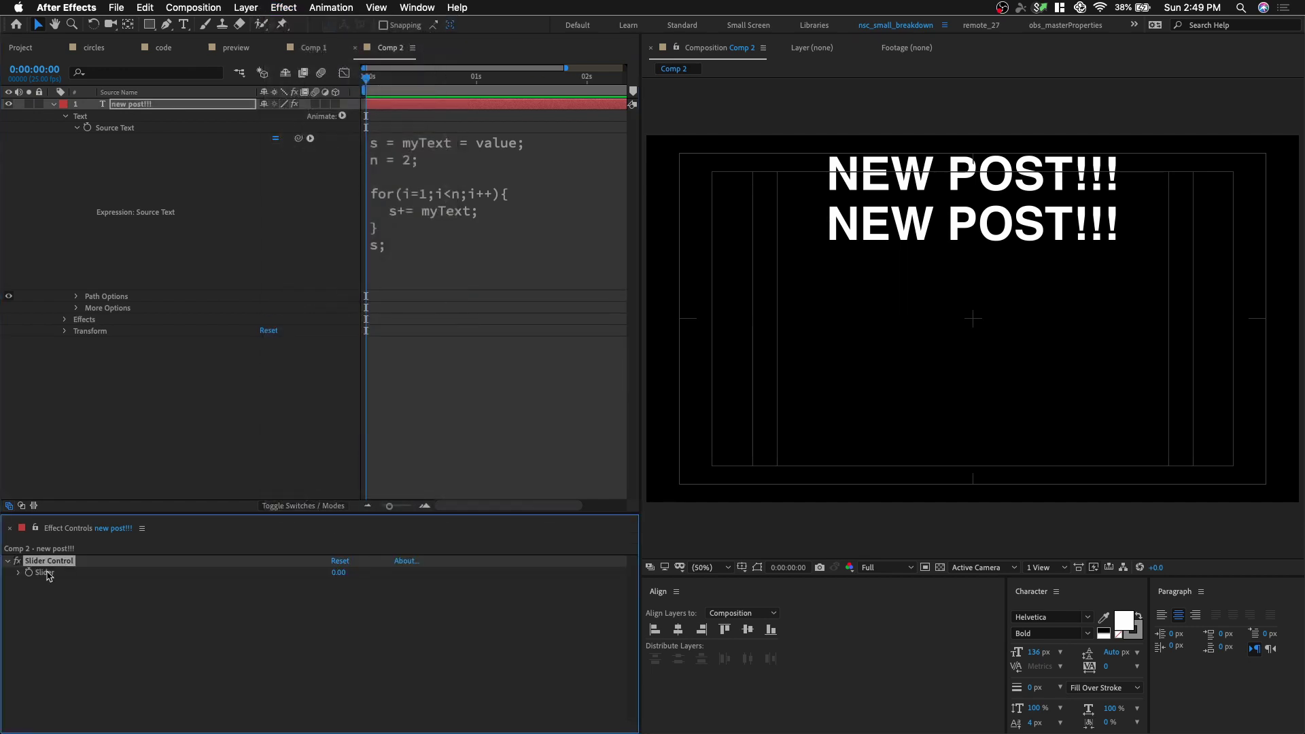
{"action": "key", "text": "Return"}
{"action": "type", "text": "num"}
{"action": "key", "text": "Return"}
- Link n in the expression to the num Slider instead of the value 2
{"action": "left_click", "coordinate": [430, 170]}
{"action": "left_click", "coordinate": [455, 160]}
{"action": "double_click", "coordinate": [445, 158]}
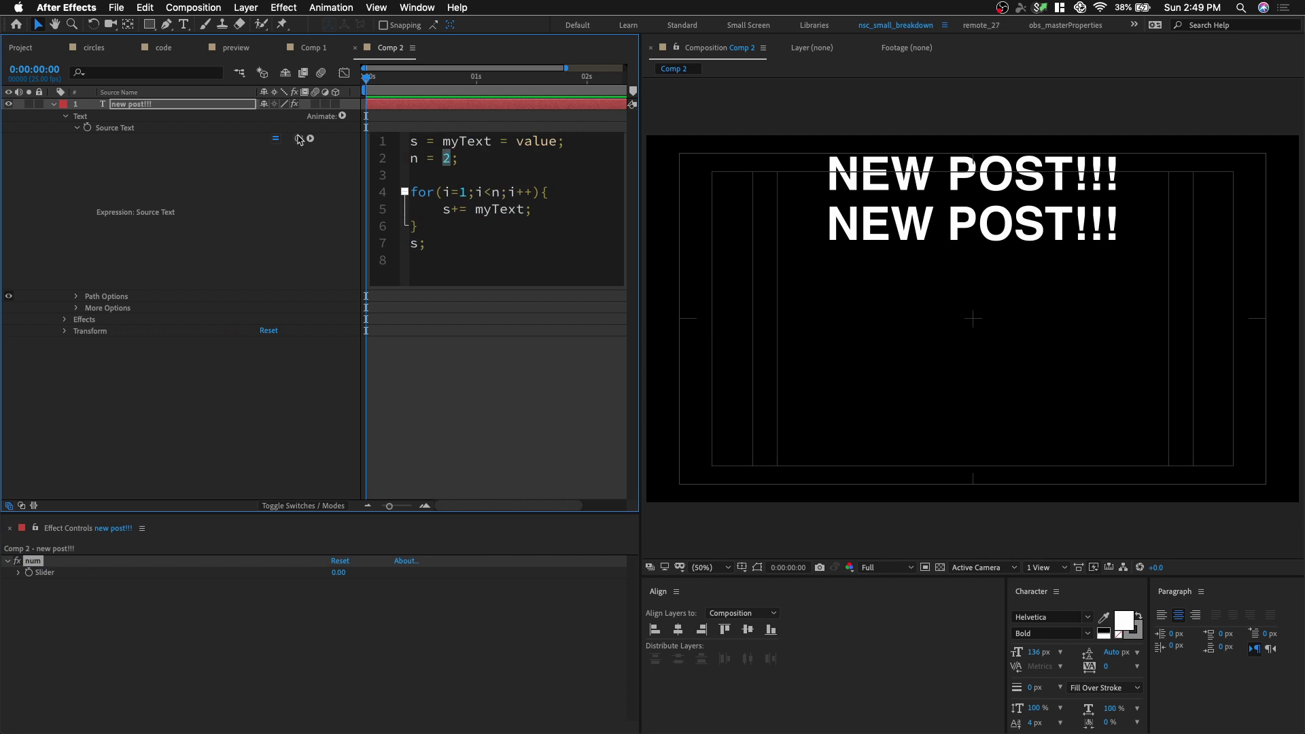
{"action": "left_click_drag", "start_coordinate": [298, 137], "coordinate": [53, 574]}
{"action": "left_click", "coordinate": [275, 607]}
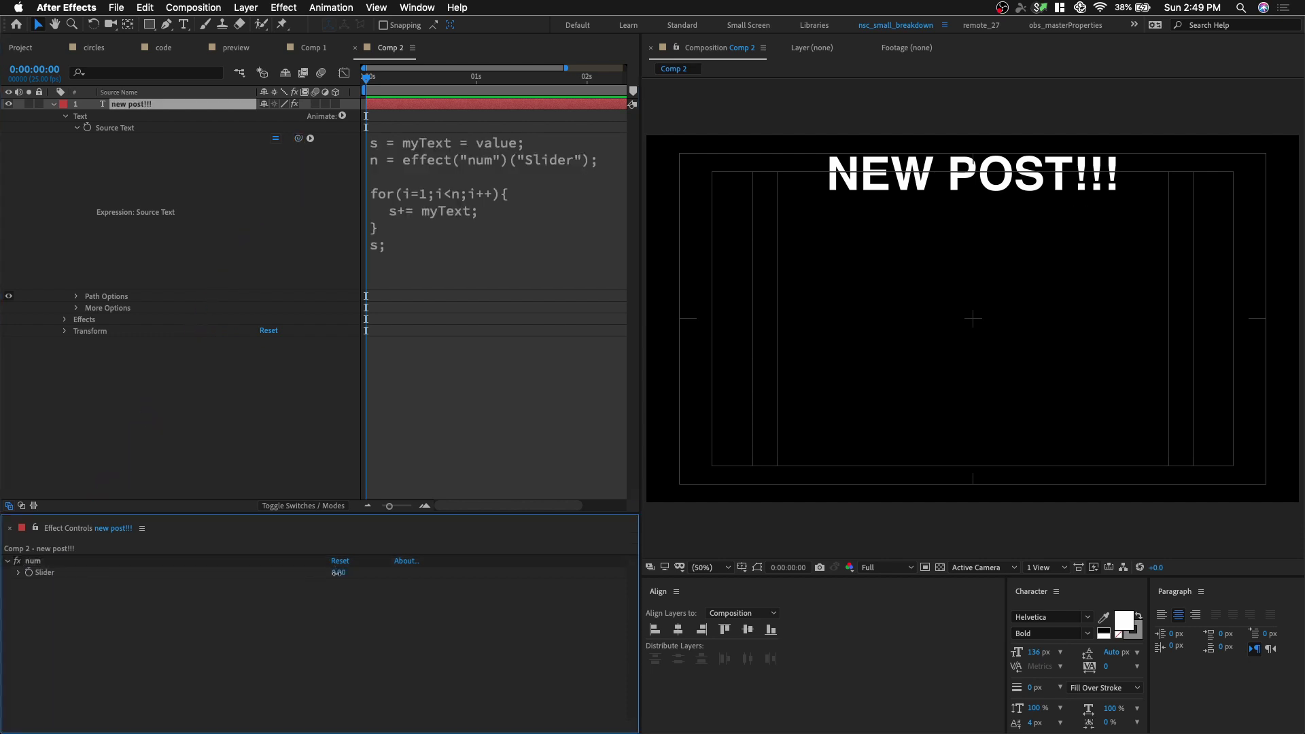
- Keyframe the num Slider from 0 at the start to 8 at frame 11
{"action": "left_click_drag", "start_coordinate": [337, 572], "coordinate": [336, 573]}
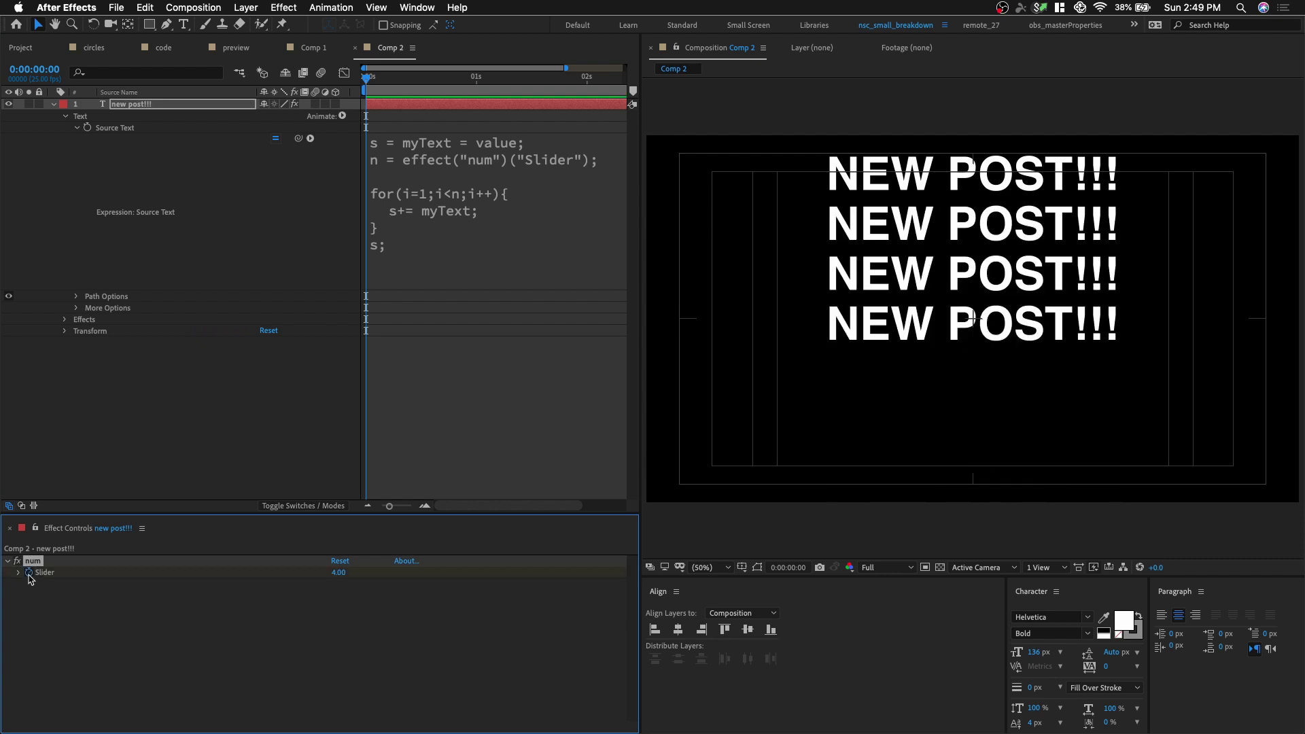
{"action": "left_click", "coordinate": [339, 572]}
{"action": "key", "text": "Return"}
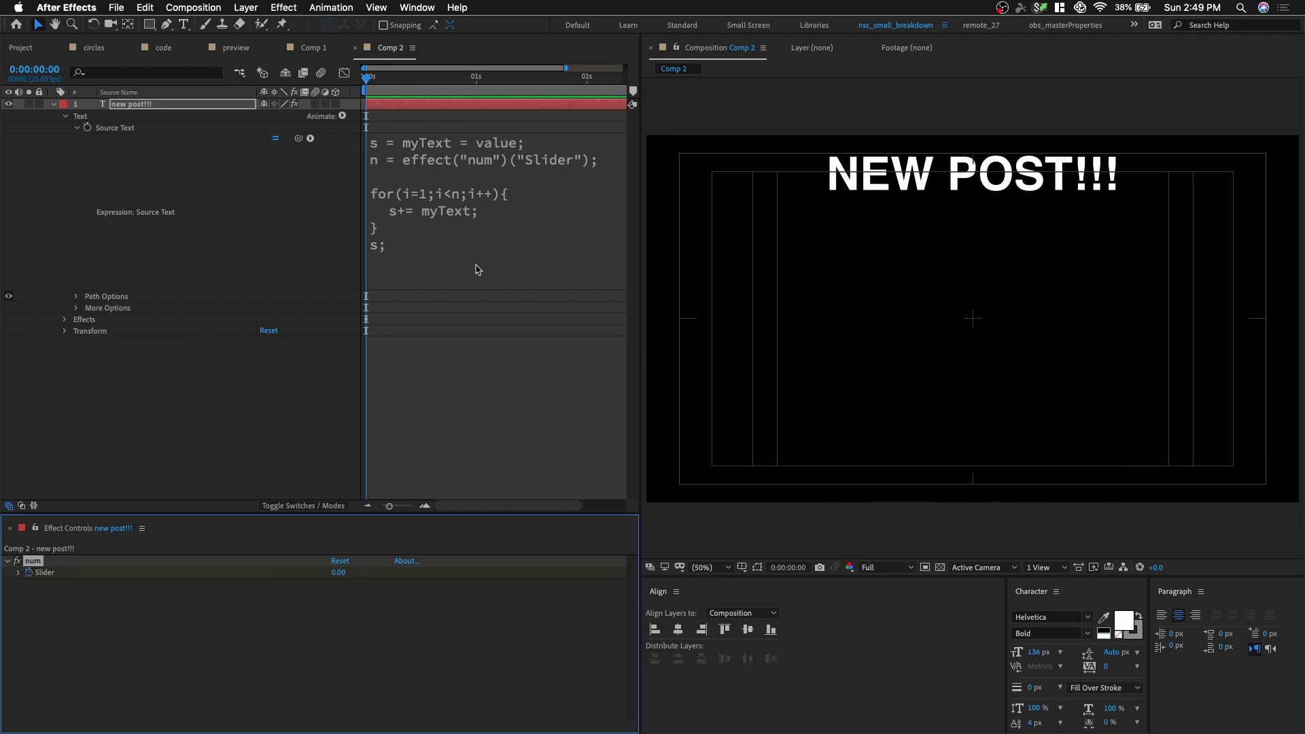
{"action": "left_click", "coordinate": [437, 79]}
{"action": "left_click_drag", "start_coordinate": [436, 81], "coordinate": [414, 80]}
{"action": "left_click", "coordinate": [339, 572]}
{"action": "type", "text": "8"}
{"action": "key", "text": "Return"}
{"action": "left_click", "coordinate": [396, 594]}
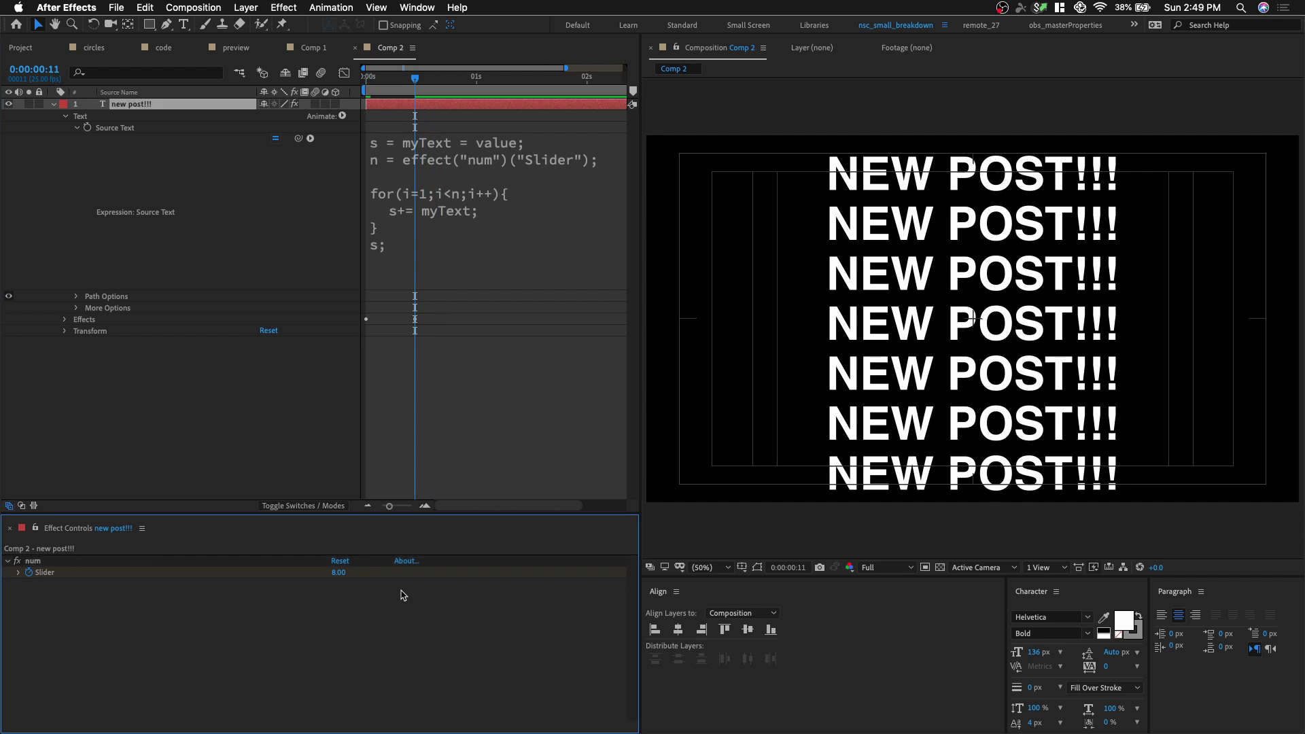
{"action": "left_click_drag", "start_coordinate": [409, 97], "coordinate": [359, 131]}
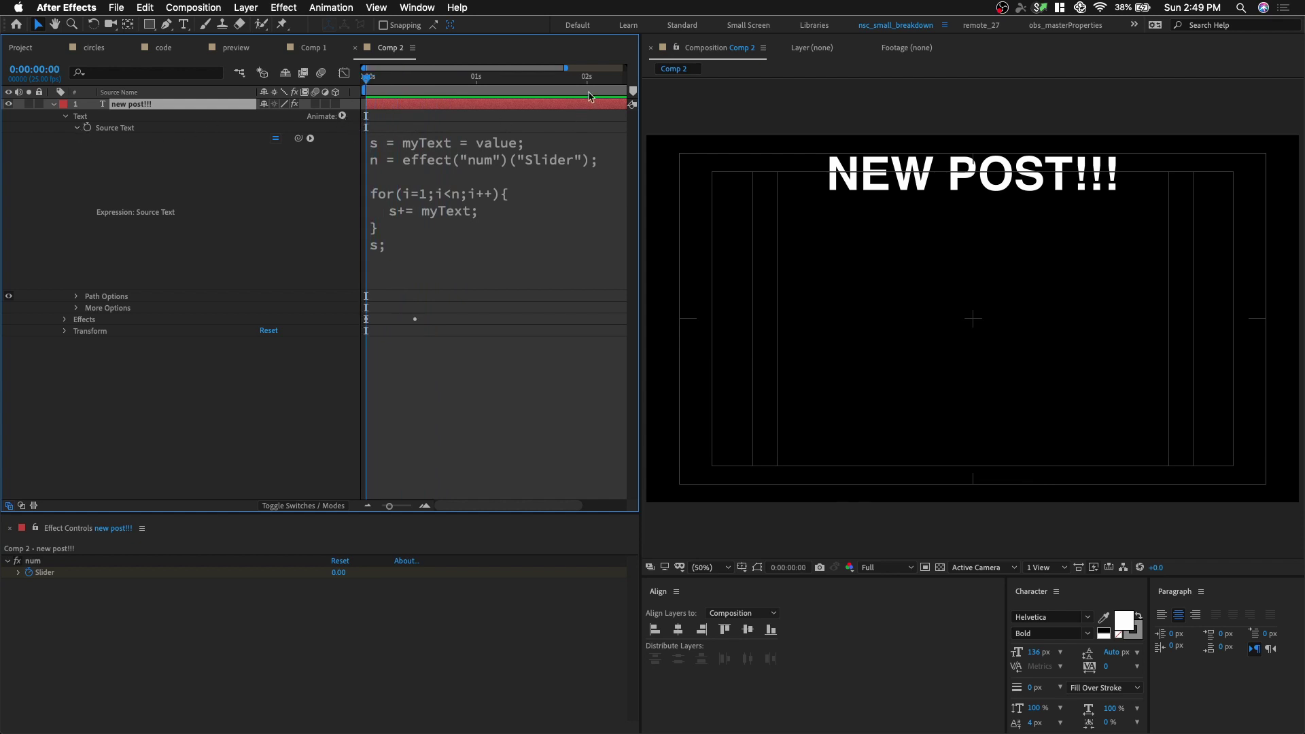
{"action": "mouse_move", "coordinate": [412, 86]}
{"action": "left_mouse_down"}
{"action": "mouse_move", "coordinate": [387, 86]}
{"action": "mouse_move", "coordinate": [418, 89]}
{"action": "left_mouse_up"}
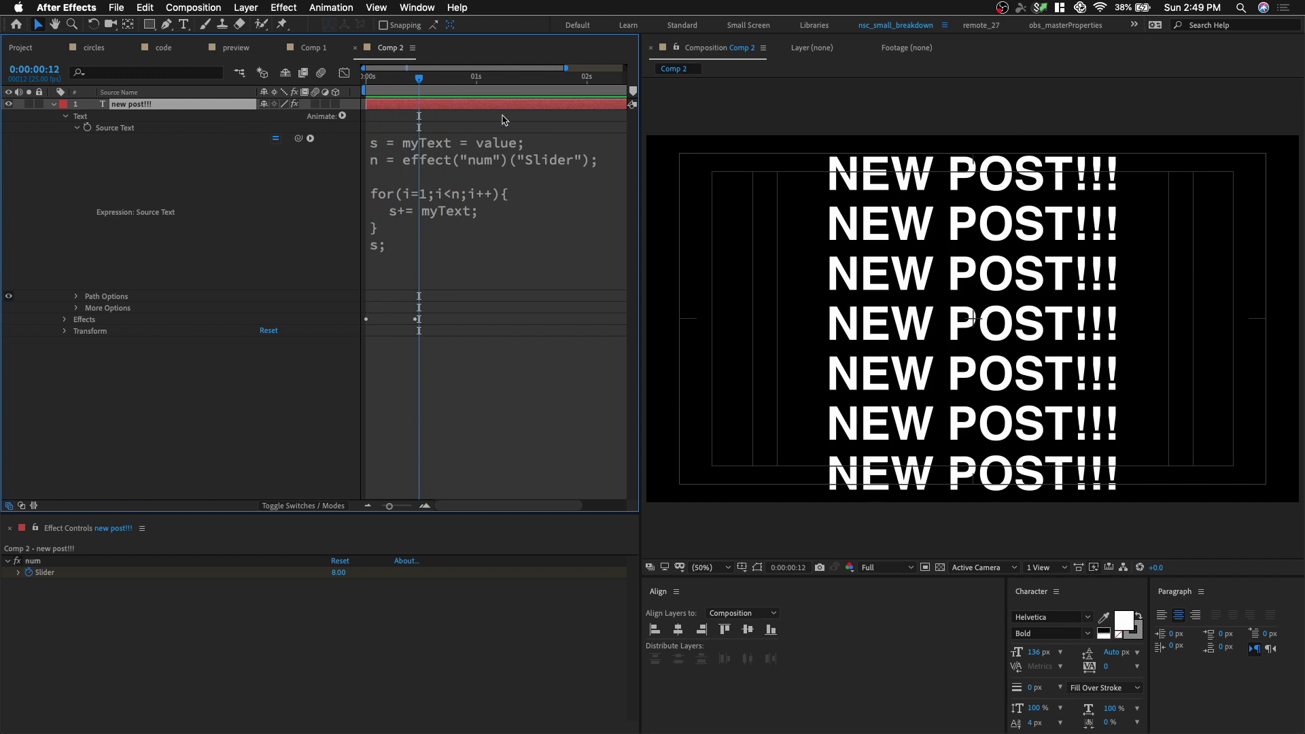
- Add an Opacity text animator with opacity set to 0%
{"action": "left_click", "coordinate": [181, 121]}
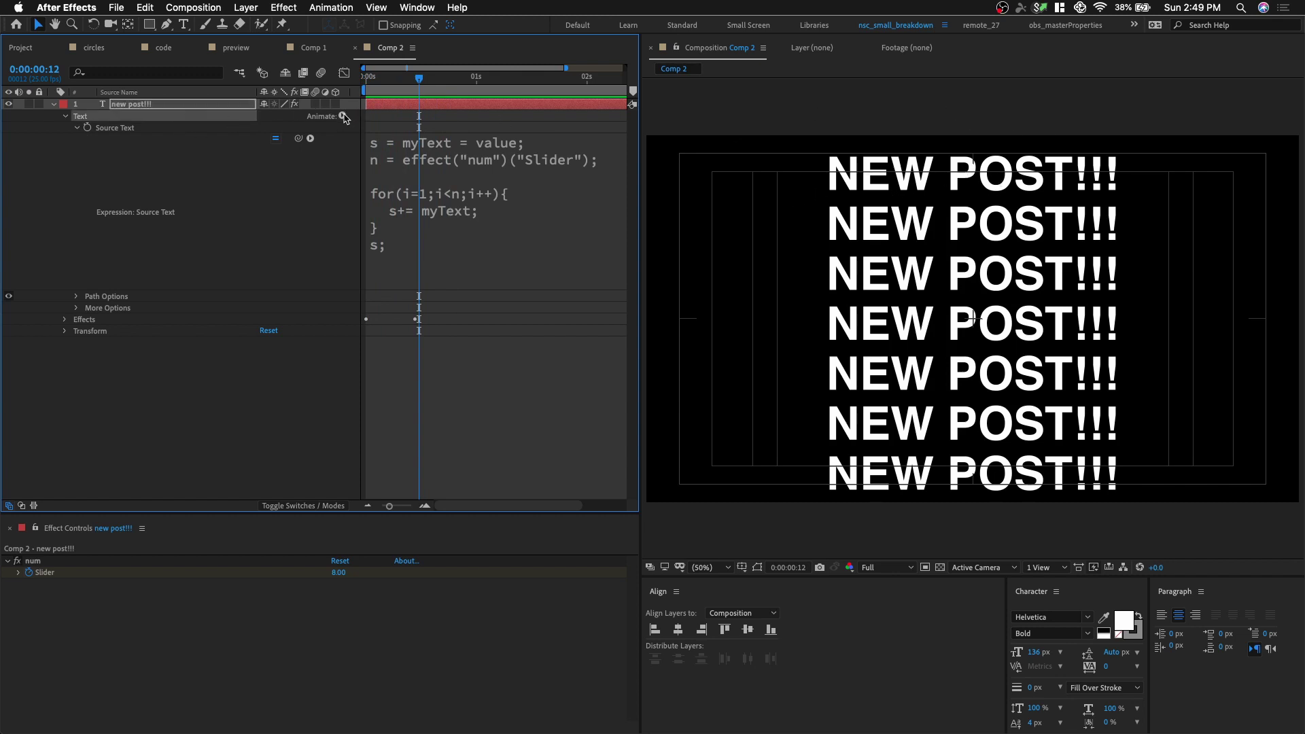
{"action": "left_click", "coordinate": [342, 116]}
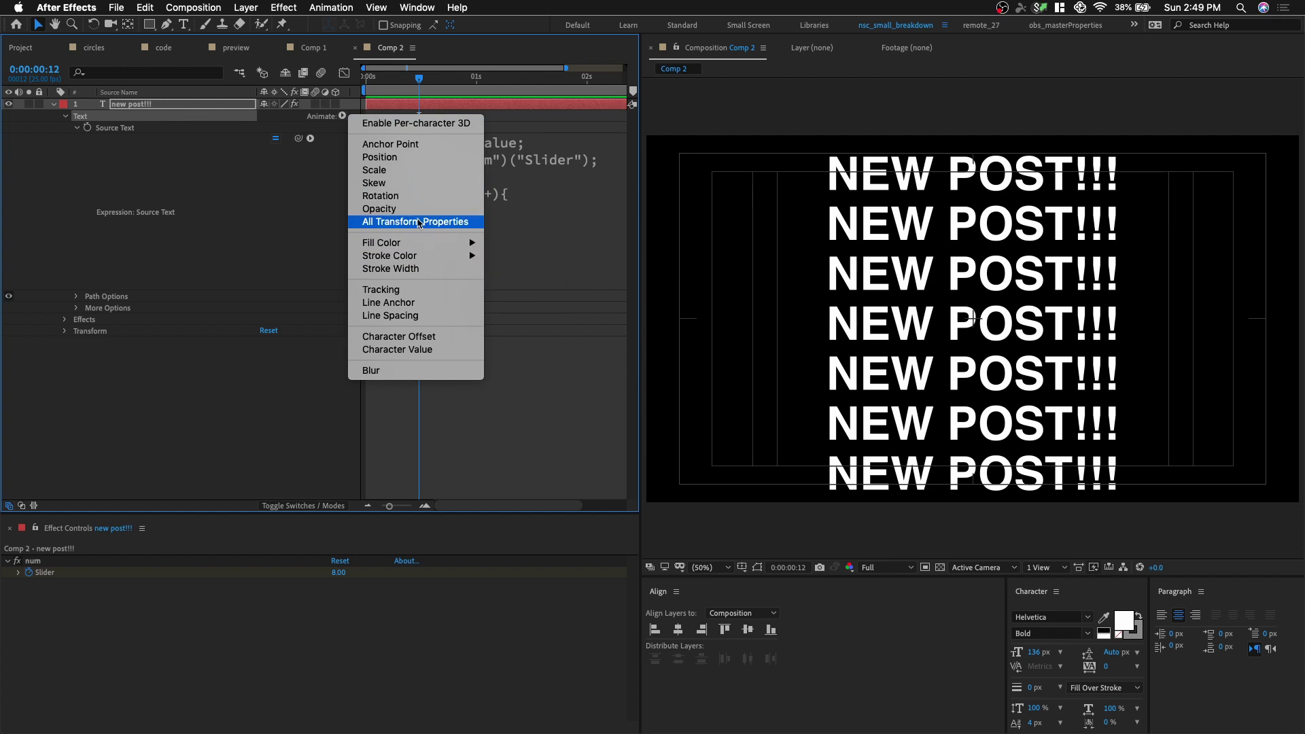
{"action": "left_click", "coordinate": [419, 209]}
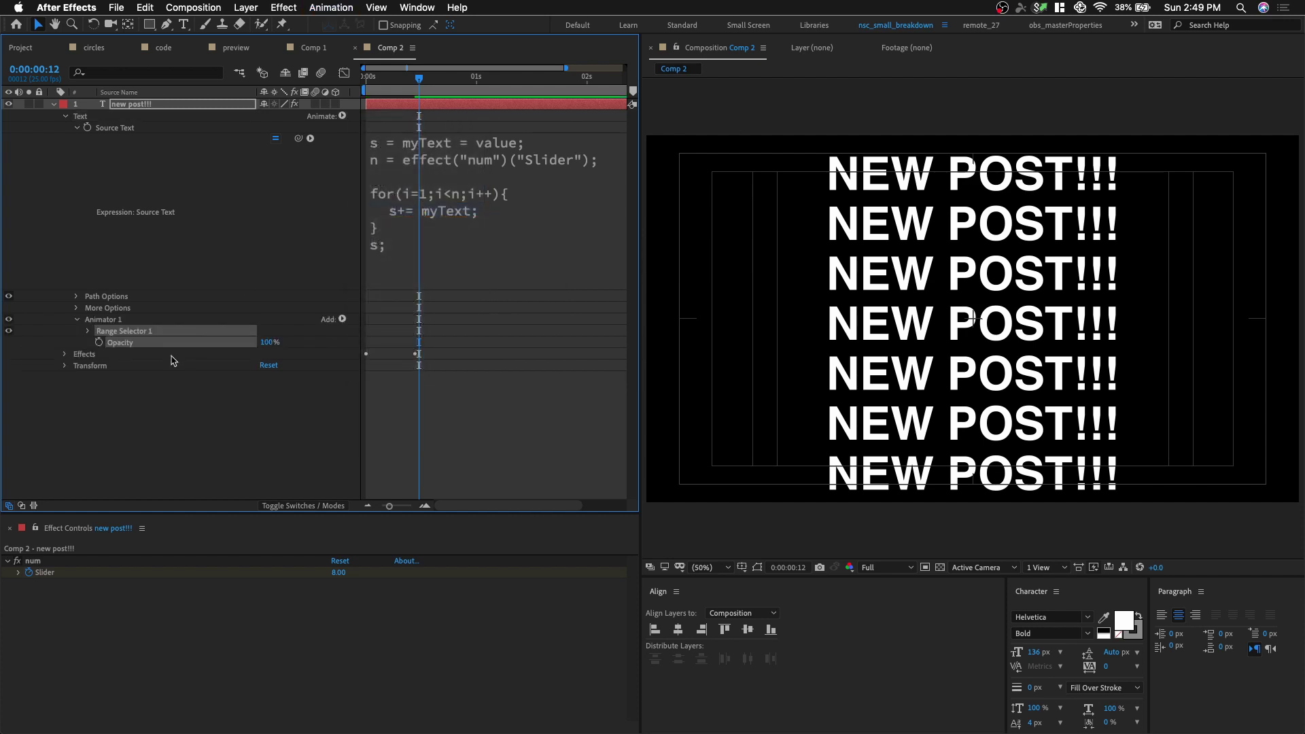
{"action": "left_click_drag", "start_coordinate": [267, 341], "coordinate": [76, 338]}
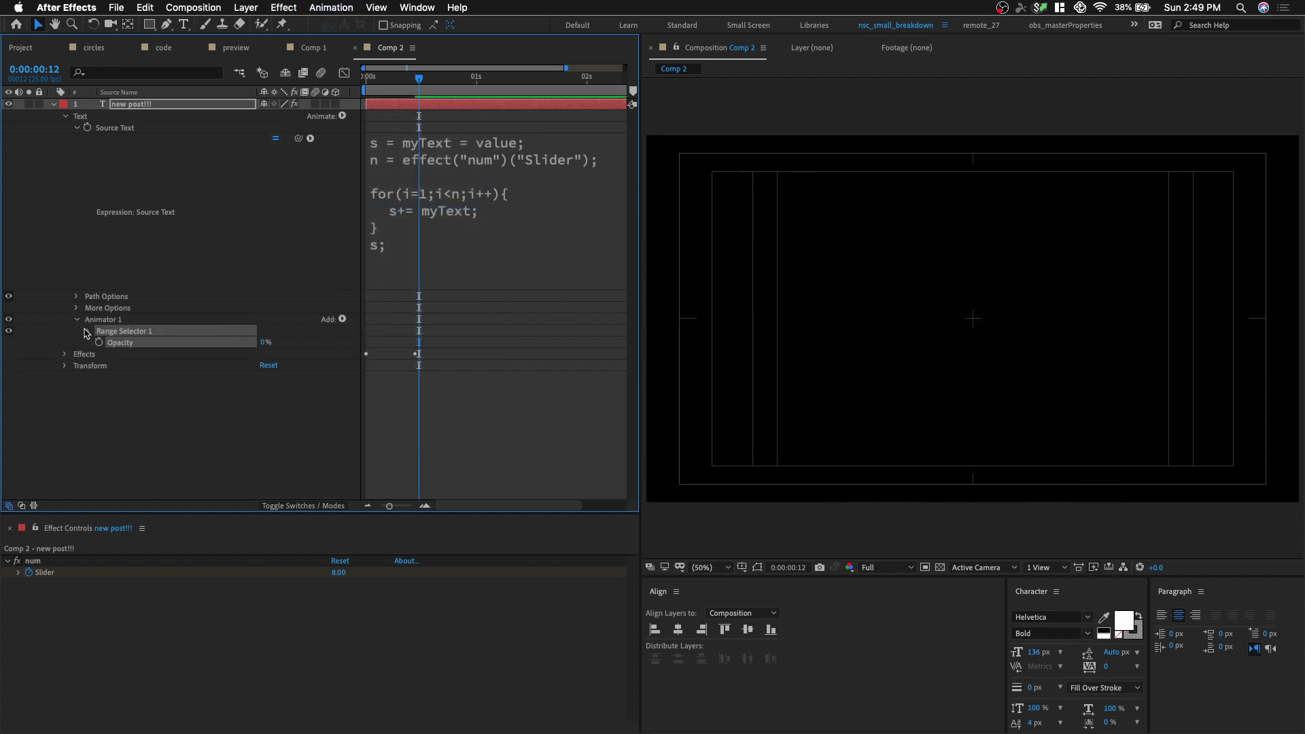
- Keyframe Range Selector 1 End at 100%, then 0% at frame 4
{"action": "left_click", "coordinate": [76, 320]}
{"action": "left_click", "coordinate": [76, 319]}
{"action": "left_click", "coordinate": [87, 332]}
{"action": "left_click", "coordinate": [299, 355]}
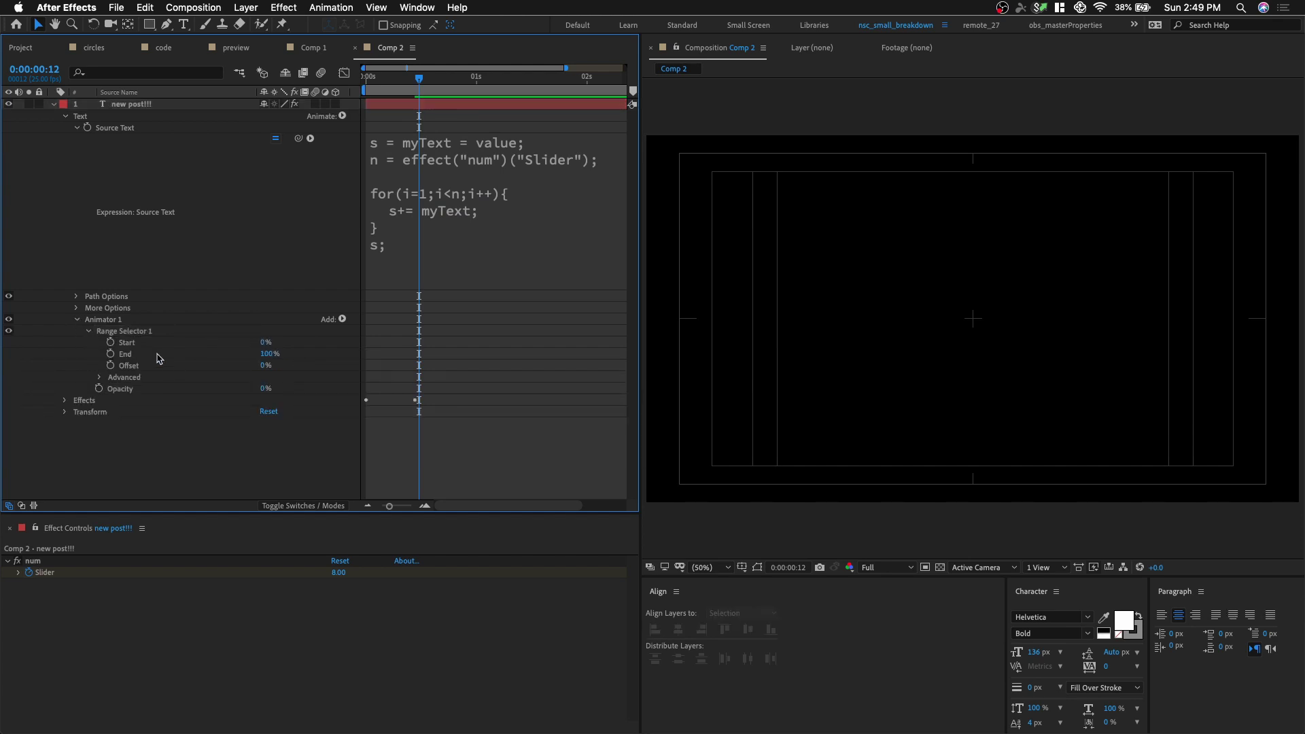
{"action": "left_click", "coordinate": [110, 354]}
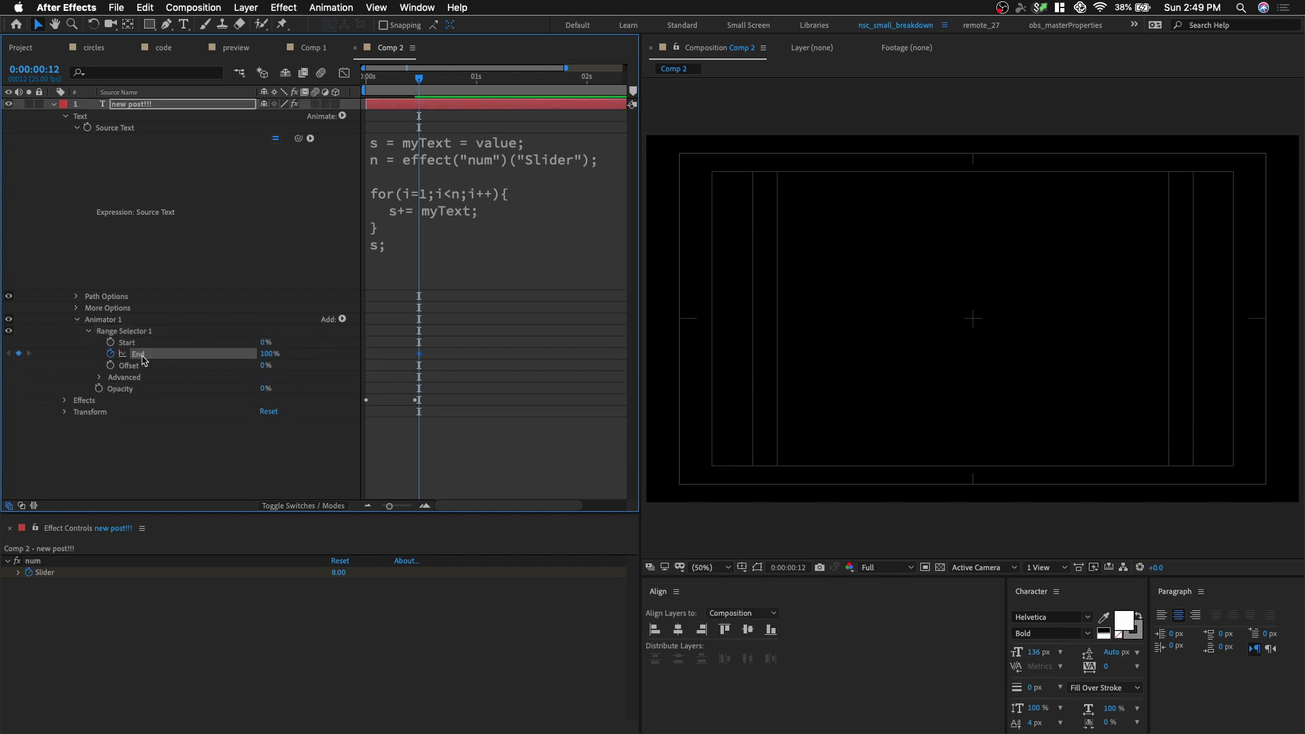
{"action": "left_click_drag", "start_coordinate": [417, 86], "coordinate": [381, 86]}
{"action": "left_click_drag", "start_coordinate": [267, 354], "coordinate": [145, 351]}
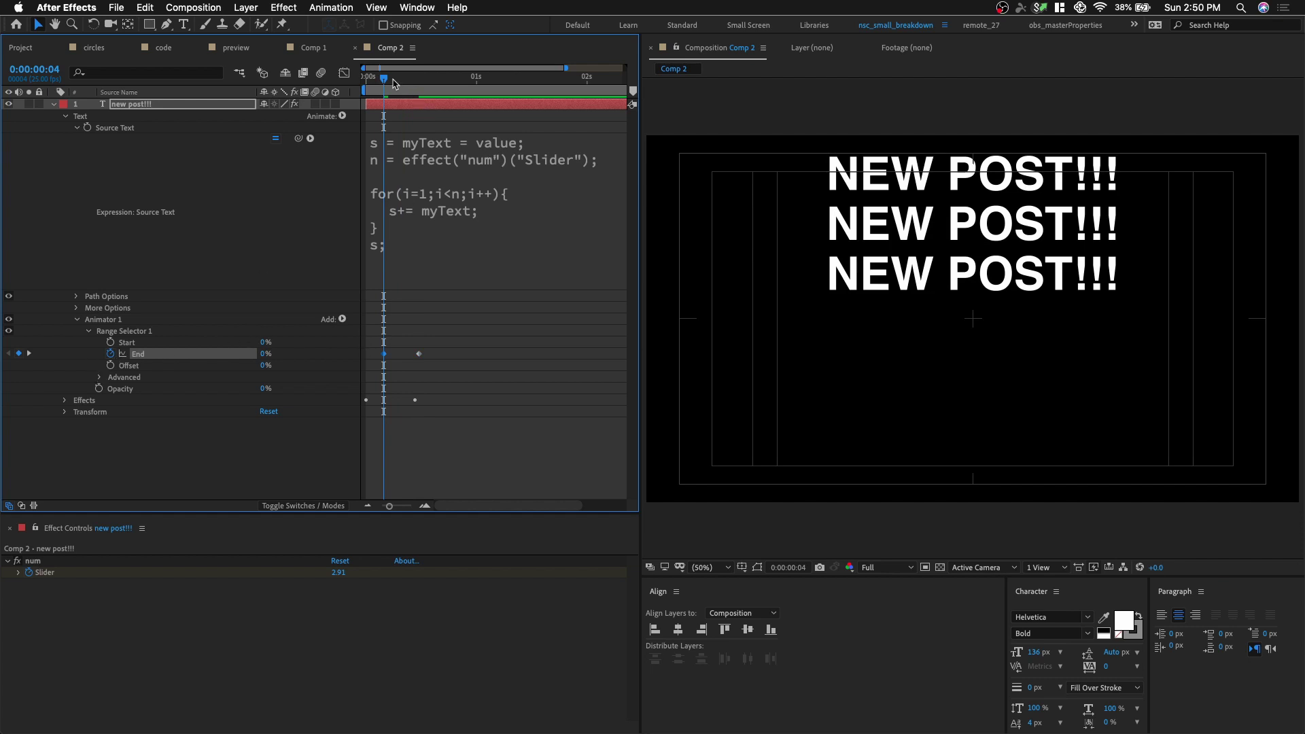
{"action": "mouse_move", "coordinate": [393, 83]}
{"action": "left_mouse_down"}
{"action": "mouse_move", "coordinate": [427, 82]}
{"action": "mouse_move", "coordinate": [360, 93]}
{"action": "mouse_move", "coordinate": [403, 106]}
{"action": "left_mouse_up"}
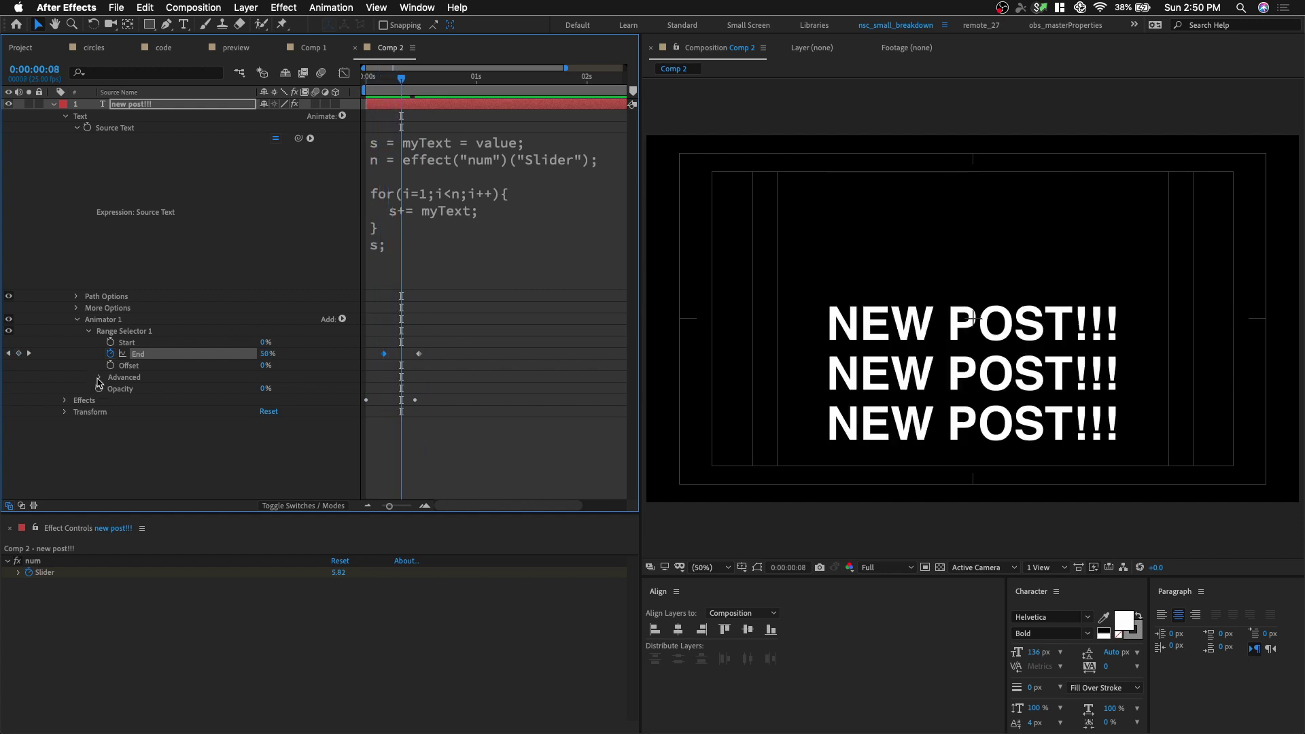
- Set the range selector's Based On to Lines and Smoothness to 0%, then preview
{"action": "left_click", "coordinate": [100, 378]}
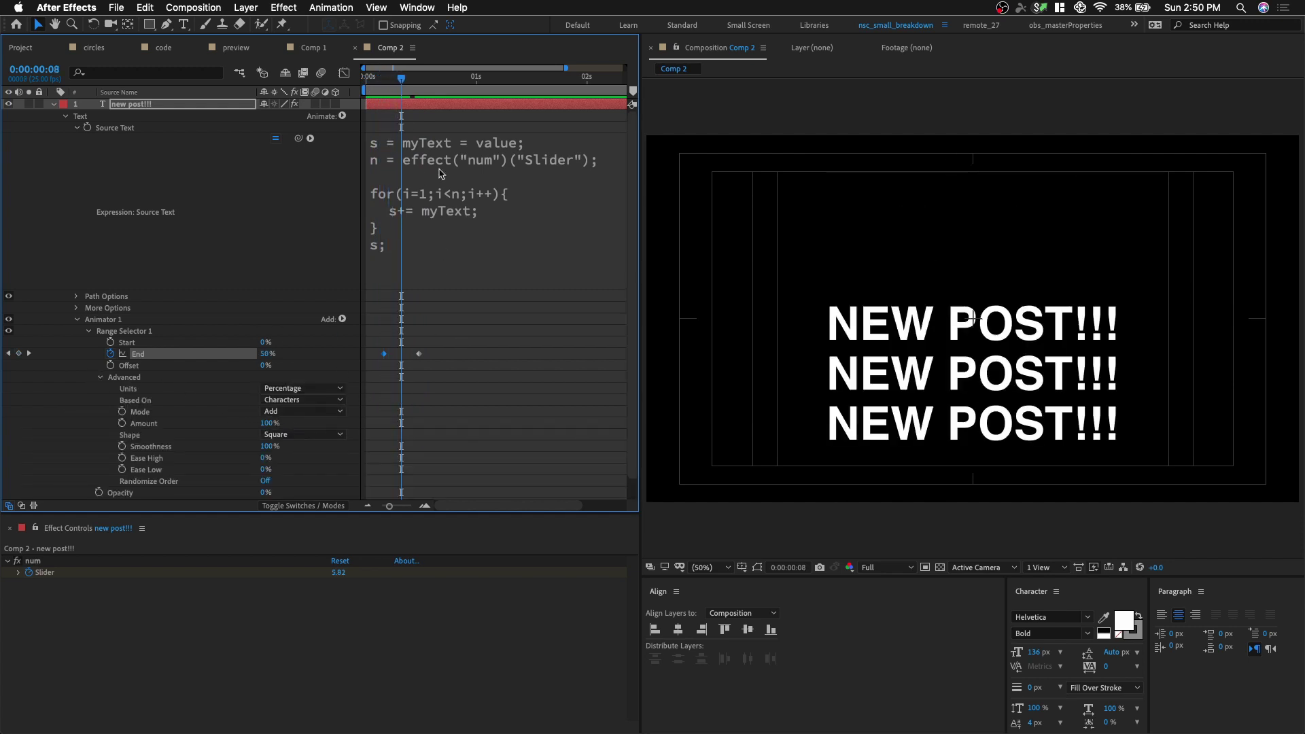
{"action": "scroll", "coordinate": [392, 404], "scroll_direction": "down", "scroll_amount": 1}
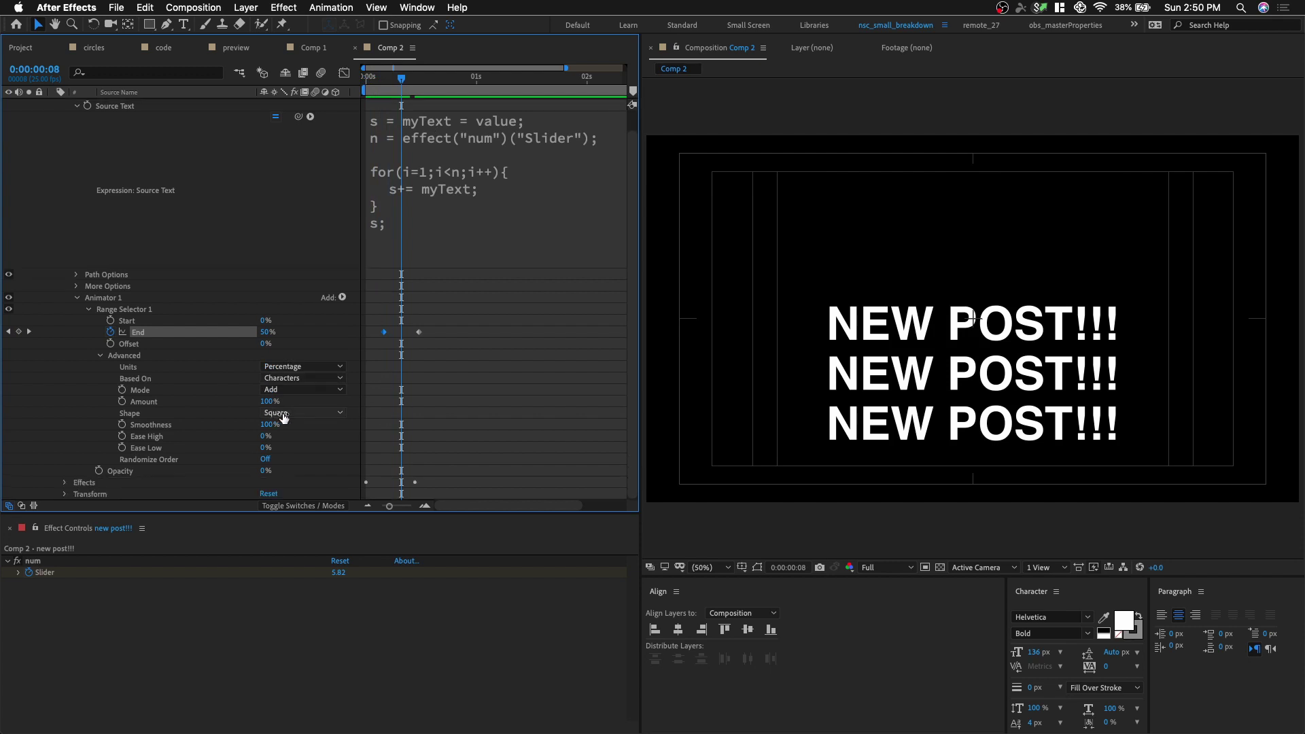
{"action": "left_click", "coordinate": [284, 413]}
{"action": "left_click", "coordinate": [296, 411]}
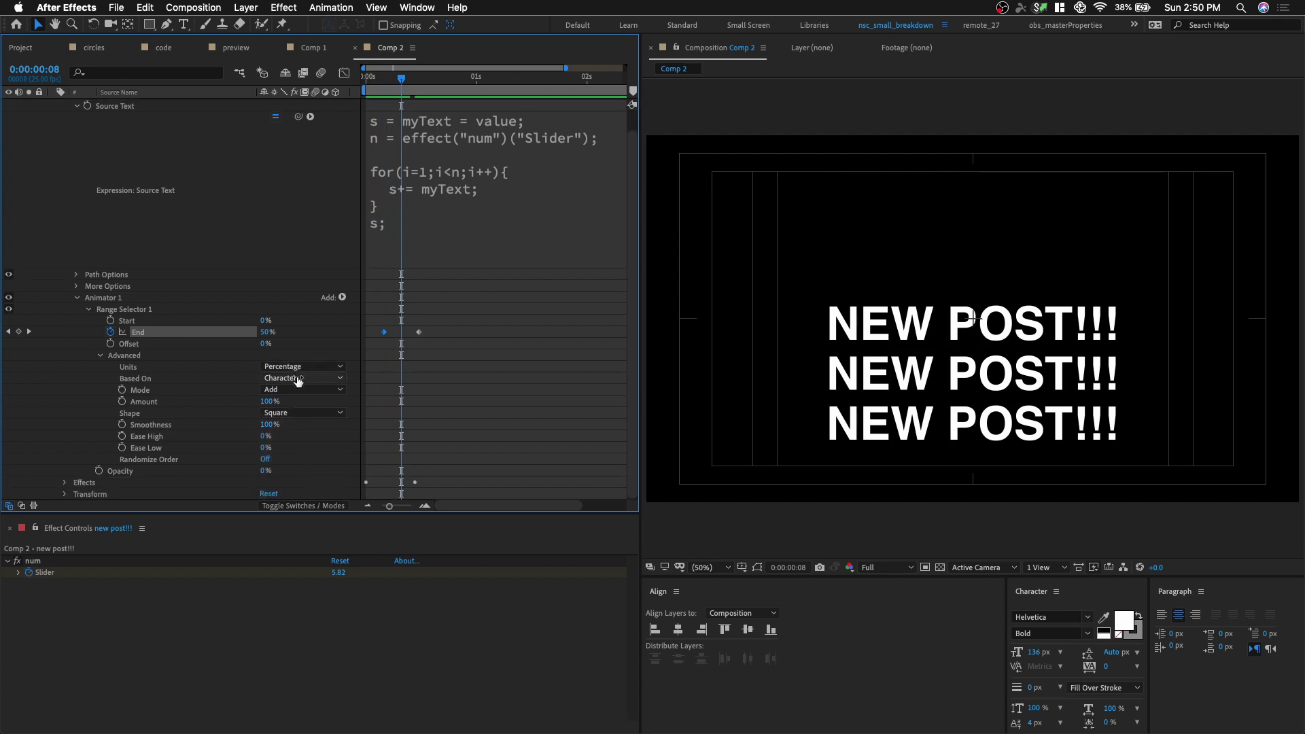
{"action": "left_click", "coordinate": [299, 378]}
{"action": "left_click", "coordinate": [298, 428]}
{"action": "left_click_drag", "start_coordinate": [270, 427], "coordinate": [131, 428]}
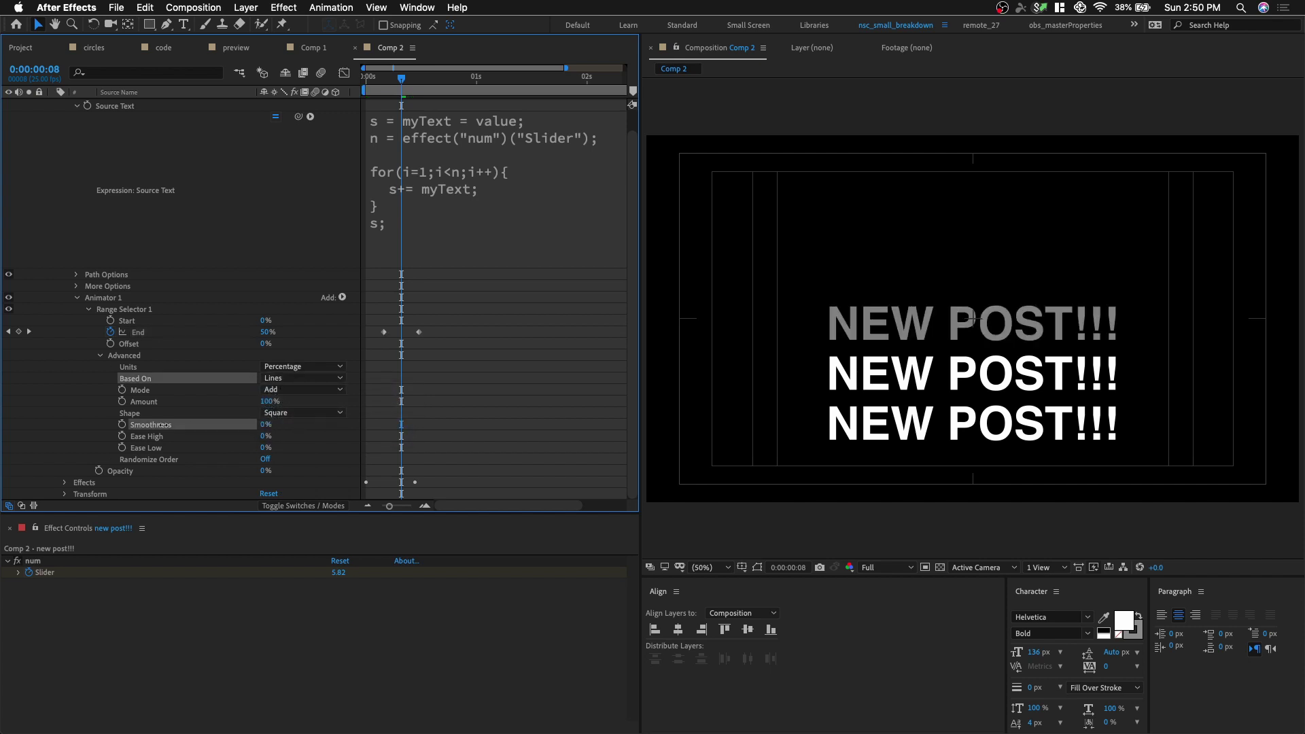
{"action": "key", "text": "space"}
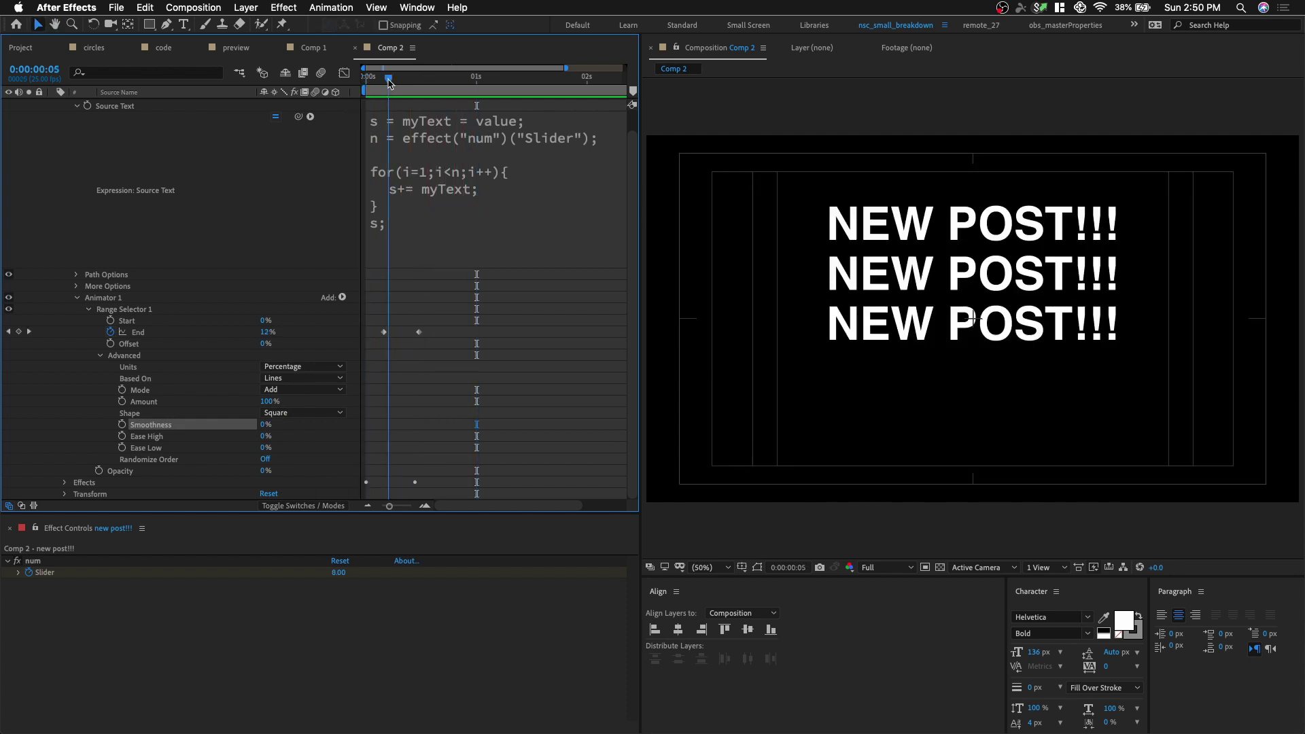
{"action": "key", "text": "space"}
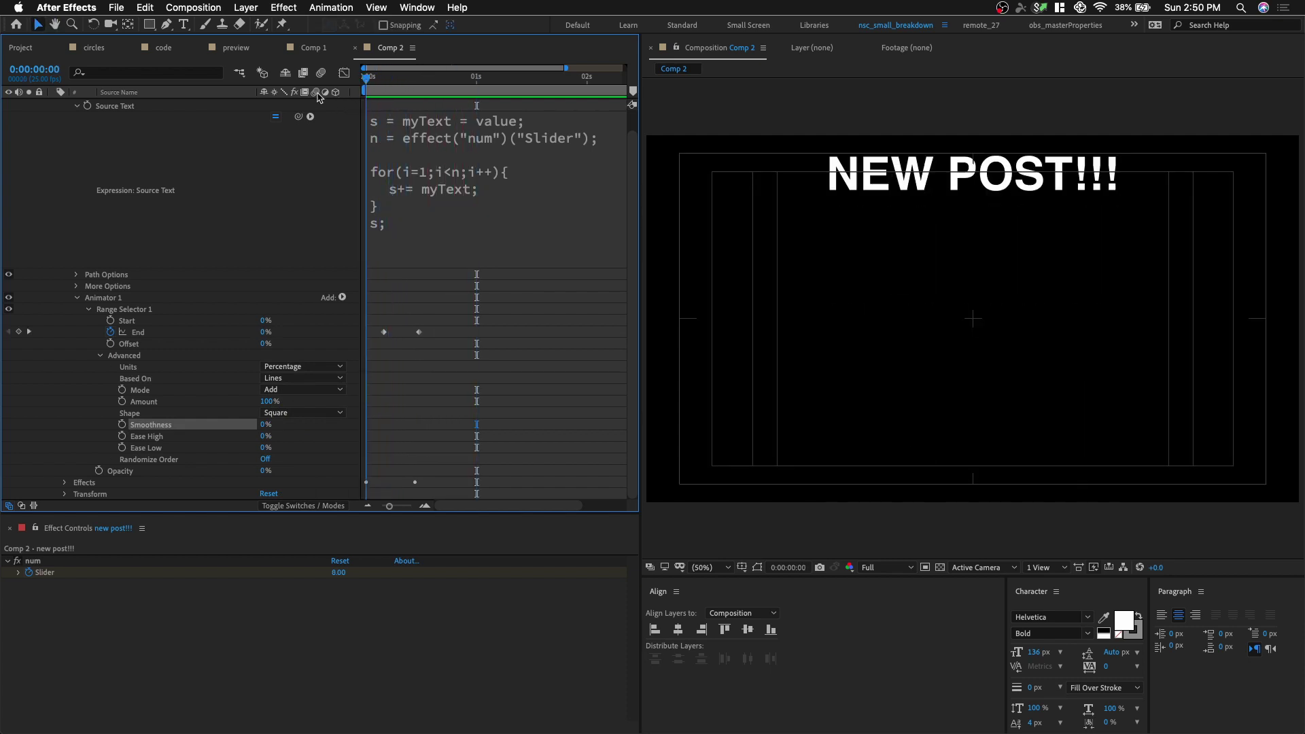
- Move both End keyframes slightly later and end the work area at one second
{"action": "scroll", "coordinate": [301, 184], "scroll_direction": "up", "scroll_amount": 1}
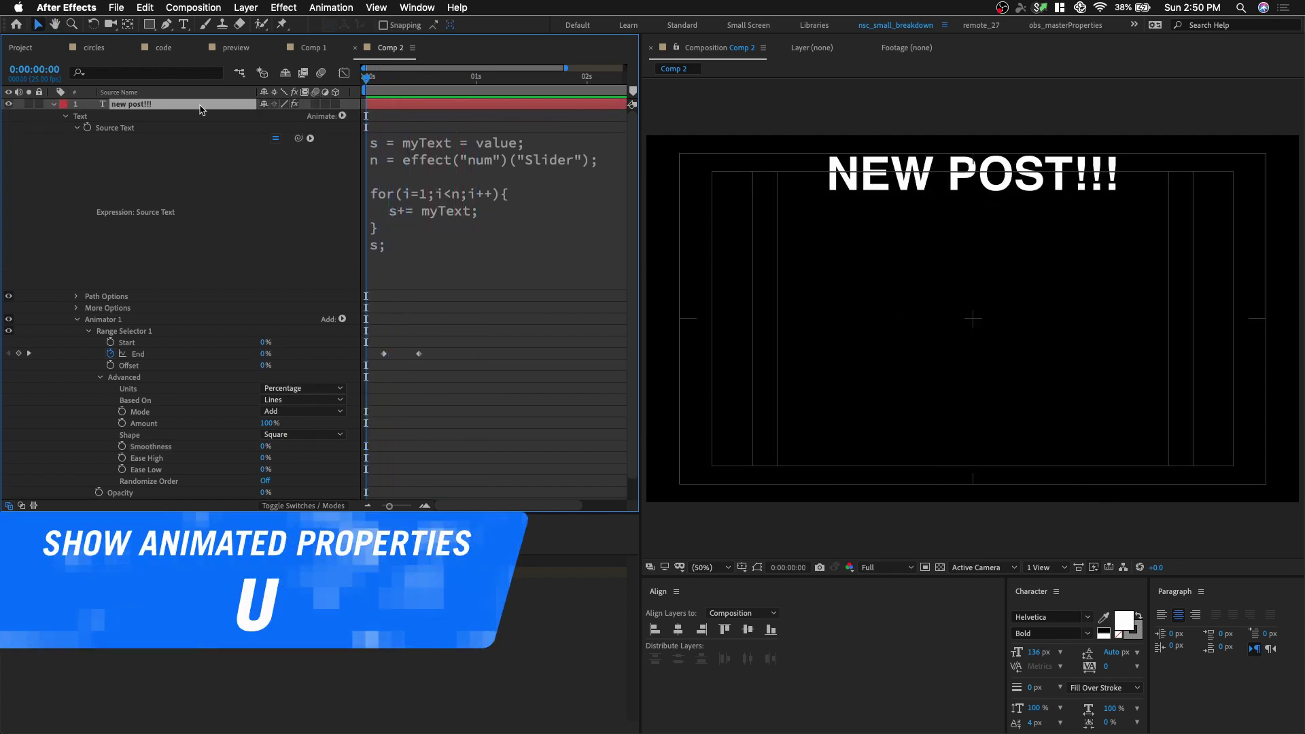
{"action": "key", "text": "u"}
{"action": "left_click_drag", "start_coordinate": [386, 77], "coordinate": [385, 79]}
{"action": "mouse_move", "coordinate": [442, 122]}
{"action": "left_mouse_down"}
{"action": "mouse_move", "coordinate": [382, 138]}
{"action": "mouse_move", "coordinate": [402, 132]}
{"action": "mouse_move", "coordinate": [401, 95]}
{"action": "mouse_move", "coordinate": [433, 106]}
{"action": "left_mouse_up"}
{"action": "left_click", "coordinate": [392, 80]}
{"action": "key", "text": "space"}
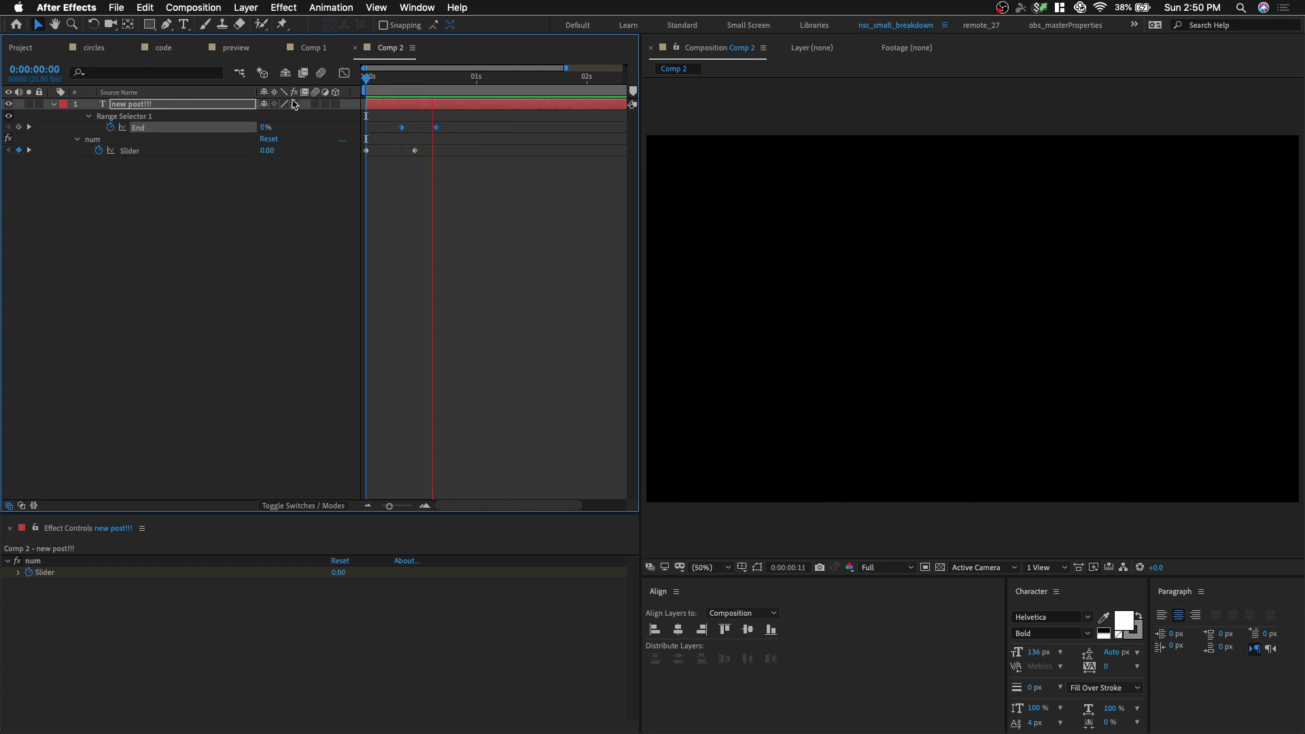
{"action": "left_click_drag", "start_coordinate": [398, 88], "coordinate": [476, 99]}
{"action": "key", "text": "n"}
{"action": "key", "text": "space"}
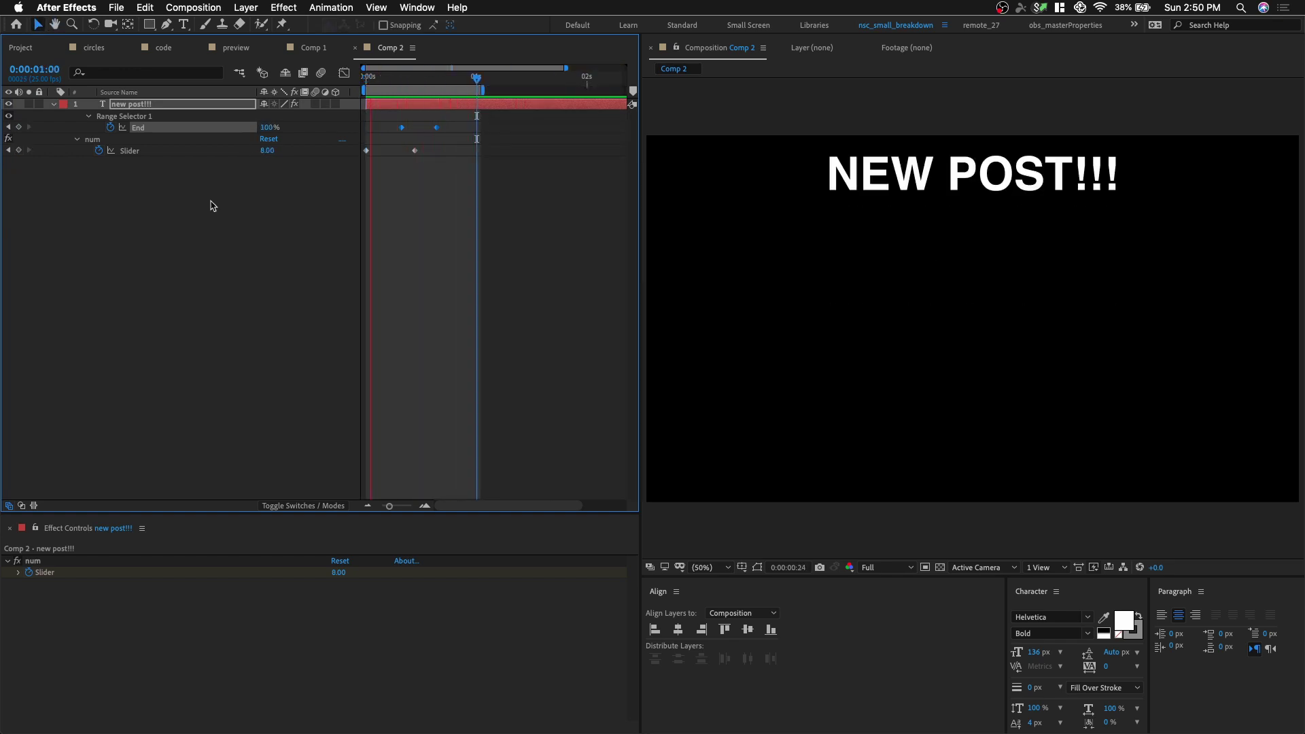
- Rename the opacity animator Animator 1 to 'shift'
{"action": "left_click", "coordinate": [210, 206]}
{"action": "left_click", "coordinate": [55, 105]}
{"action": "left_click", "coordinate": [55, 106]}
{"action": "double_click", "coordinate": [122, 162]}
{"action": "key", "text": "Return"}
{"action": "type", "text": "shift"}
{"action": "key", "text": "Return"}
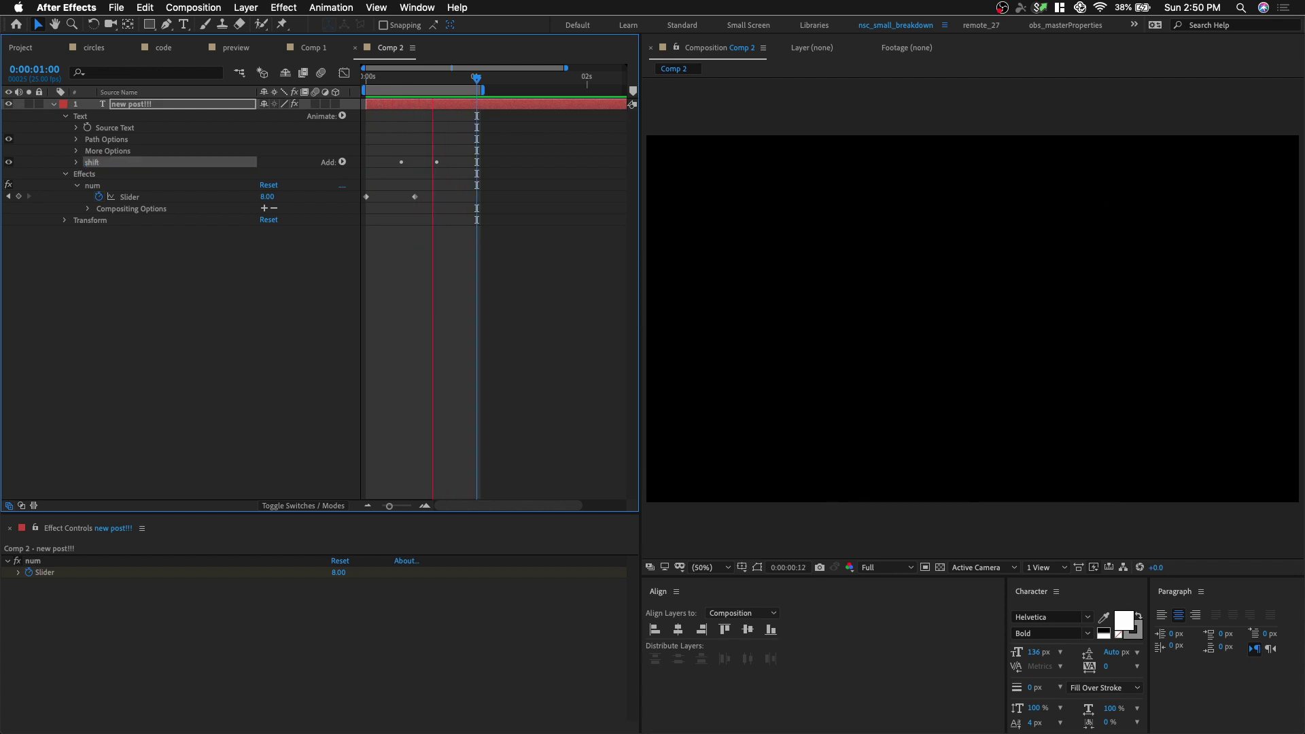
- Add a new text animator with a red RGB Fill Color
{"action": "left_click", "coordinate": [342, 116]}
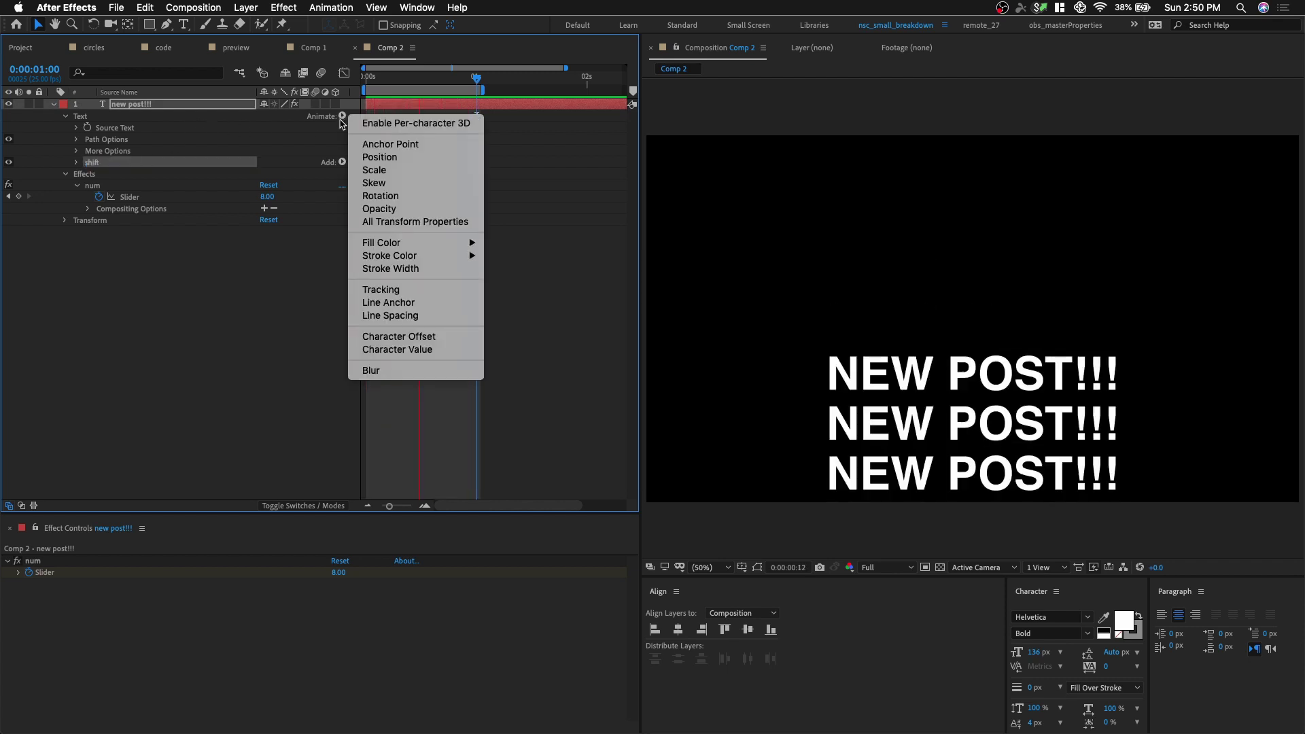
{"action": "left_click", "coordinate": [196, 130]}
{"action": "left_click", "coordinate": [196, 131]}
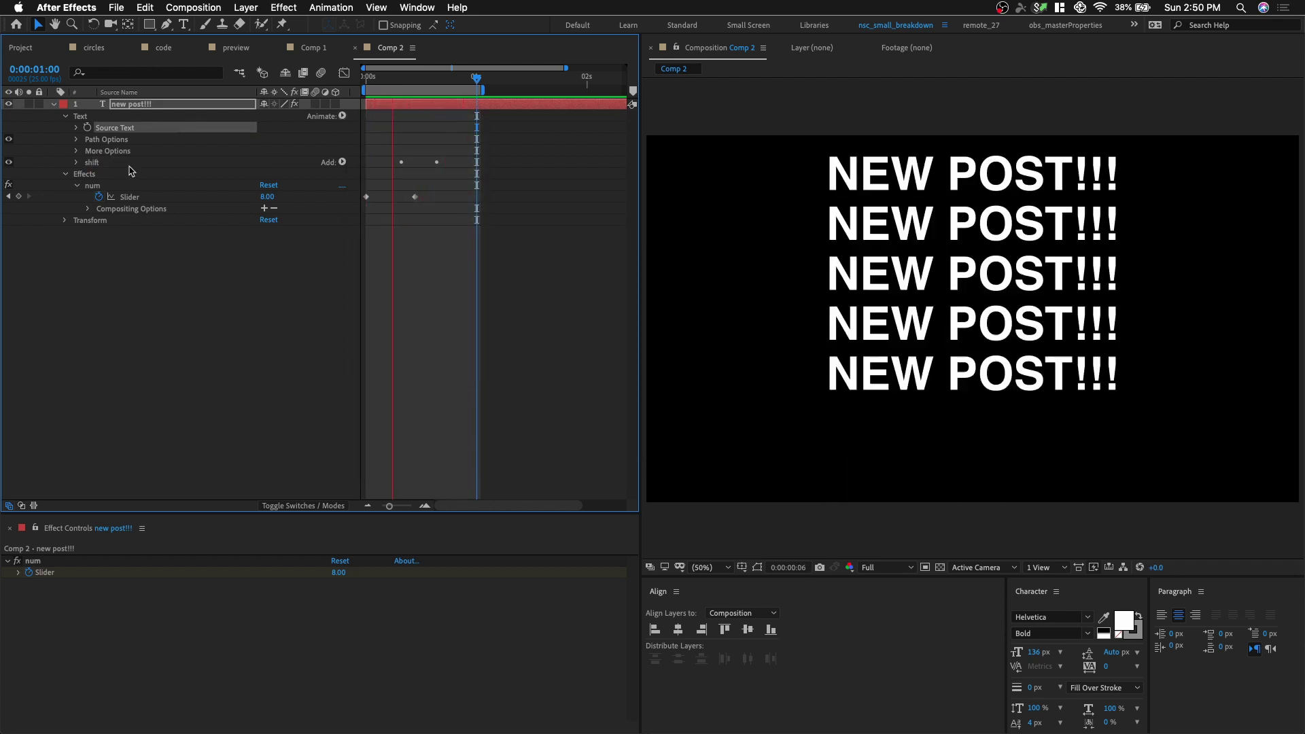
{"action": "left_click", "coordinate": [112, 163]}
{"action": "left_click", "coordinate": [197, 116]}
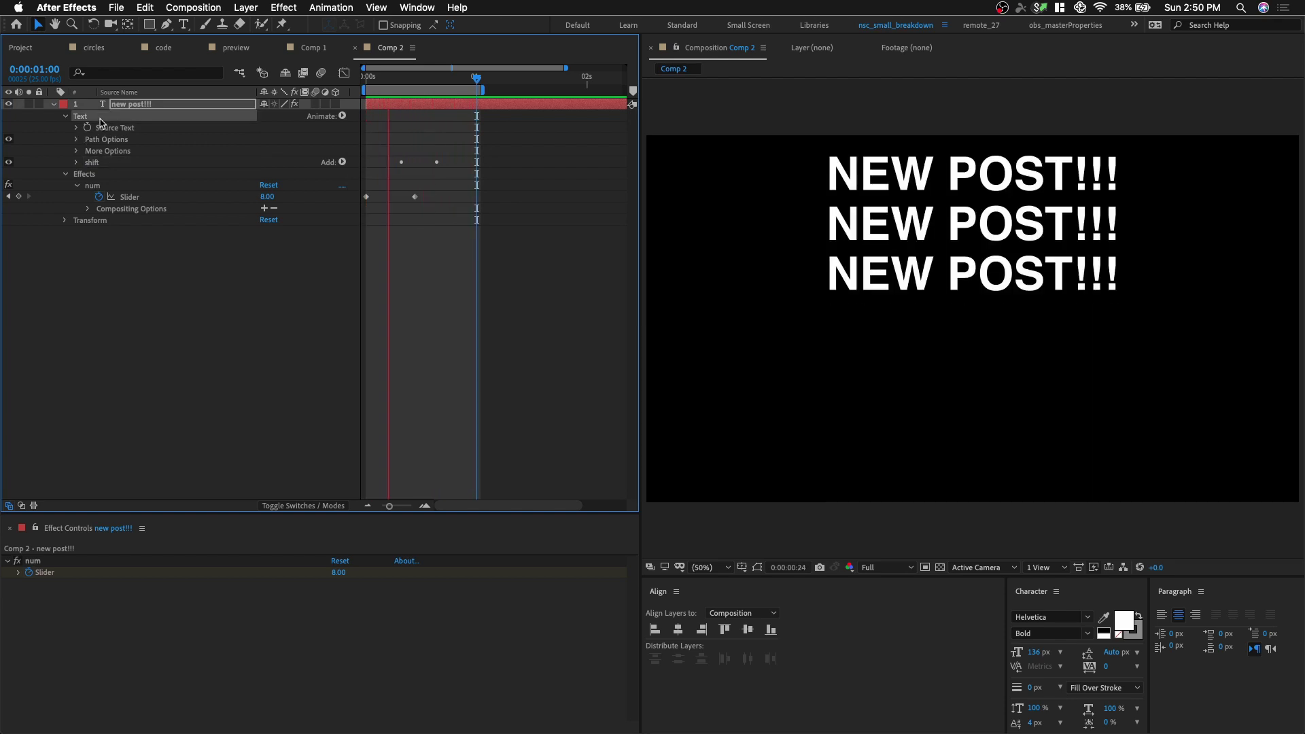
{"action": "left_click", "coordinate": [343, 116]}
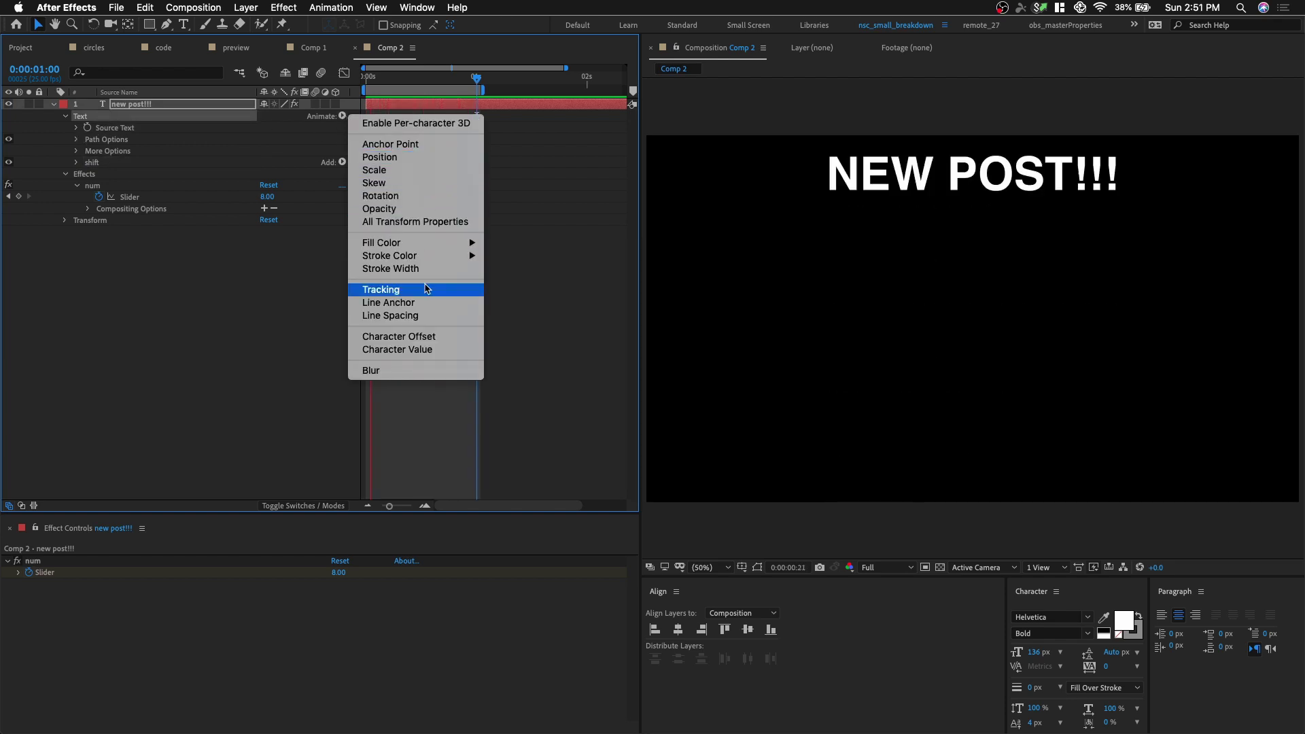
{"action": "mouse_move", "coordinate": [437, 242]}
{"action": "left_click", "coordinate": [508, 242]}
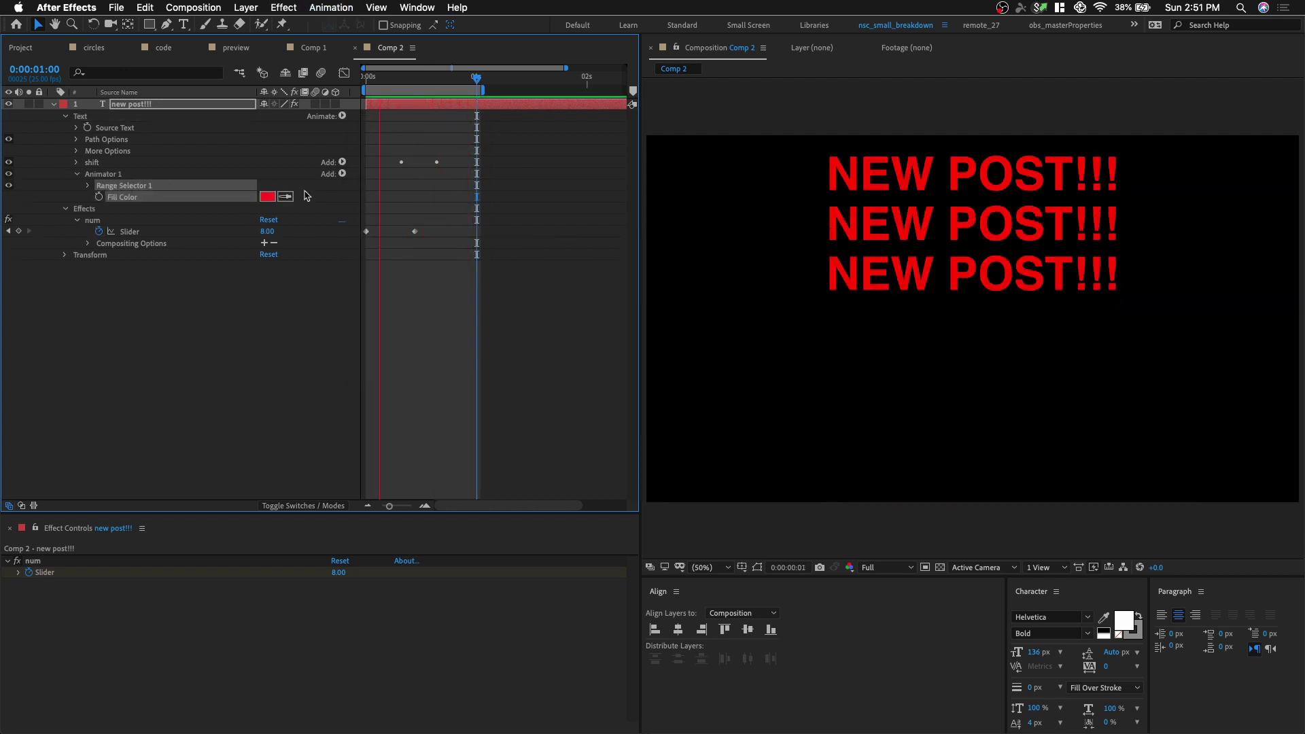
- Replace the animator's Range Selector 1 with an Expression Selector and expand its settings
{"action": "left_click", "coordinate": [189, 188]}
{"action": "key", "text": "Delete"}
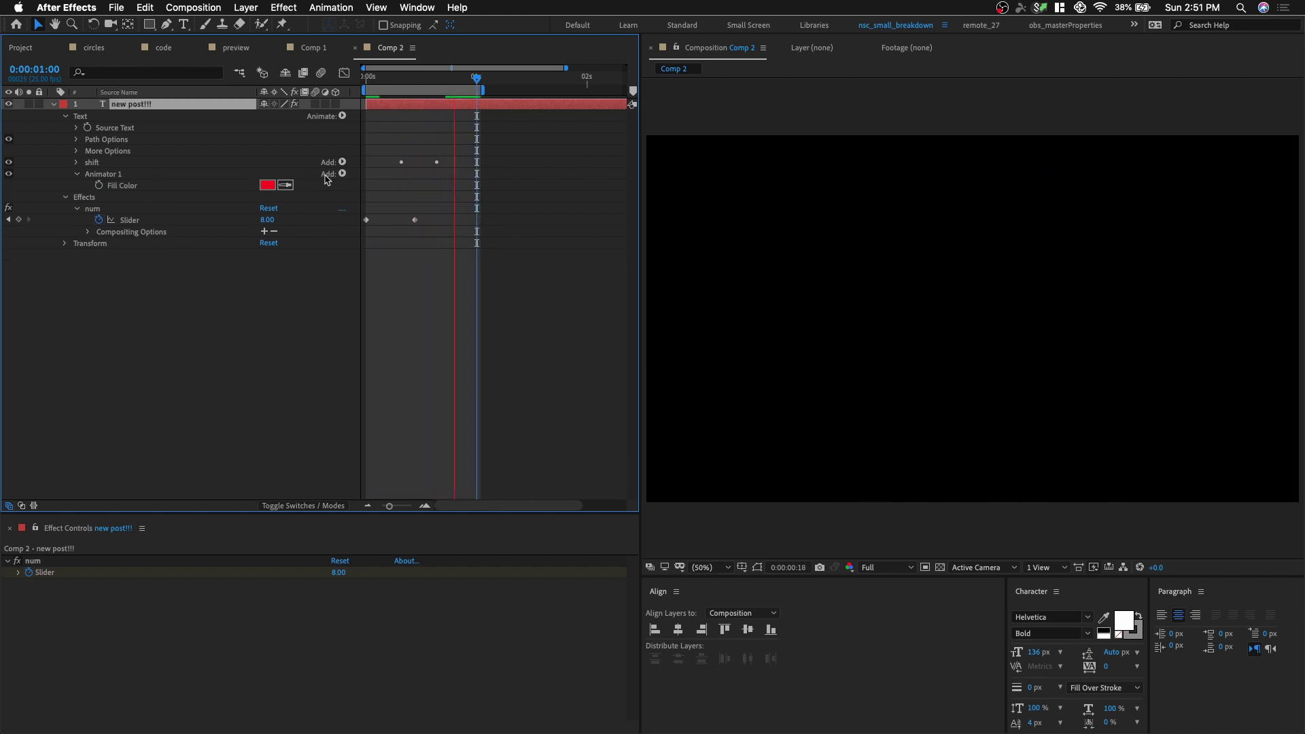
{"action": "left_click", "coordinate": [342, 174]}
{"action": "mouse_move", "coordinate": [378, 191]}
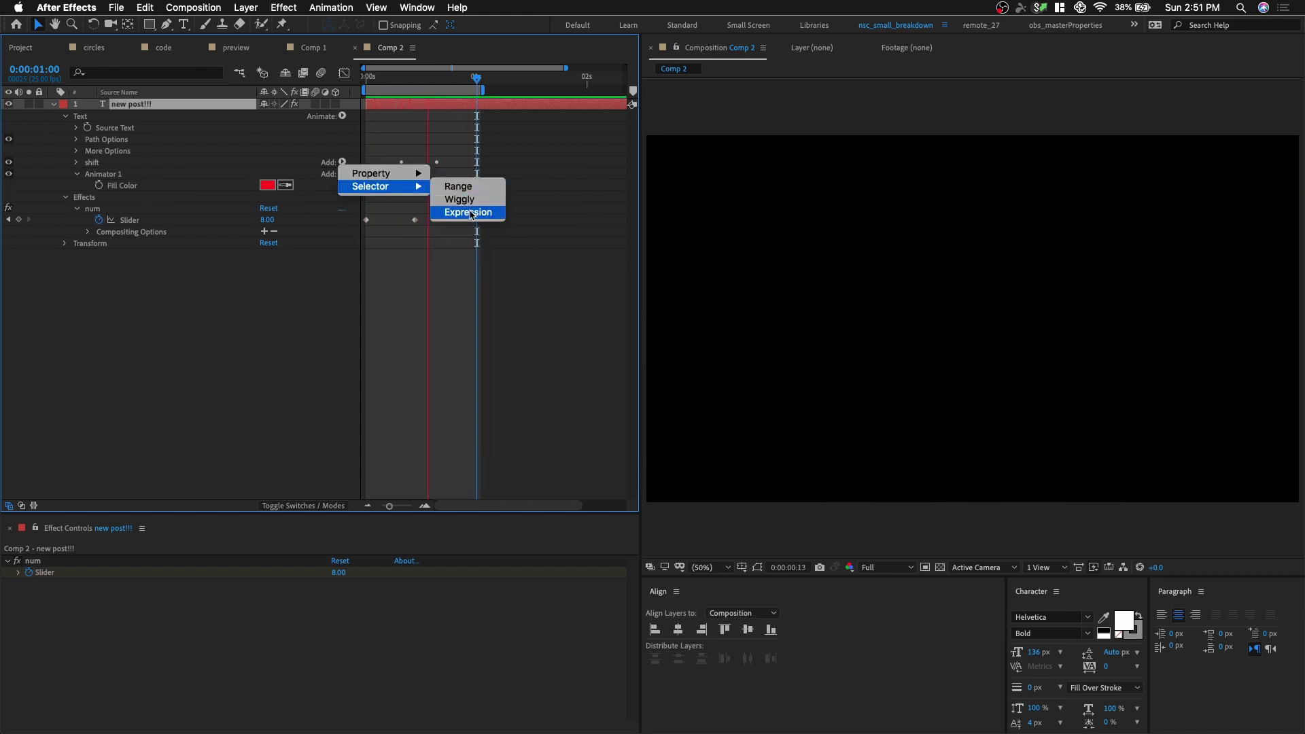
{"action": "left_click", "coordinate": [463, 214]}
{"action": "left_click", "coordinate": [158, 175]}
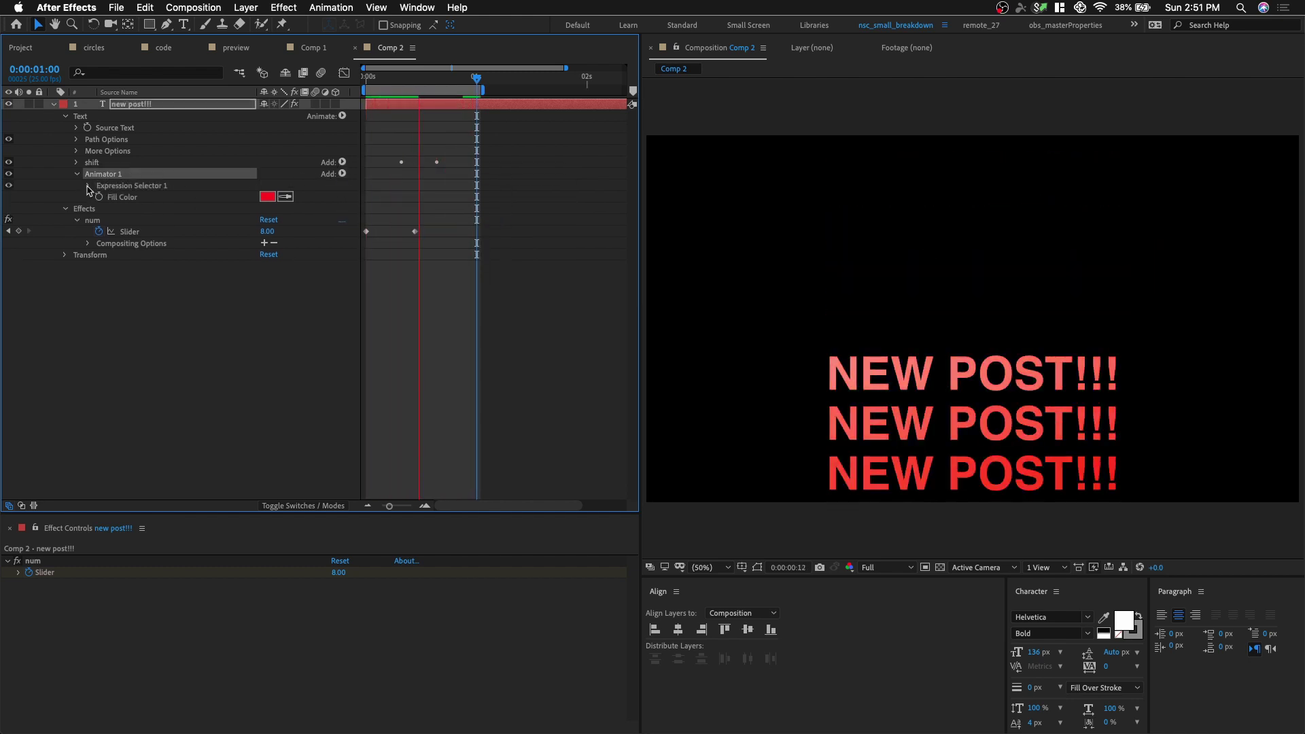
{"action": "left_click", "coordinate": [88, 186]}
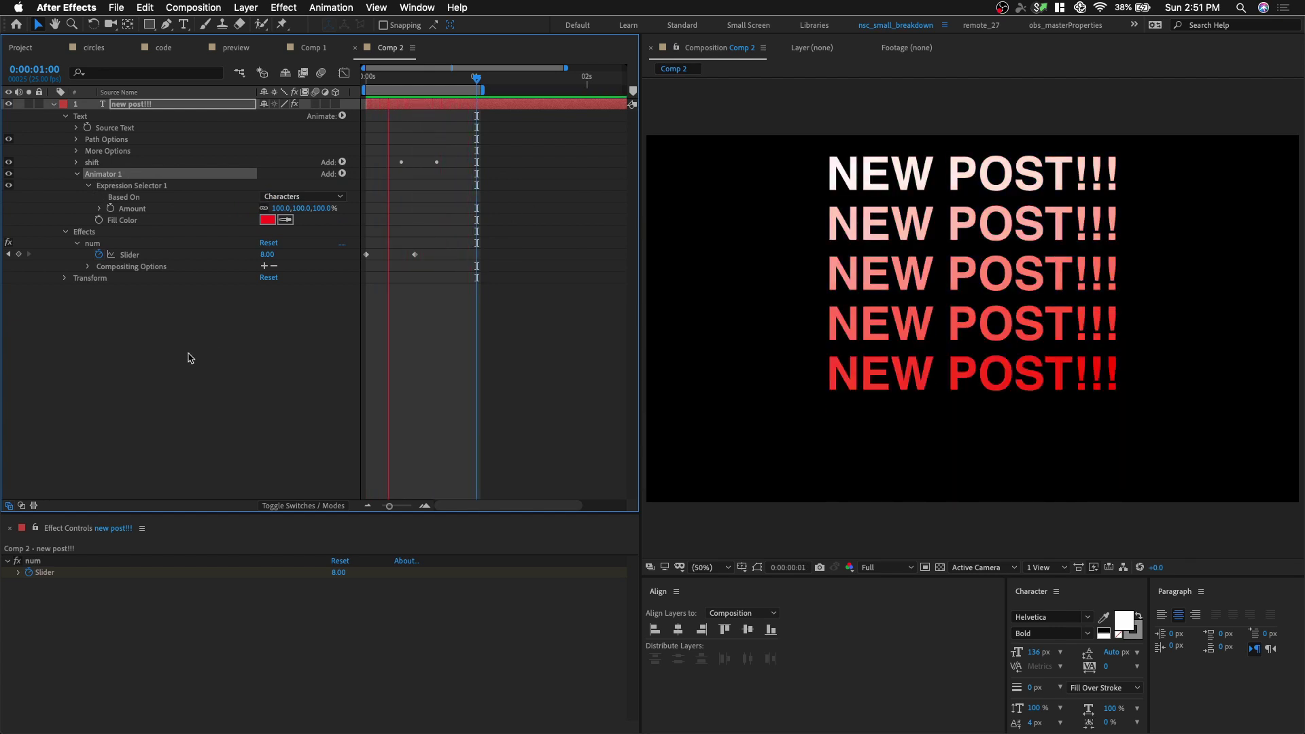
- Reveal the selector's Amount expression and scrub the current time to frame 14
{"action": "left_click", "coordinate": [97, 209]}
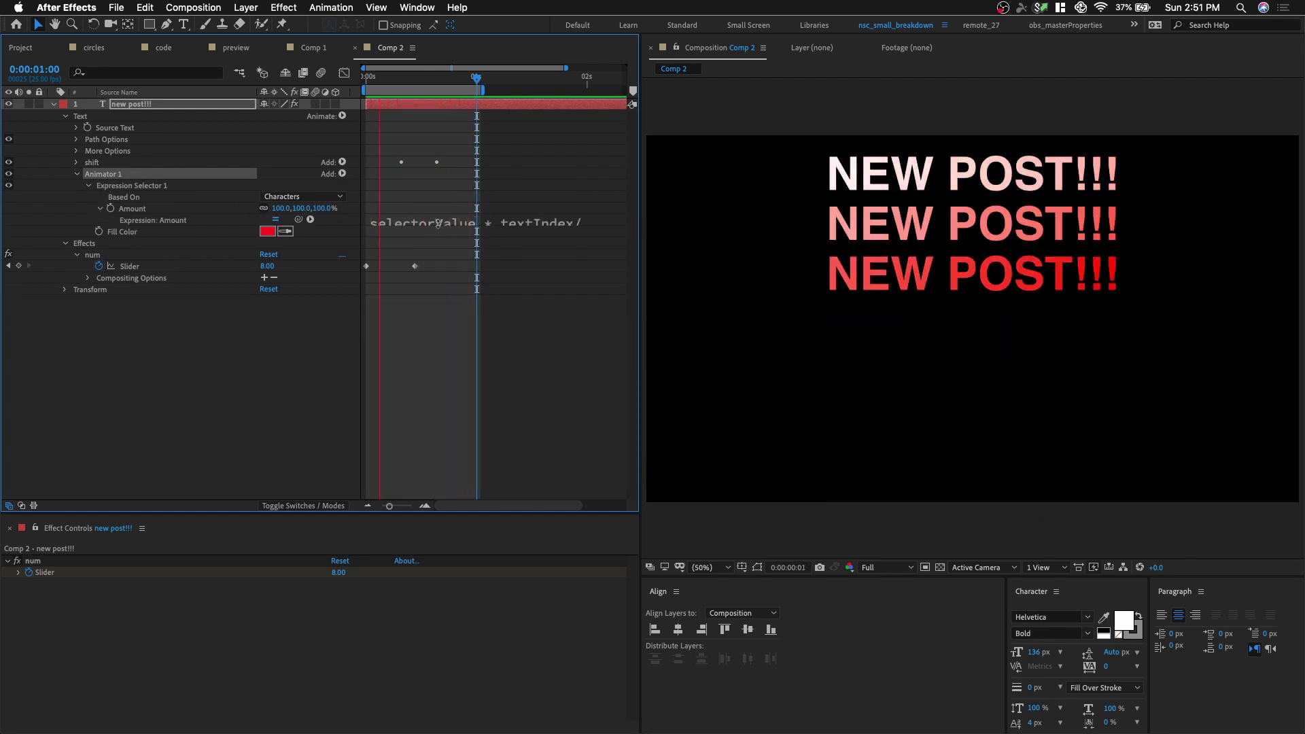
{"action": "left_click", "coordinate": [435, 84]}
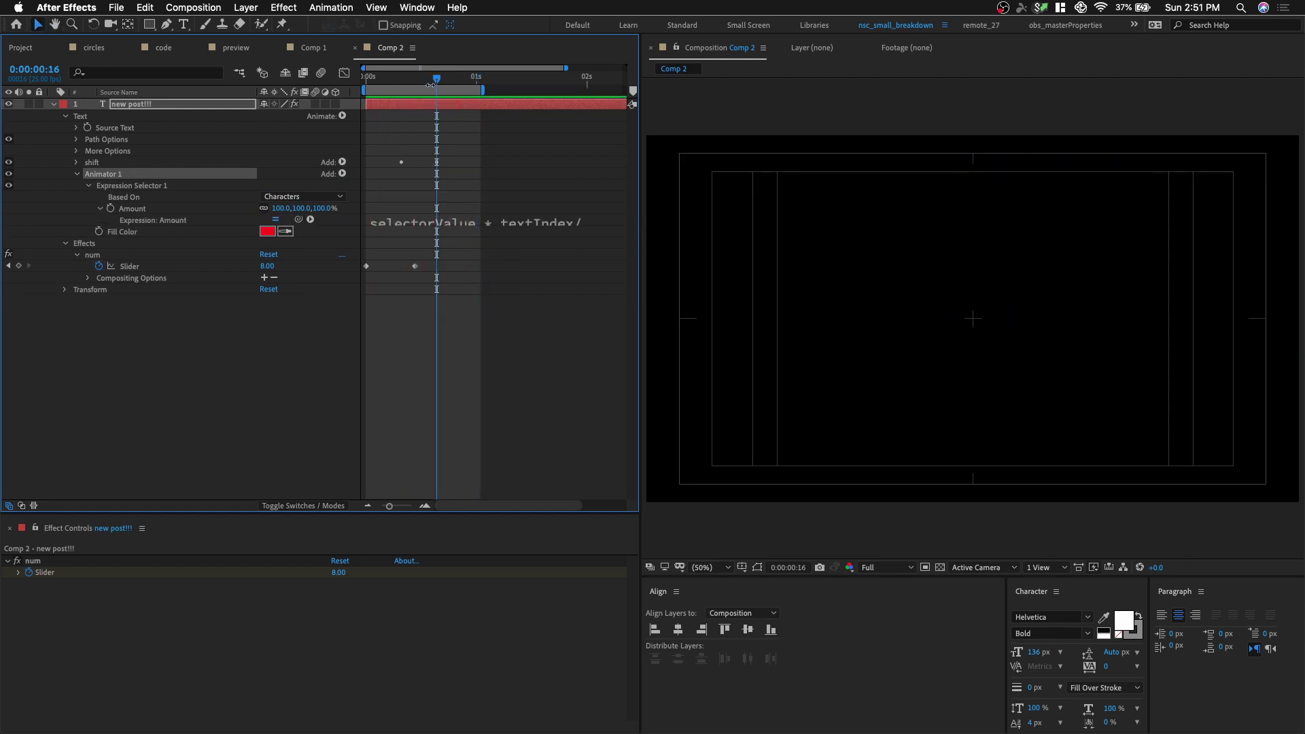
{"action": "left_click", "coordinate": [401, 80]}
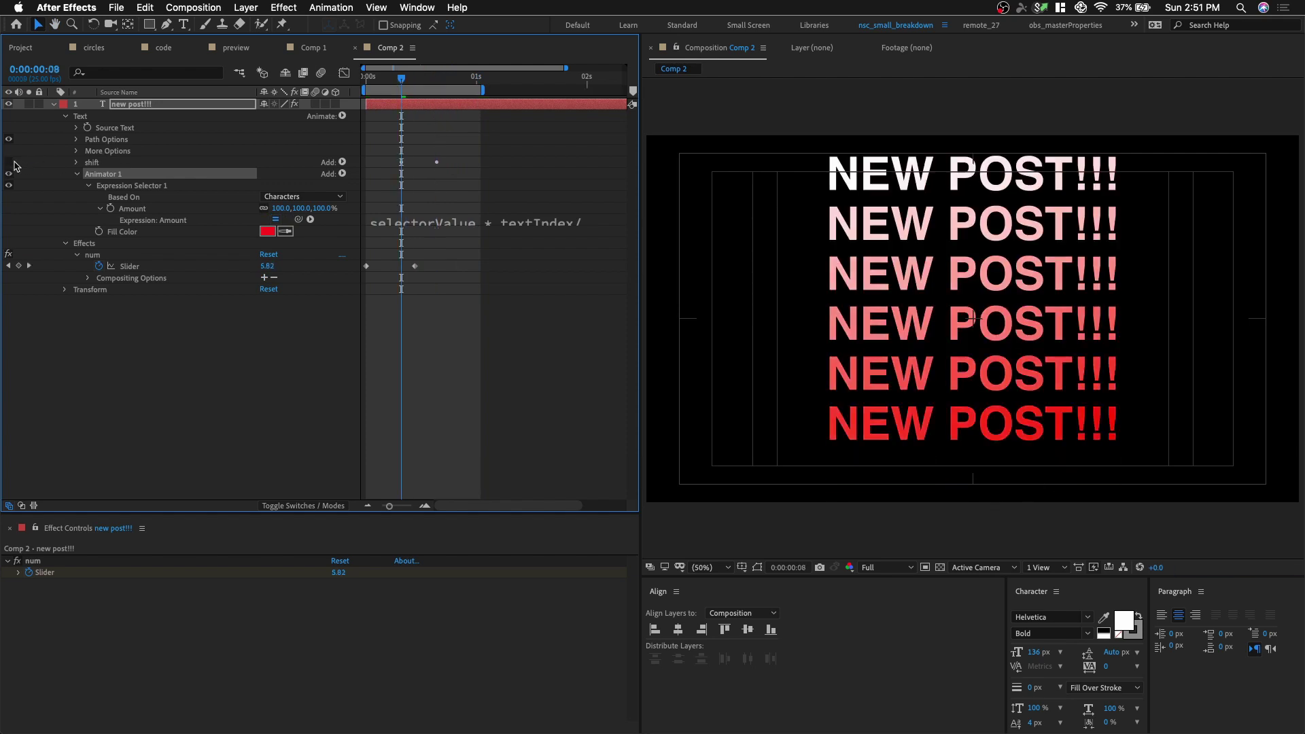
{"action": "left_click", "coordinate": [118, 163]}
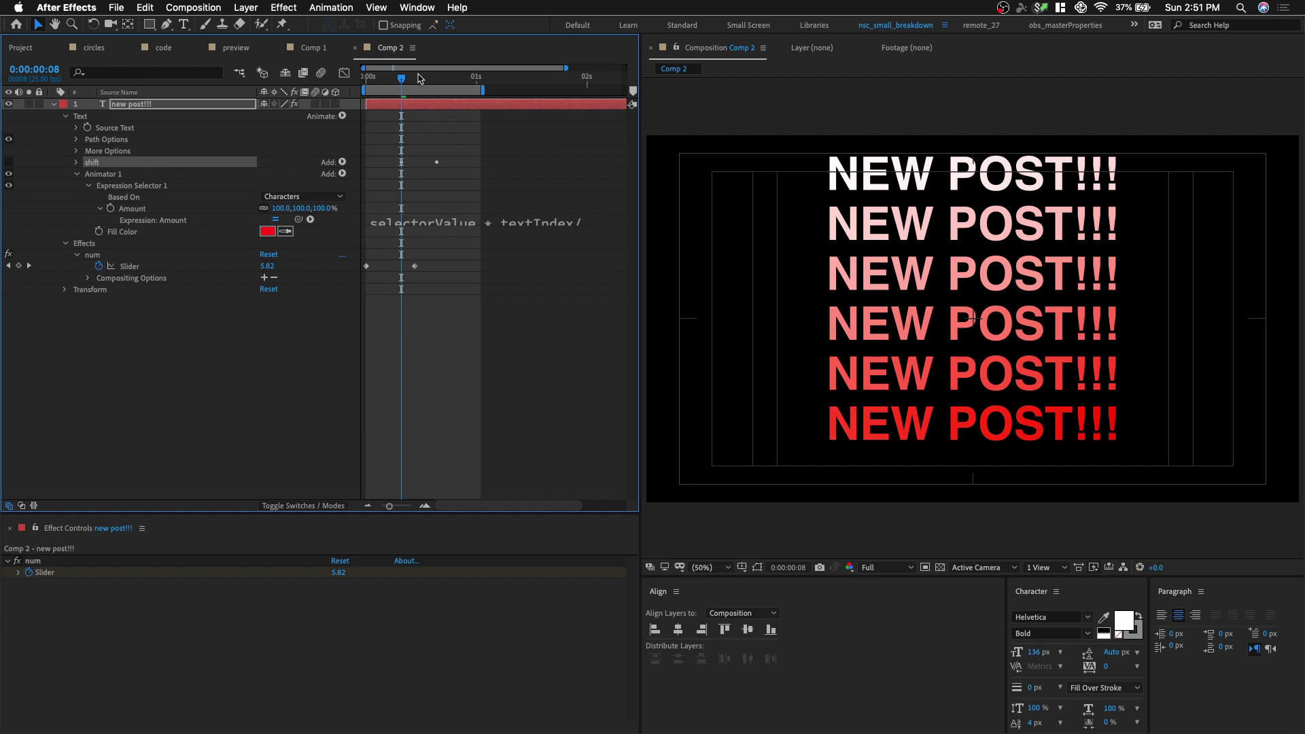
{"action": "left_click_drag", "start_coordinate": [419, 81], "coordinate": [427, 81]}
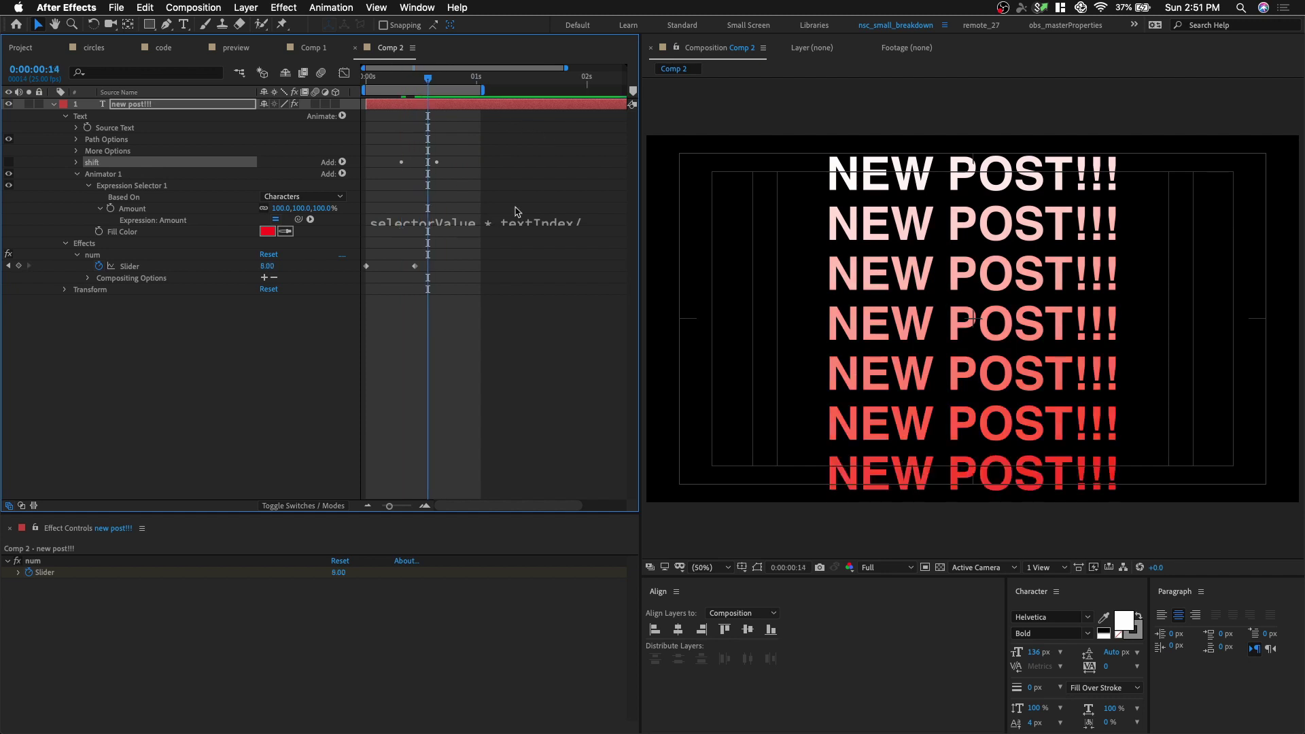
- Rewrite the Amount expression as if(textIndex%2){100} else {-100} and widen the Timeline panel
{"action": "left_click", "coordinate": [416, 220]}
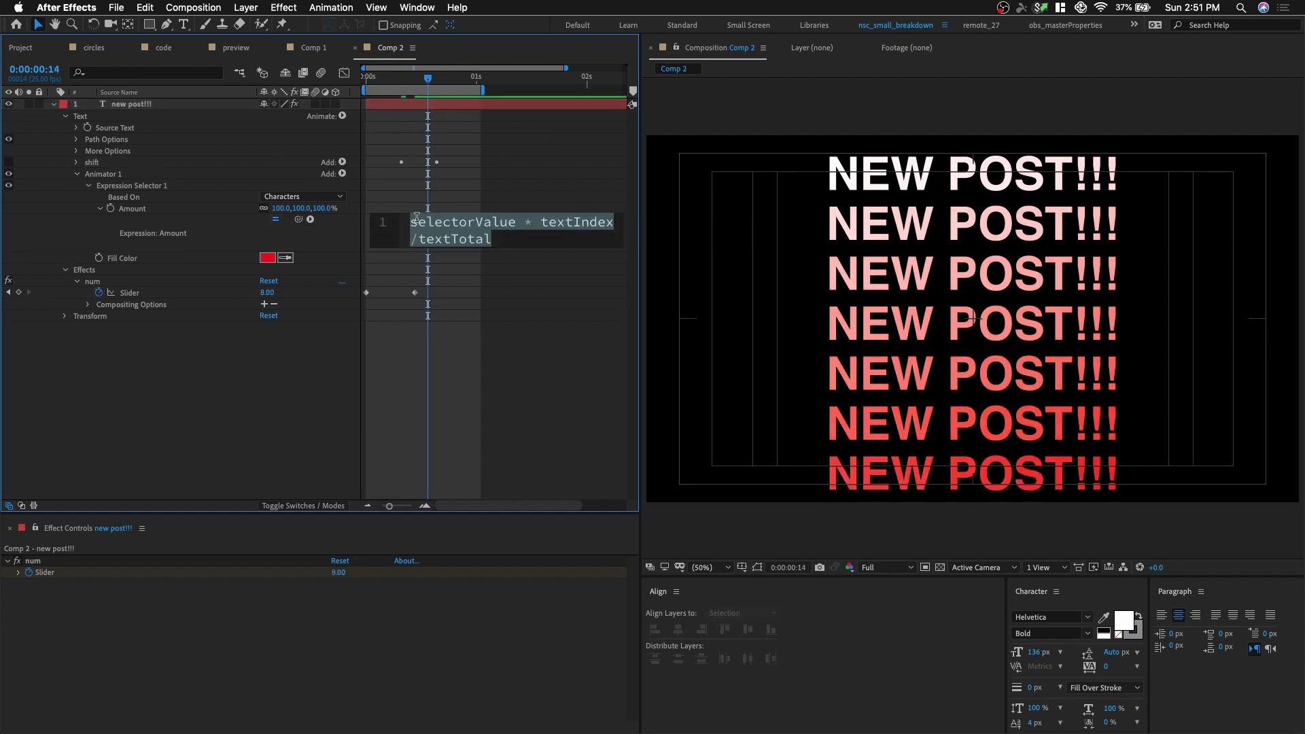
{"action": "type", "text": "if"}
{"action": "type", "text": "(text"}
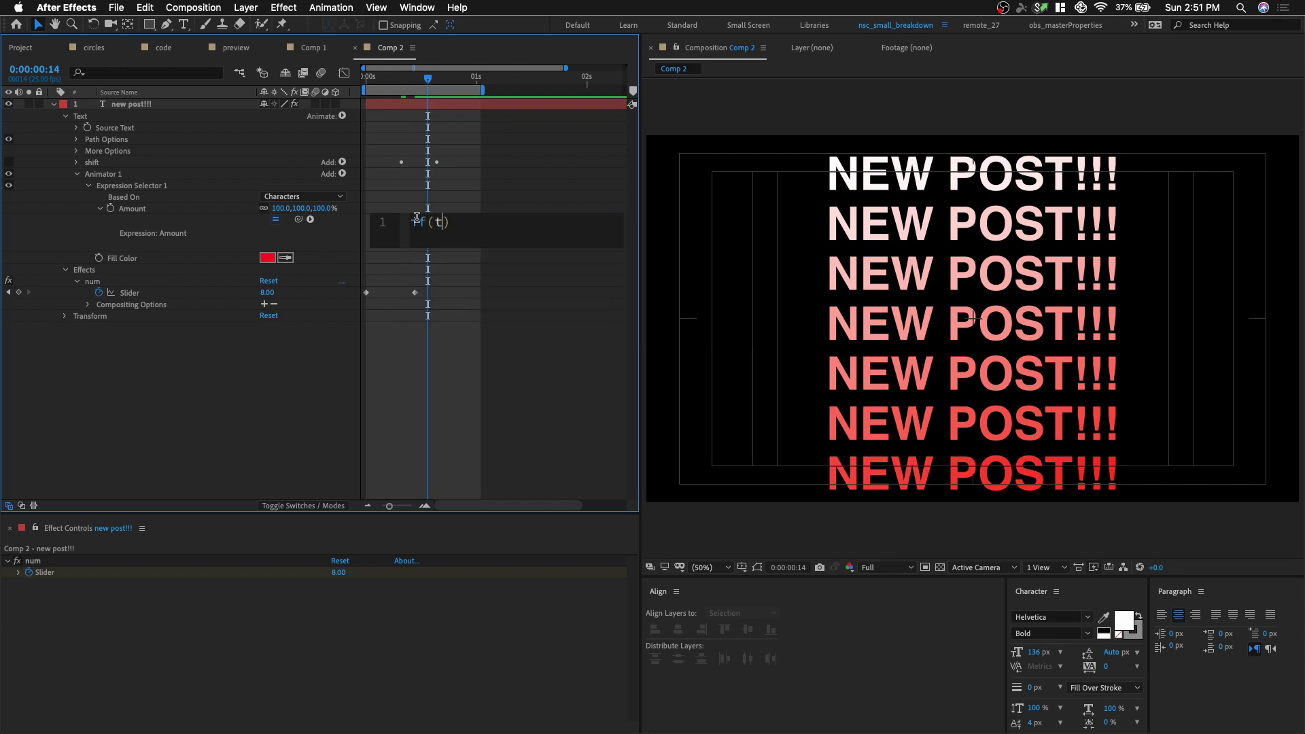
{"action": "type", "text": "Index%2"}
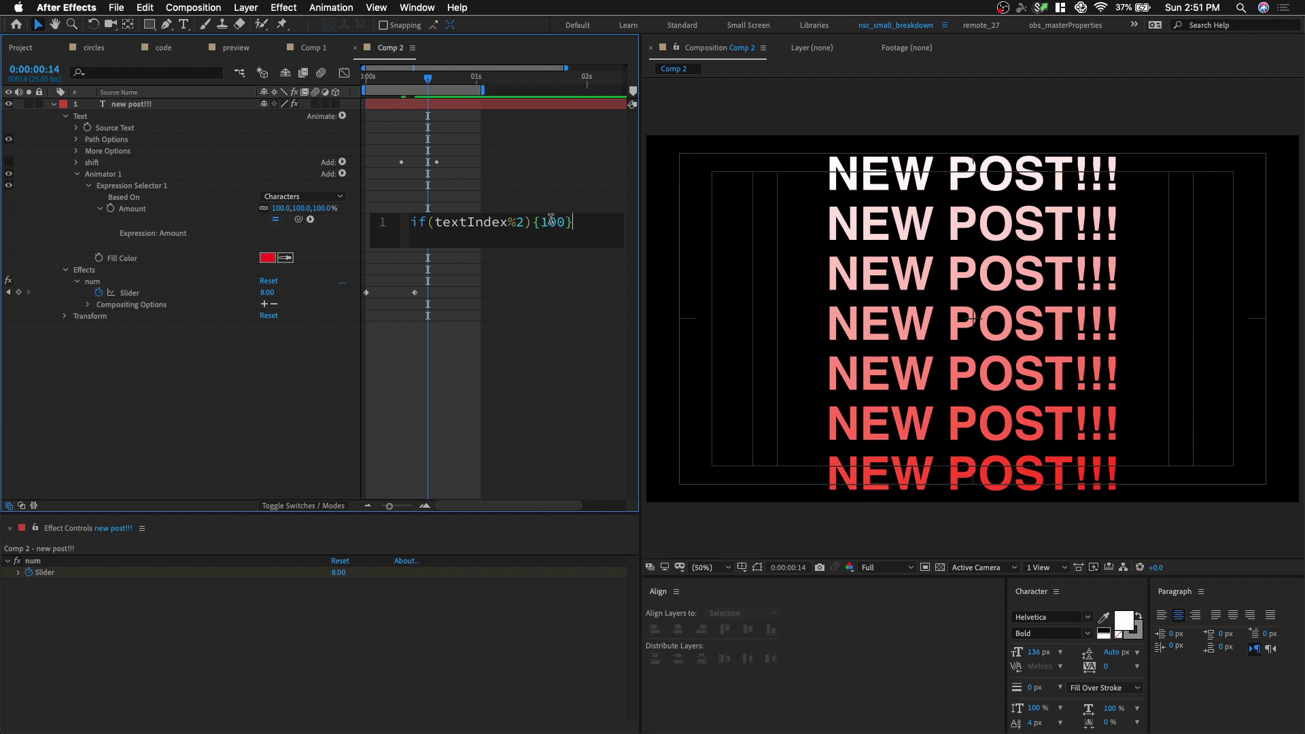
{"action": "type", "text": "else"}
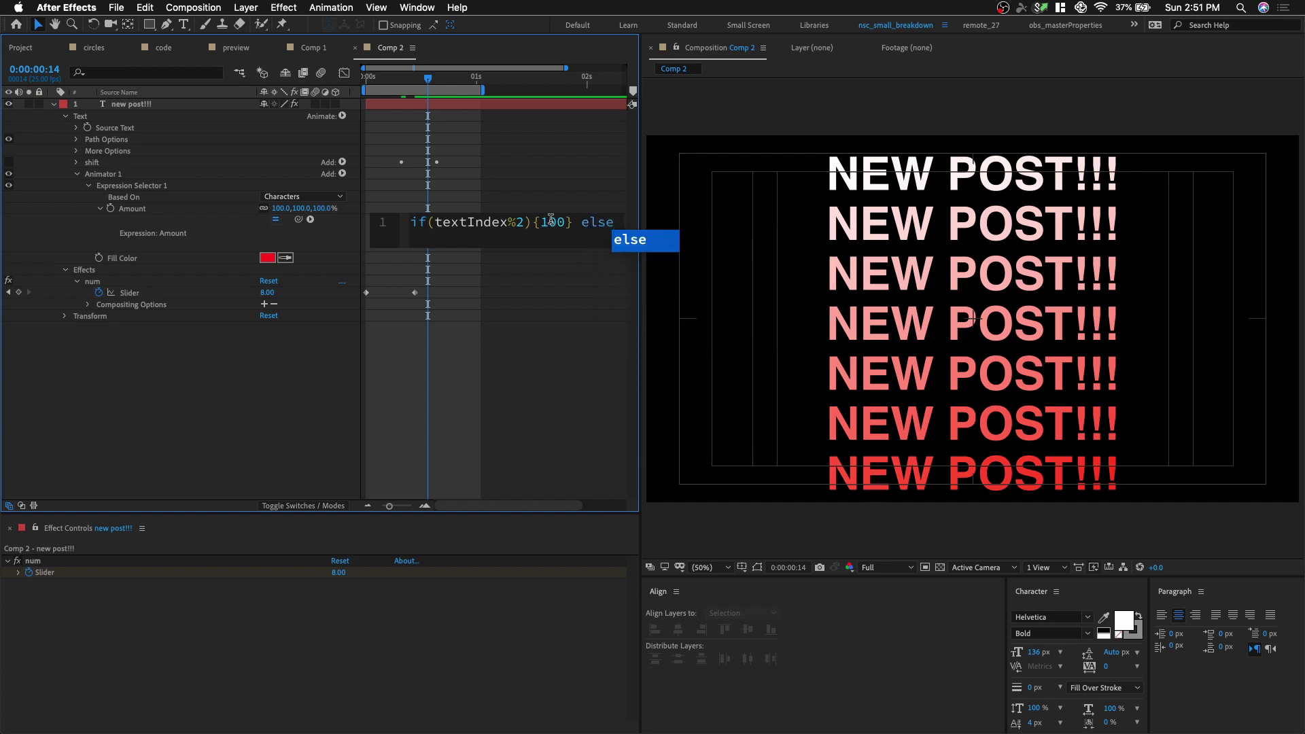
{"action": "type", "text": " {-100}"}
{"action": "left_click", "coordinate": [500, 341]}
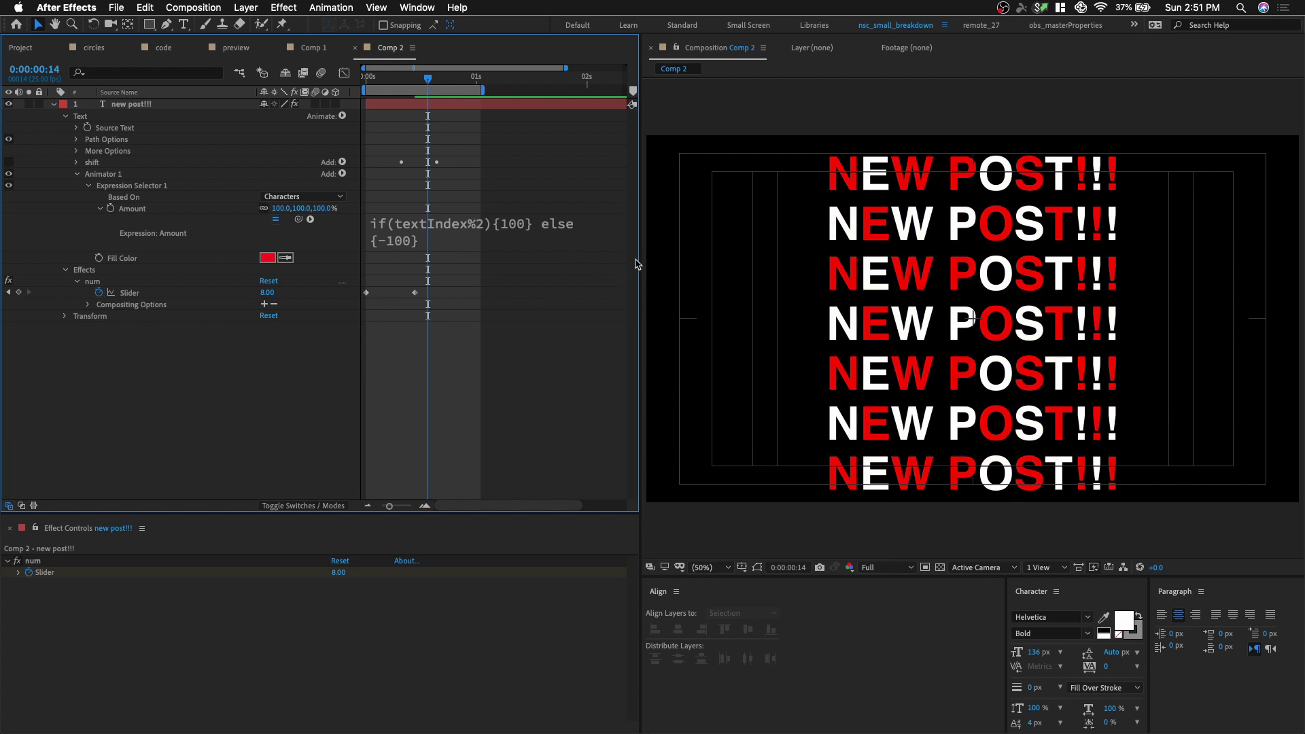
{"action": "left_click_drag", "start_coordinate": [638, 261], "coordinate": [670, 260]}
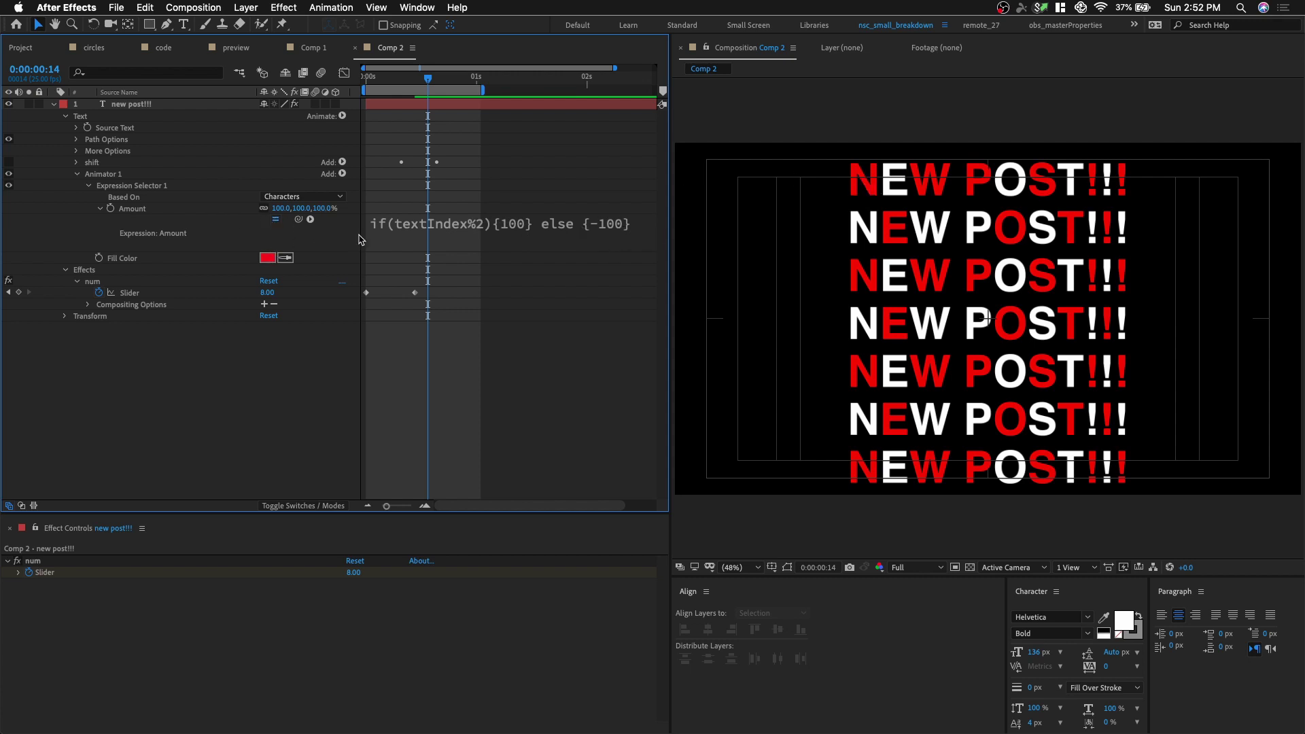
- Swap the expression's values to if(textIndex%2){-100} else {100}
{"action": "left_click", "coordinate": [537, 215]}
{"action": "left_click", "coordinate": [554, 220]}
{"action": "double_click", "coordinate": [555, 221]}
{"action": "key", "text": "Left"}
{"action": "type", "text": "-"}
{"action": "key", "text": "BackSpace"}
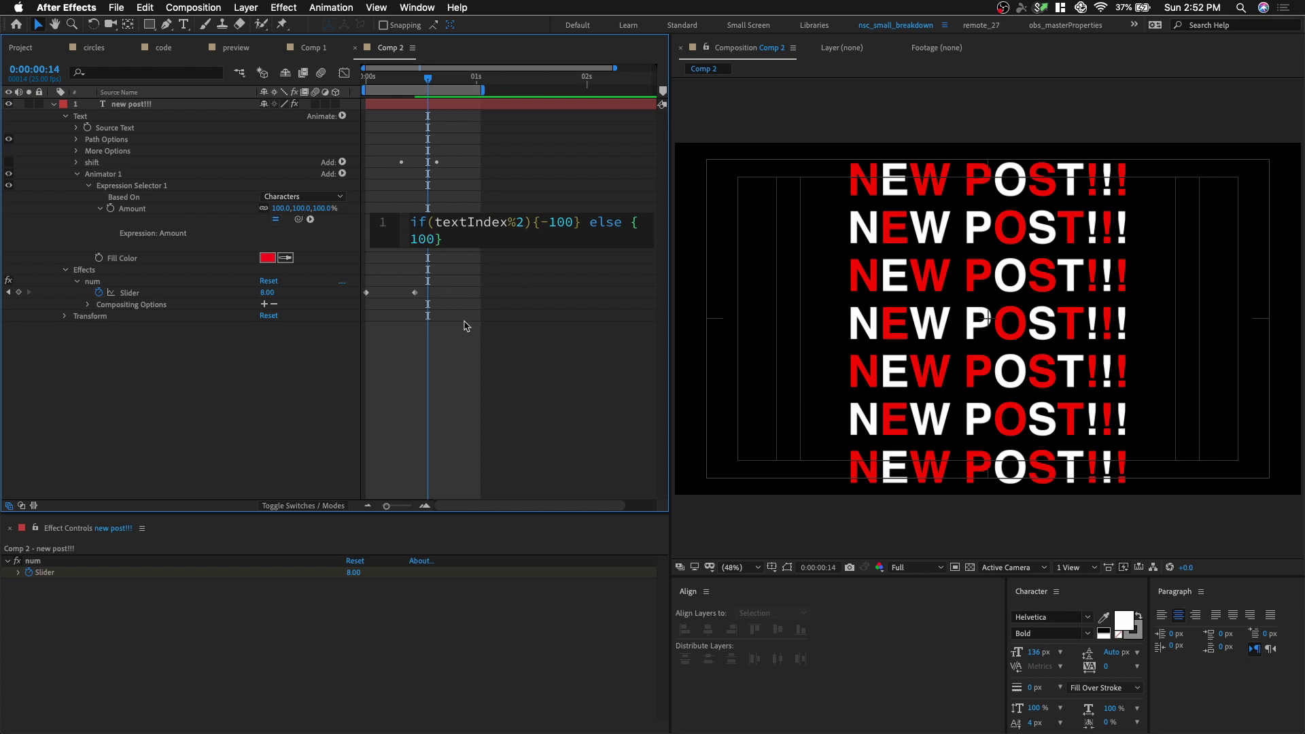
{"action": "left_click", "coordinate": [449, 293]}
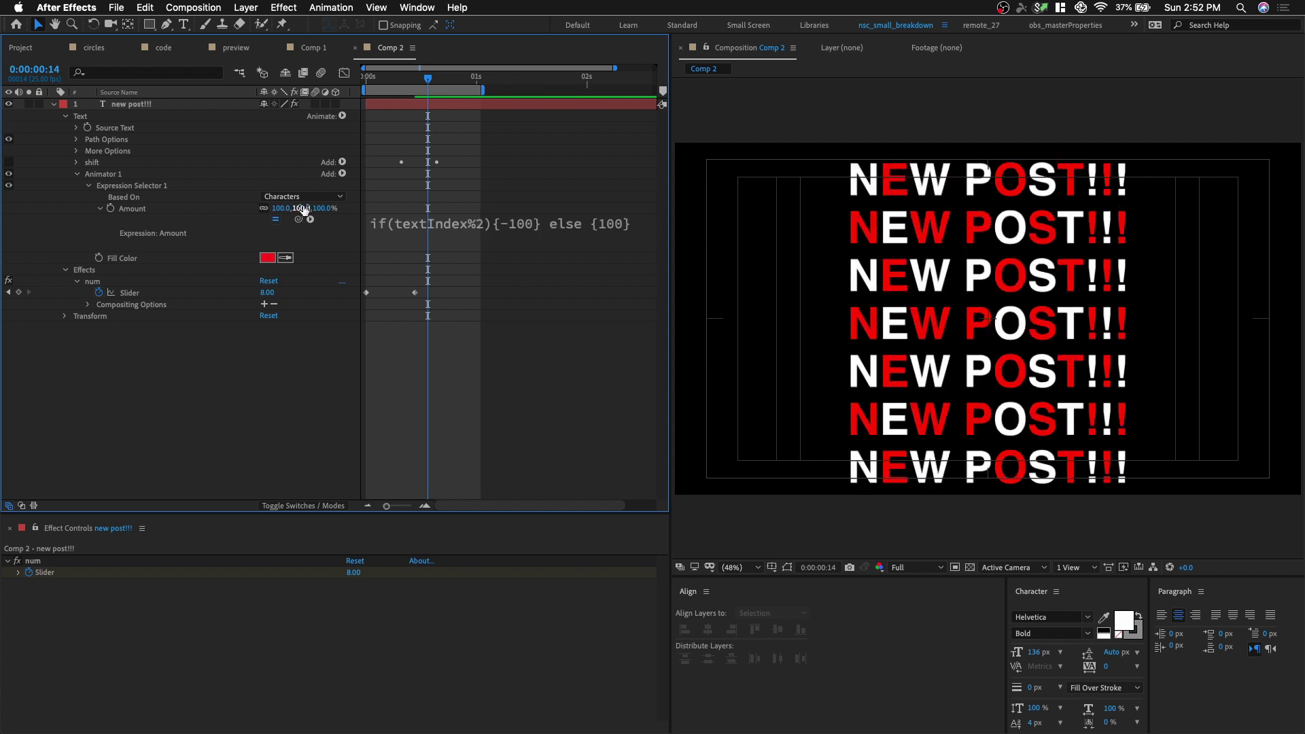
- Set the Expression Selector's Based On to Lines
{"action": "left_click", "coordinate": [304, 196]}
{"action": "left_click", "coordinate": [319, 249]}
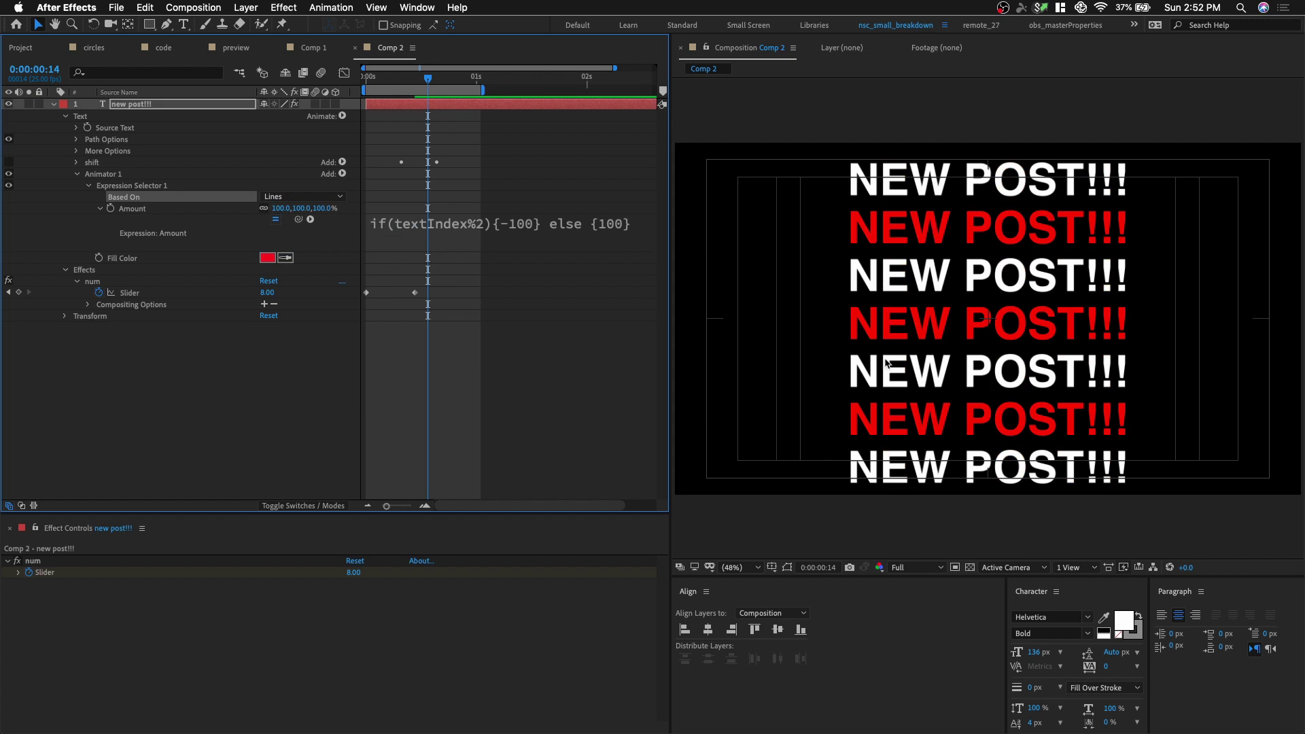
{"action": "left_click", "coordinate": [216, 346]}
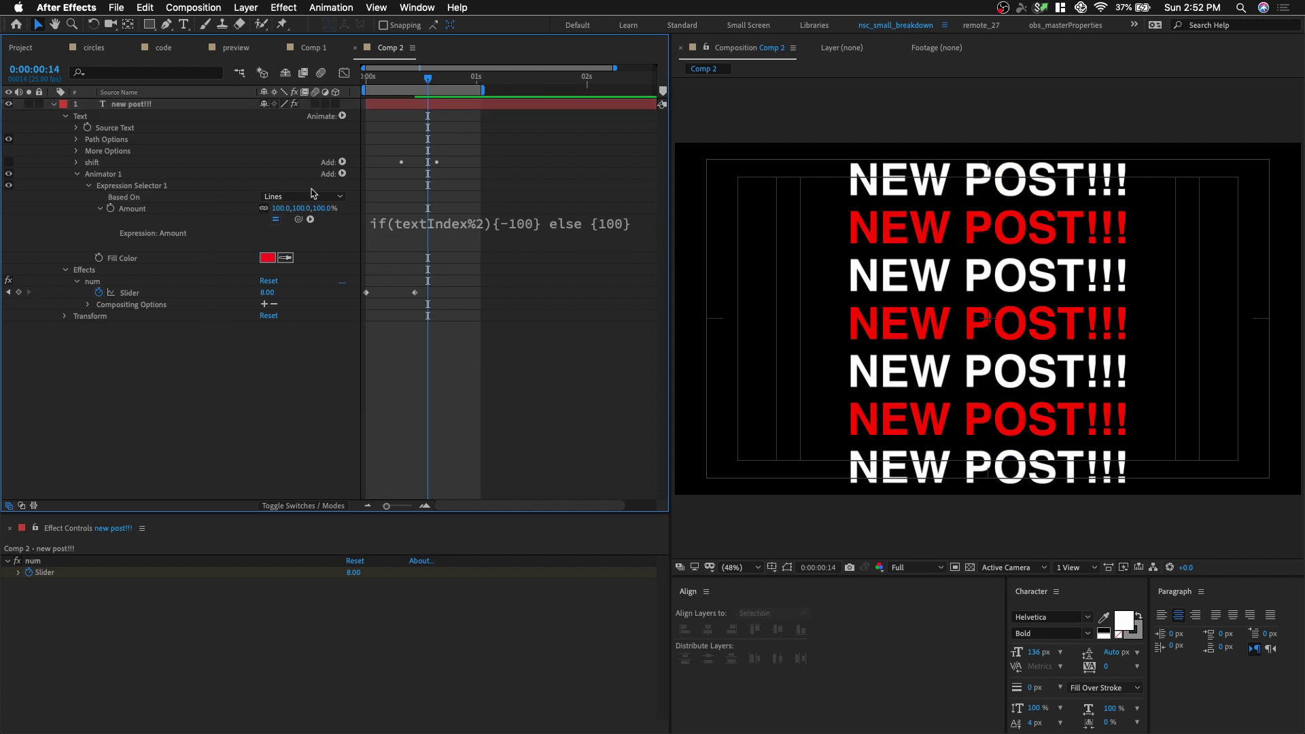
- Add a Position property to Animator 1 and scrub Position X to push red lines right
{"action": "left_click", "coordinate": [342, 173]}
{"action": "mouse_move", "coordinate": [377, 174]}
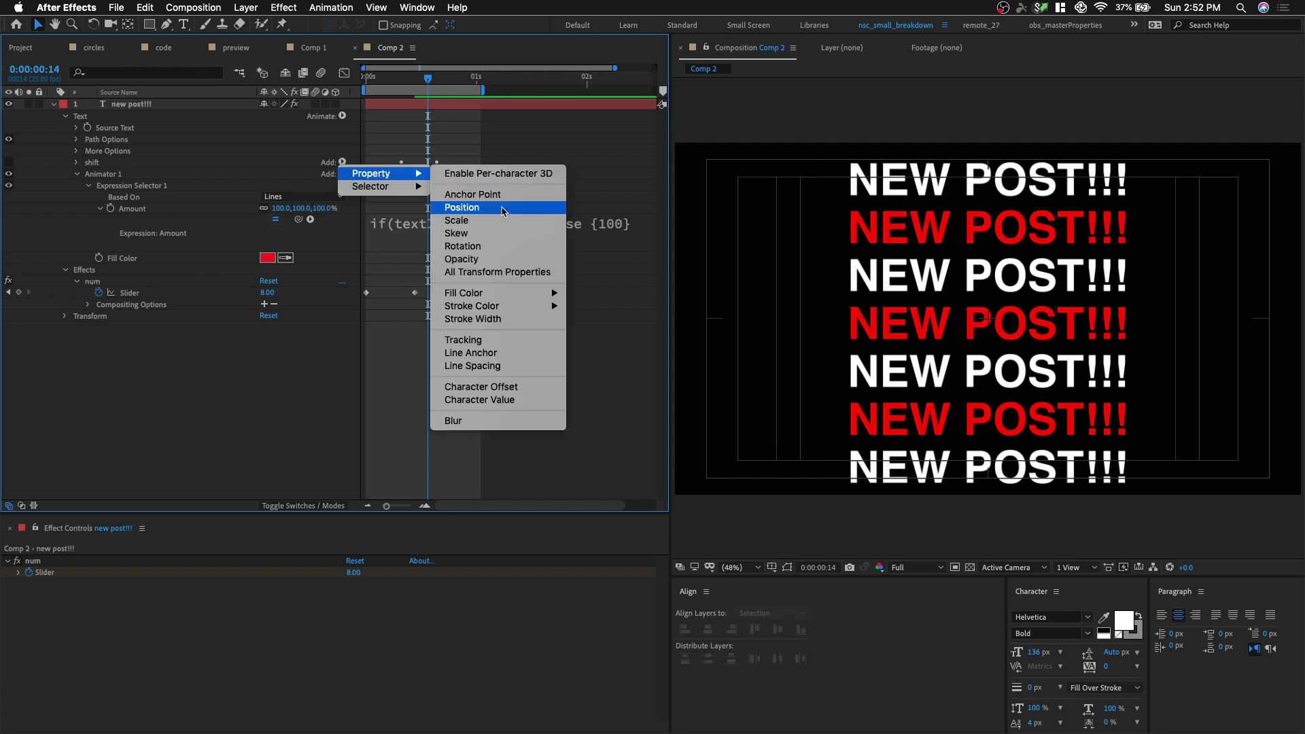
{"action": "left_click", "coordinate": [502, 207]}
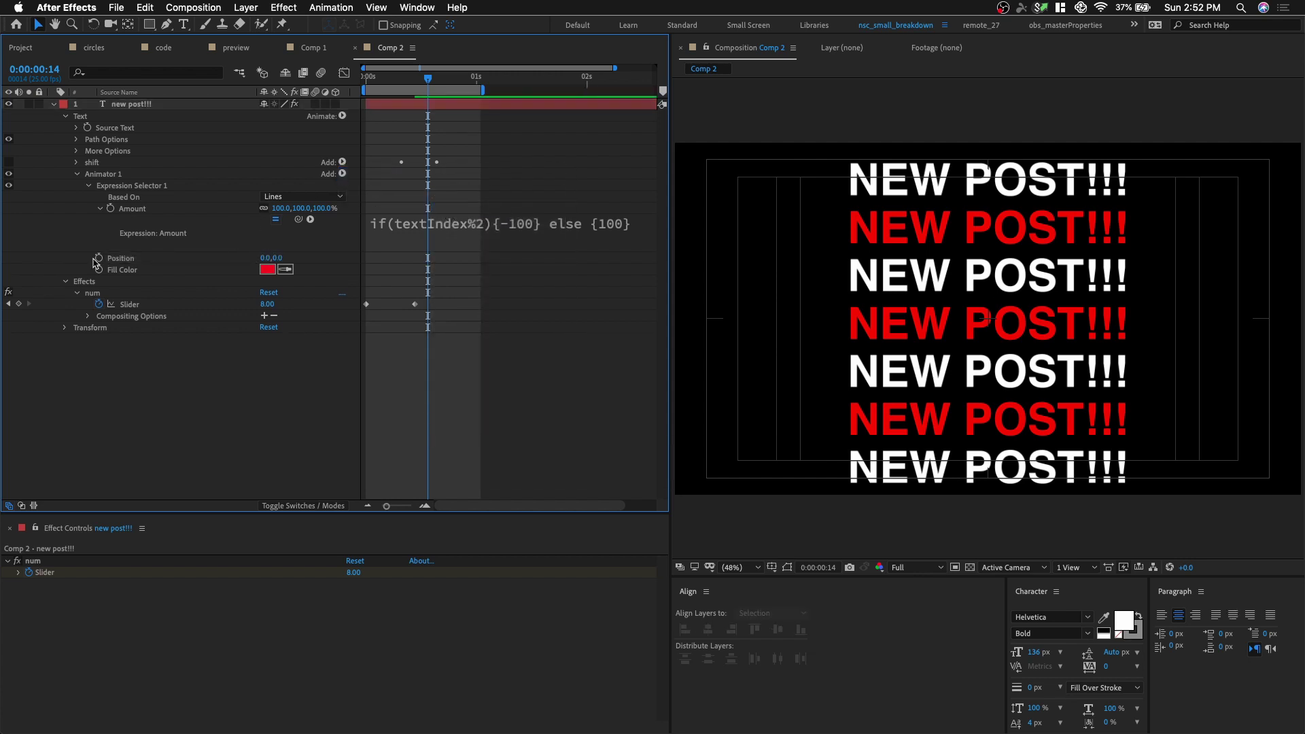
{"action": "left_click_drag", "start_coordinate": [275, 255], "coordinate": [331, 259]}
- Reset the Position offset, add a Position expression, and clear the broken first attempt
{"action": "key", "text": "super+z"}
{"action": "left_click", "coordinate": [99, 258], "text": "alt"}
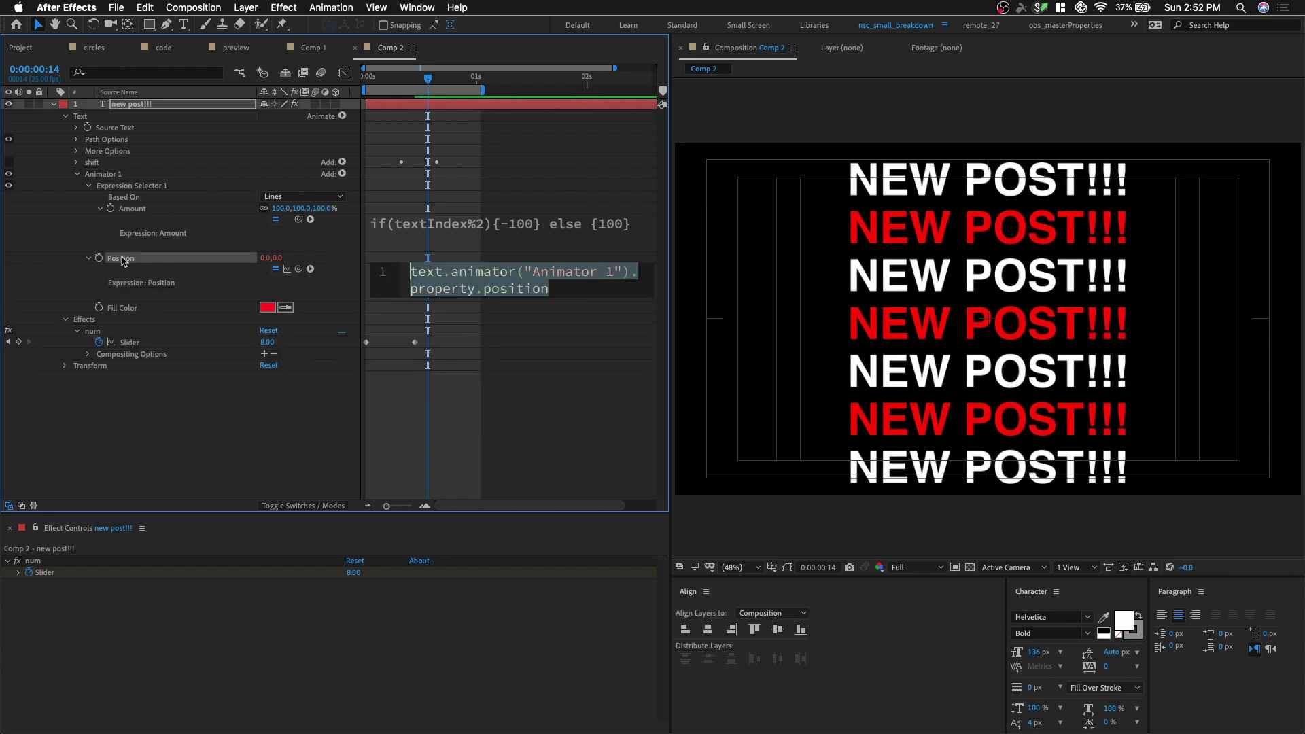
{"action": "type", "text": "time"}
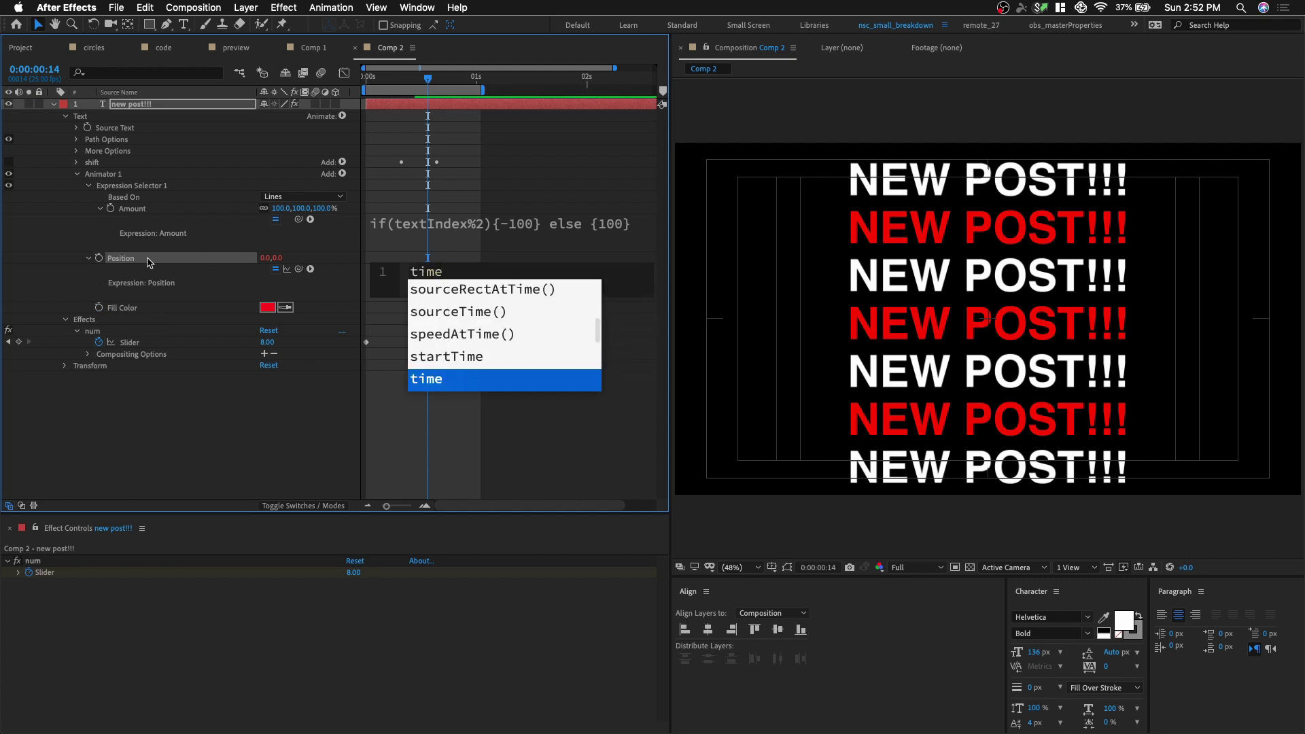
{"action": "type", "text": "*50"}
{"action": "left_click", "coordinate": [210, 435]}
{"action": "key", "text": "space"}
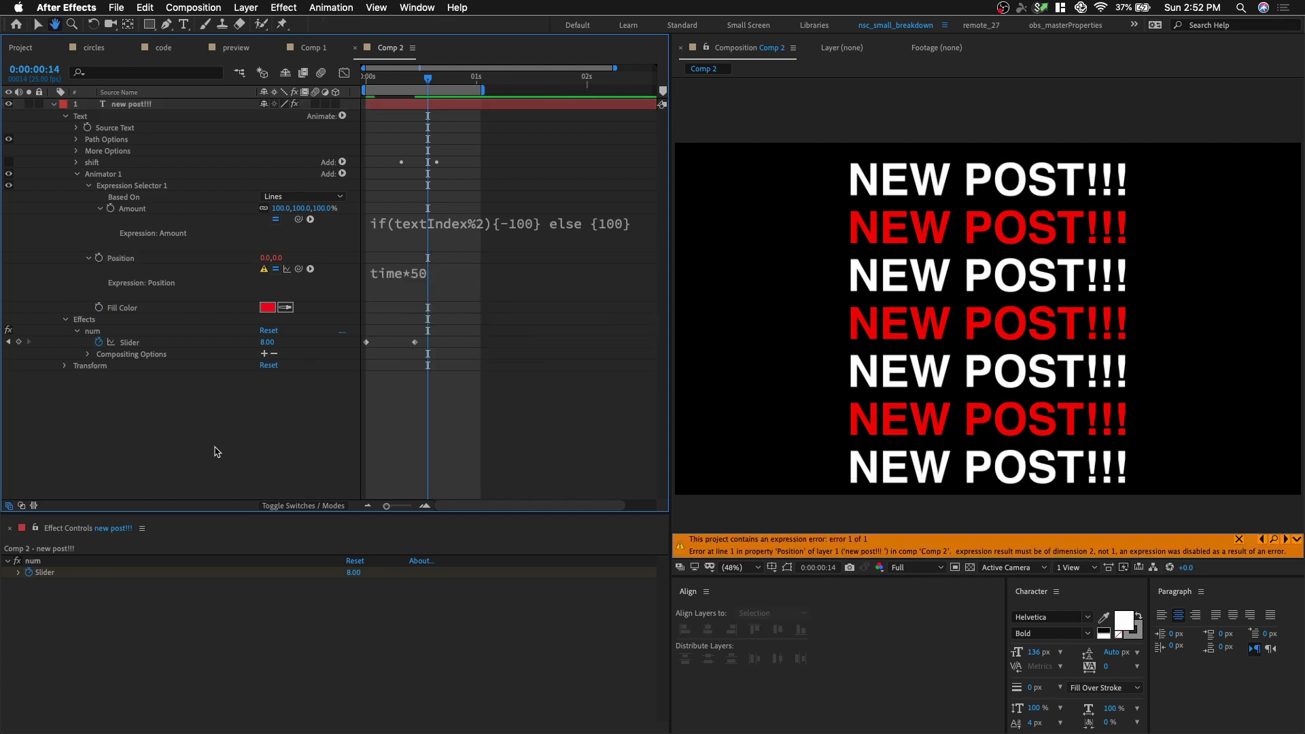
{"action": "left_click_drag", "start_coordinate": [484, 272], "coordinate": [399, 273]}
{"action": "key", "text": "BackSpace"}
{"action": "type", "text": "val"}
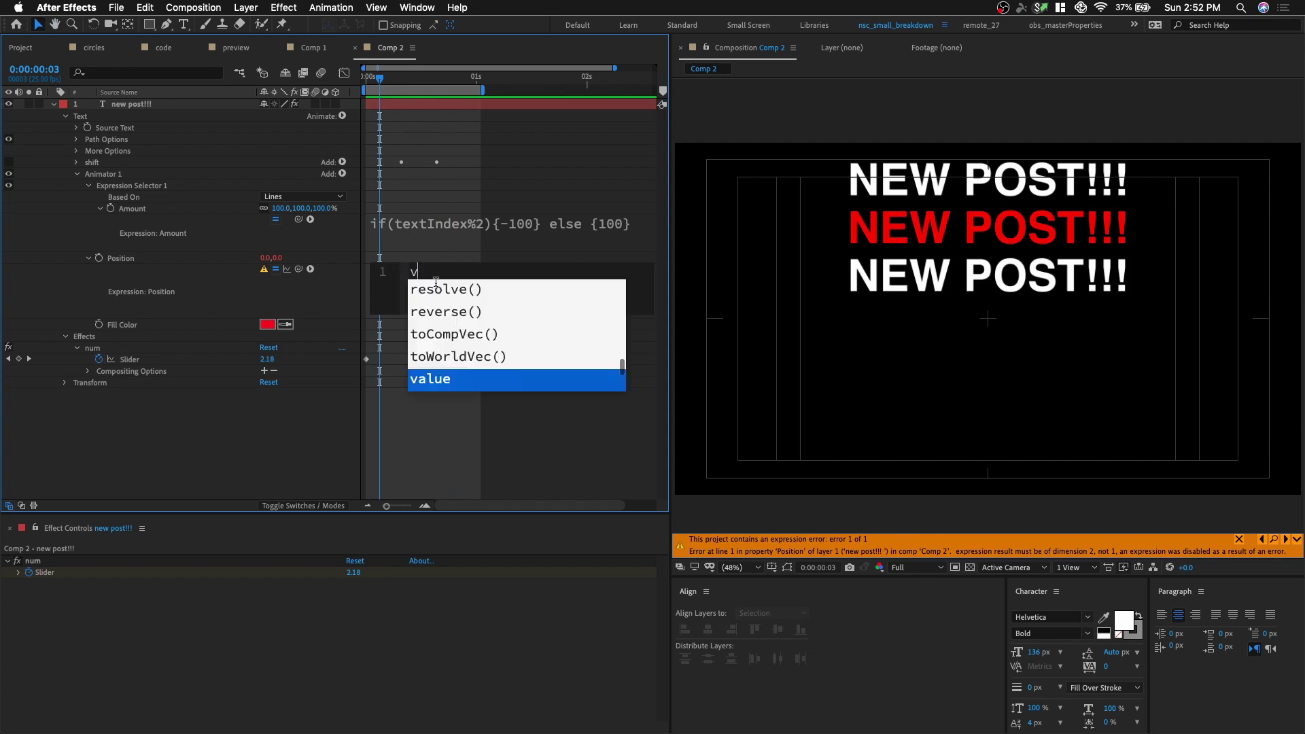
{"action": "key", "text": "BackSpace"}
{"action": "key", "text": "BackSpace"}
{"action": "key", "text": "BackSpace"}
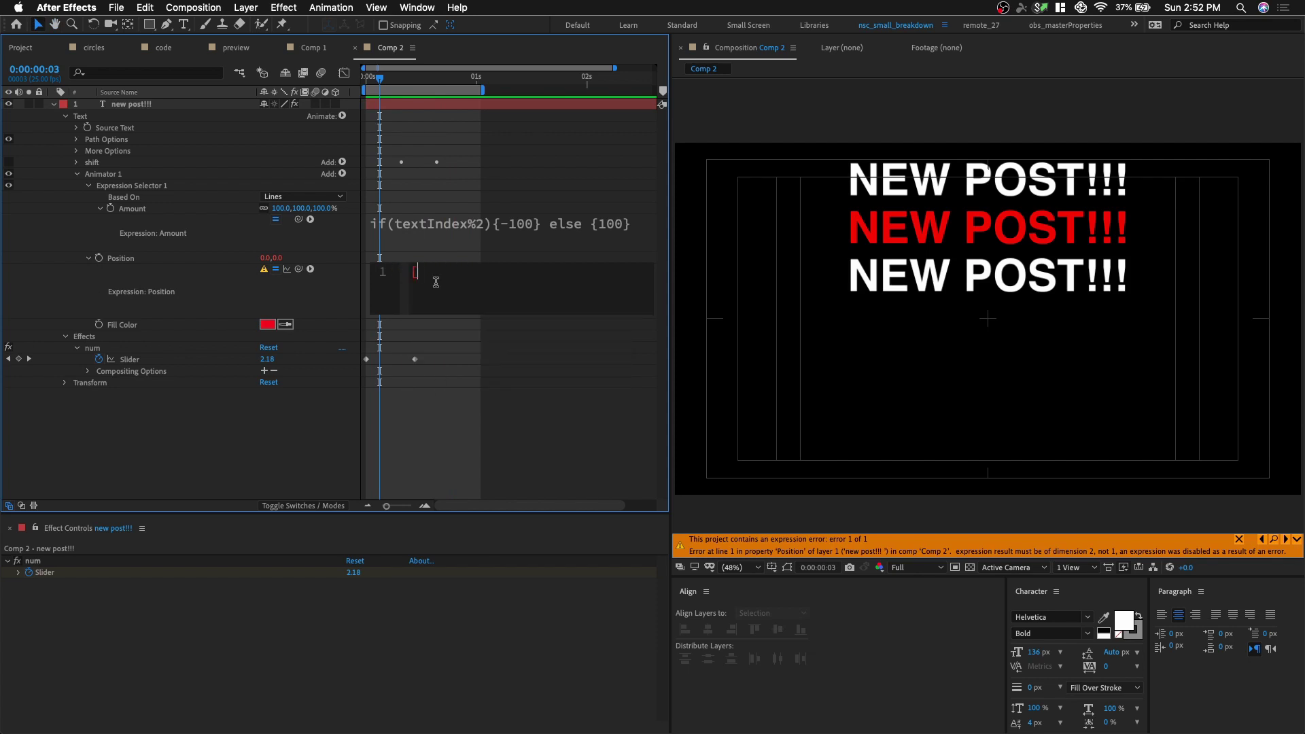
- Enter [time*50,0] as the Position expression and preview the sliding lines
{"action": "type", "text": "[time*50,0"}
{"action": "left_click", "coordinate": [475, 410]}
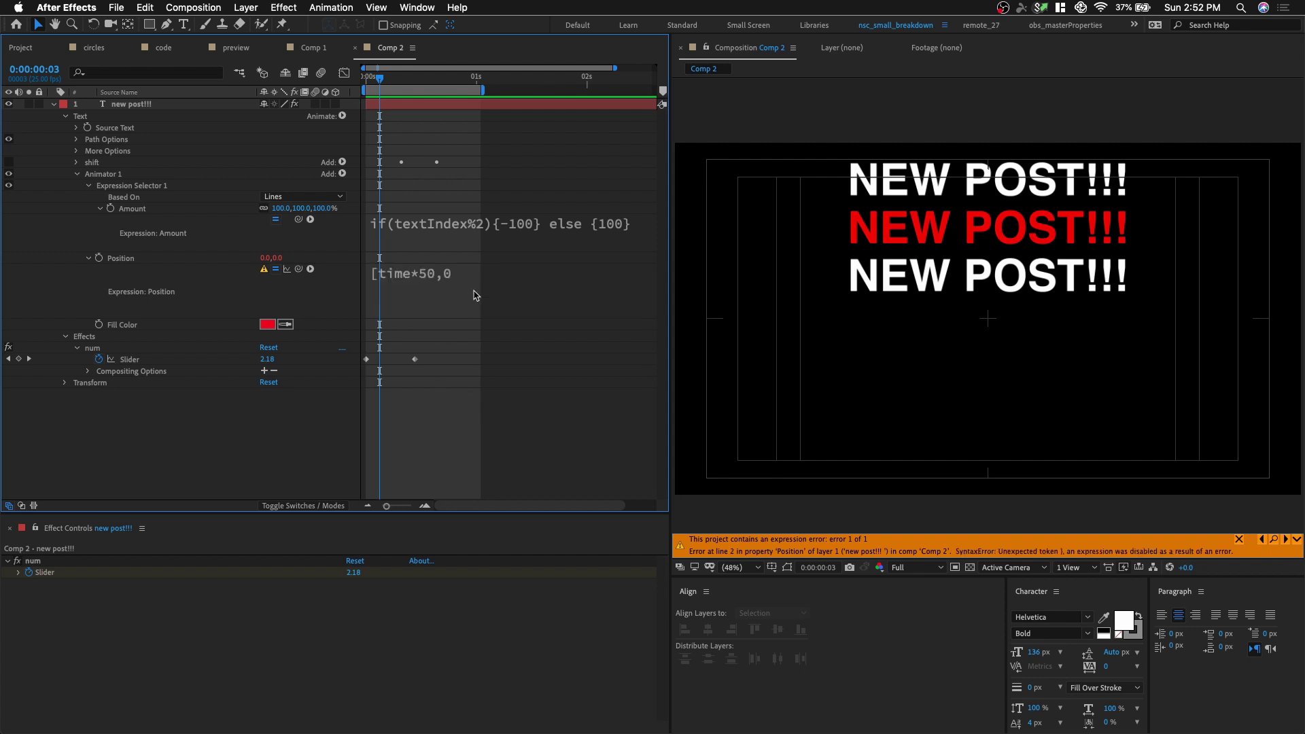
{"action": "left_click", "coordinate": [532, 277]}
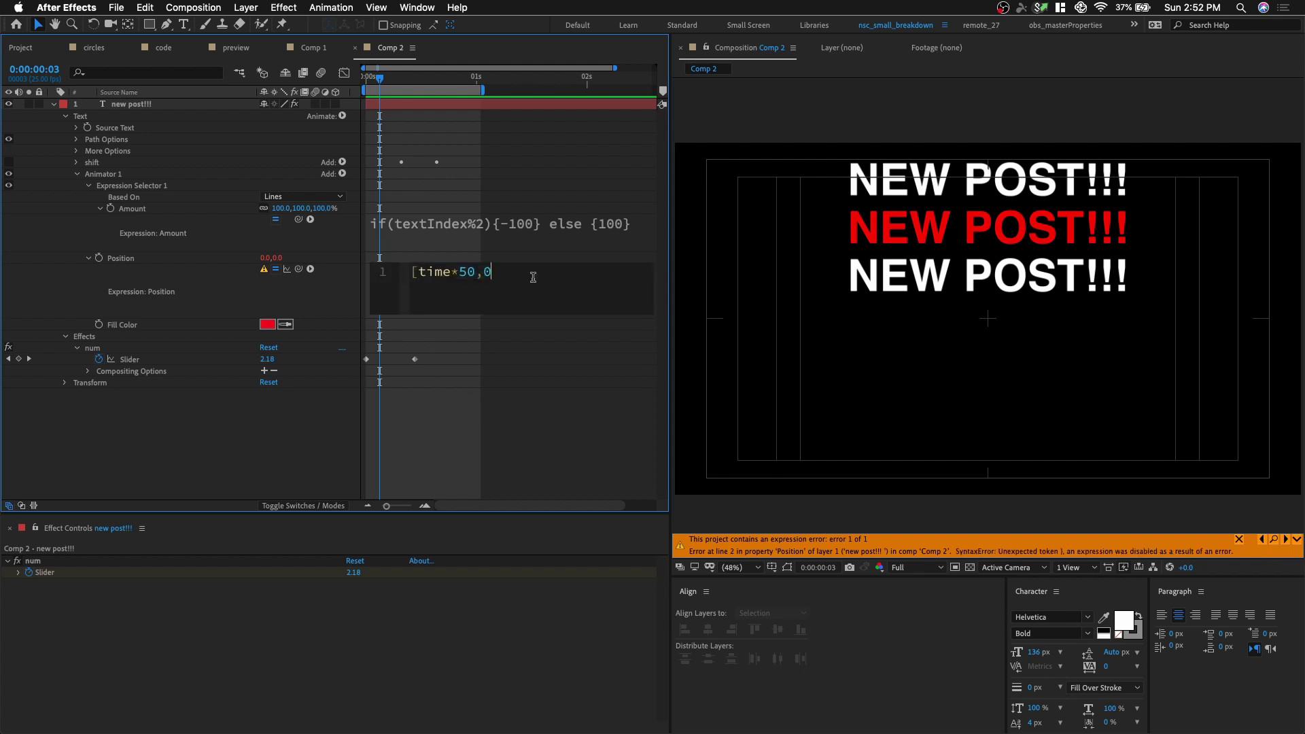
{"action": "type", "text": "]"}
{"action": "left_click", "coordinate": [525, 402]}
{"action": "key", "text": "space"}
{"action": "left_click", "coordinate": [78, 562]}
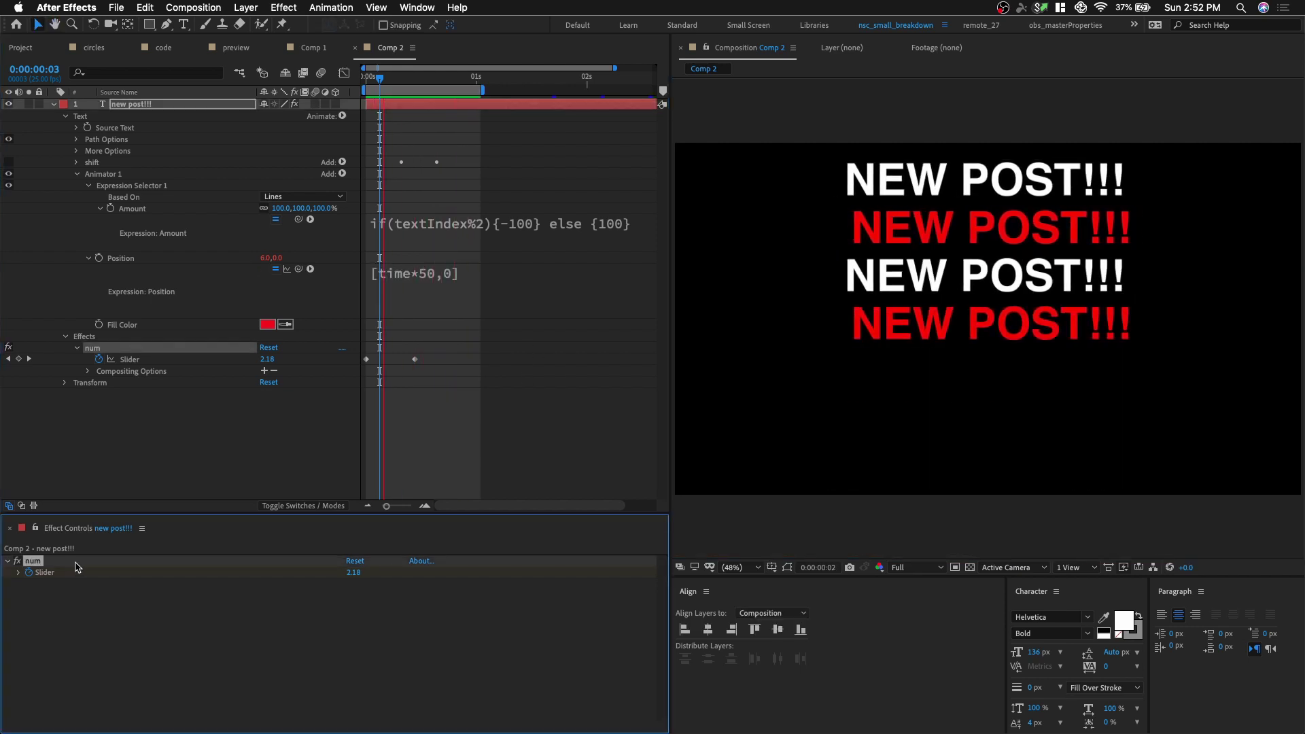
- Add a Slider Control effect to the layer and rename it vel
{"action": "left_click", "coordinate": [296, 6]}
{"action": "scroll", "coordinate": [367, 420], "scroll_direction": "down", "scroll_amount": 3}
{"action": "mouse_move", "coordinate": [367, 355]}
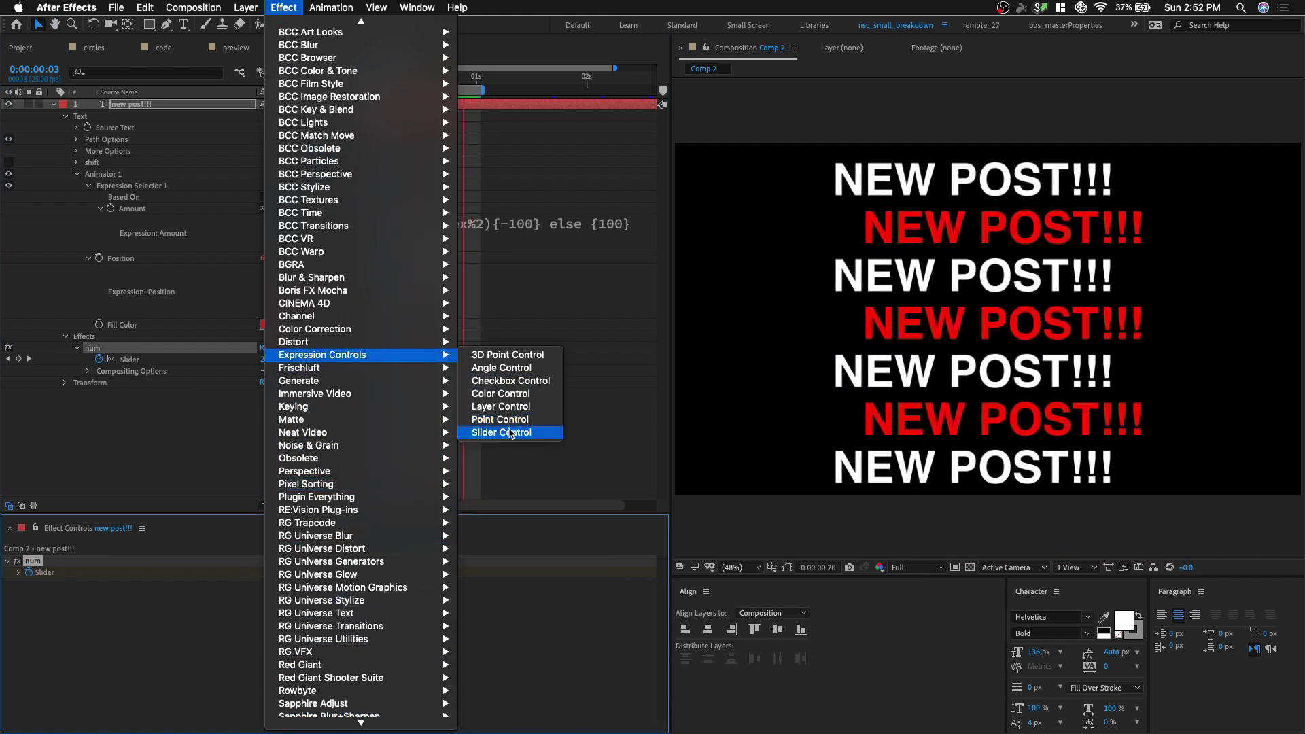
{"action": "left_click", "coordinate": [501, 433]}
{"action": "key", "text": "Return"}
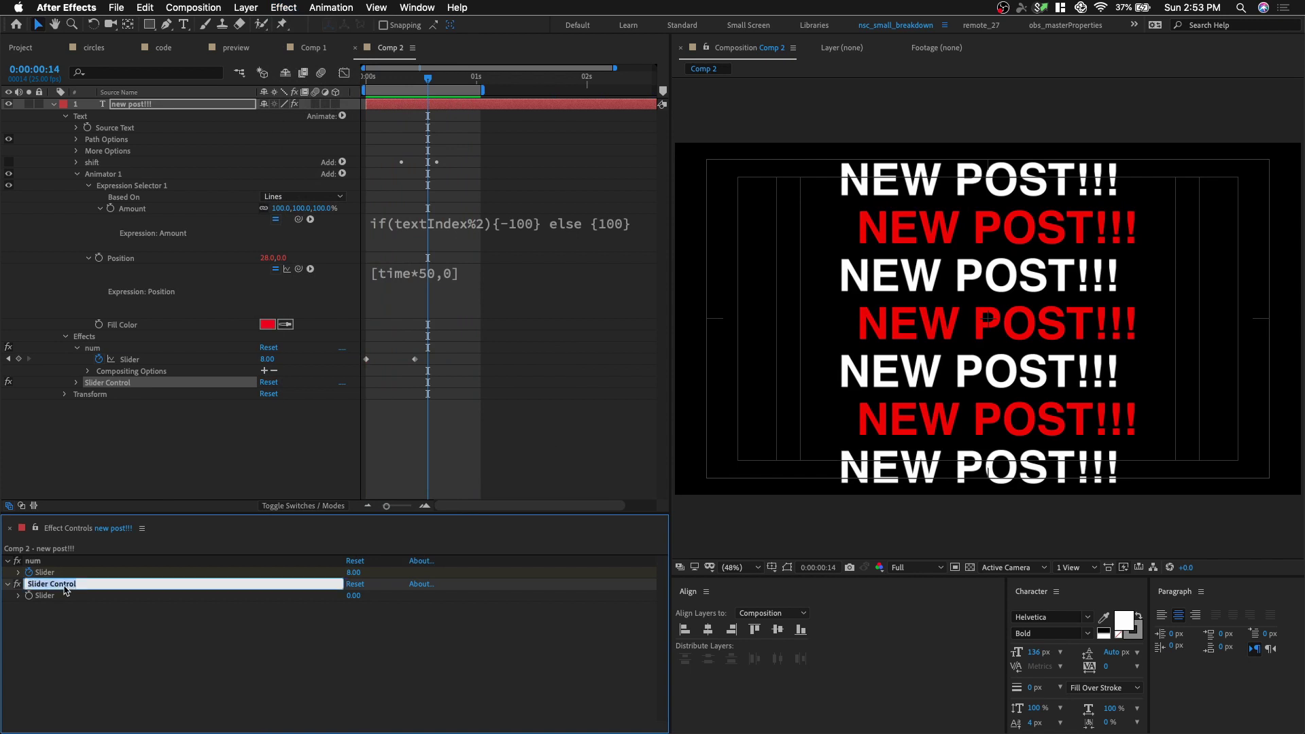
{"action": "type", "text": "vel"}
{"action": "key", "text": "Return"}
- Link the expression's 50 multiplier to the vel Slider, set it to 85, and return to frame 0
{"action": "left_click", "coordinate": [462, 273]}
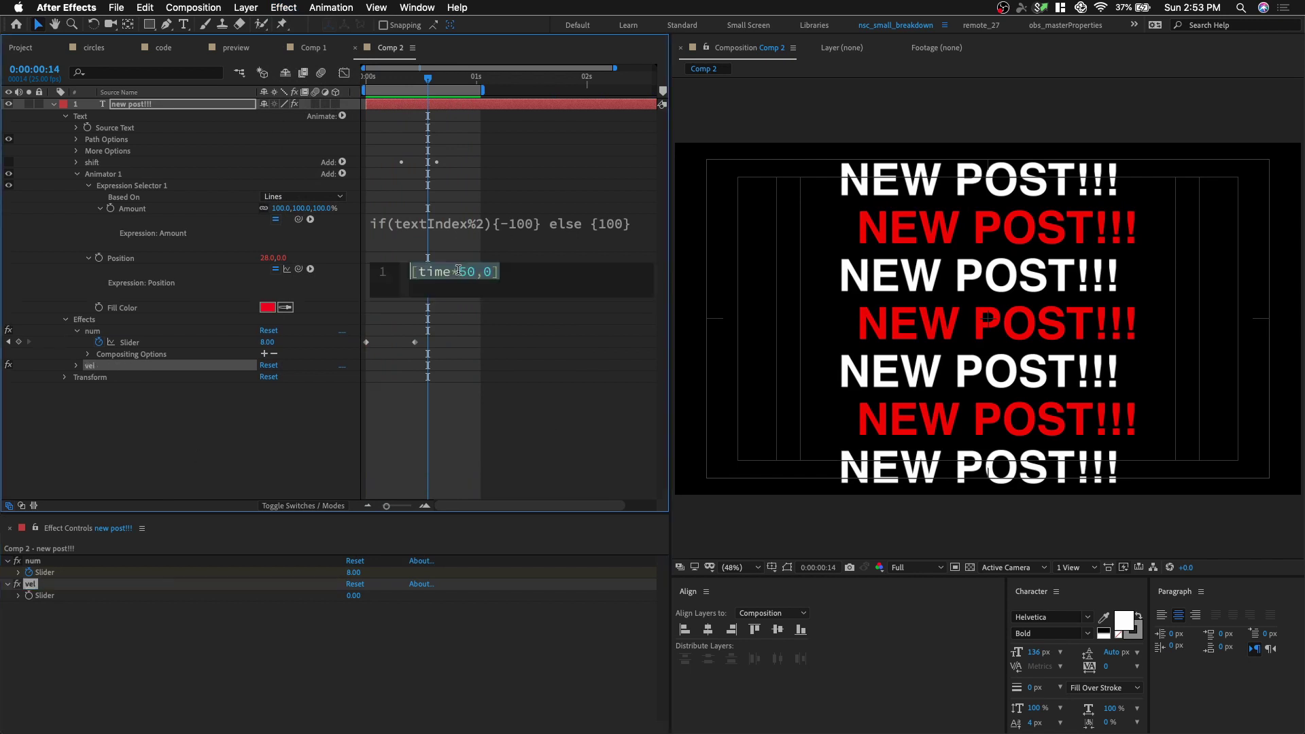
{"action": "left_click", "coordinate": [475, 273]}
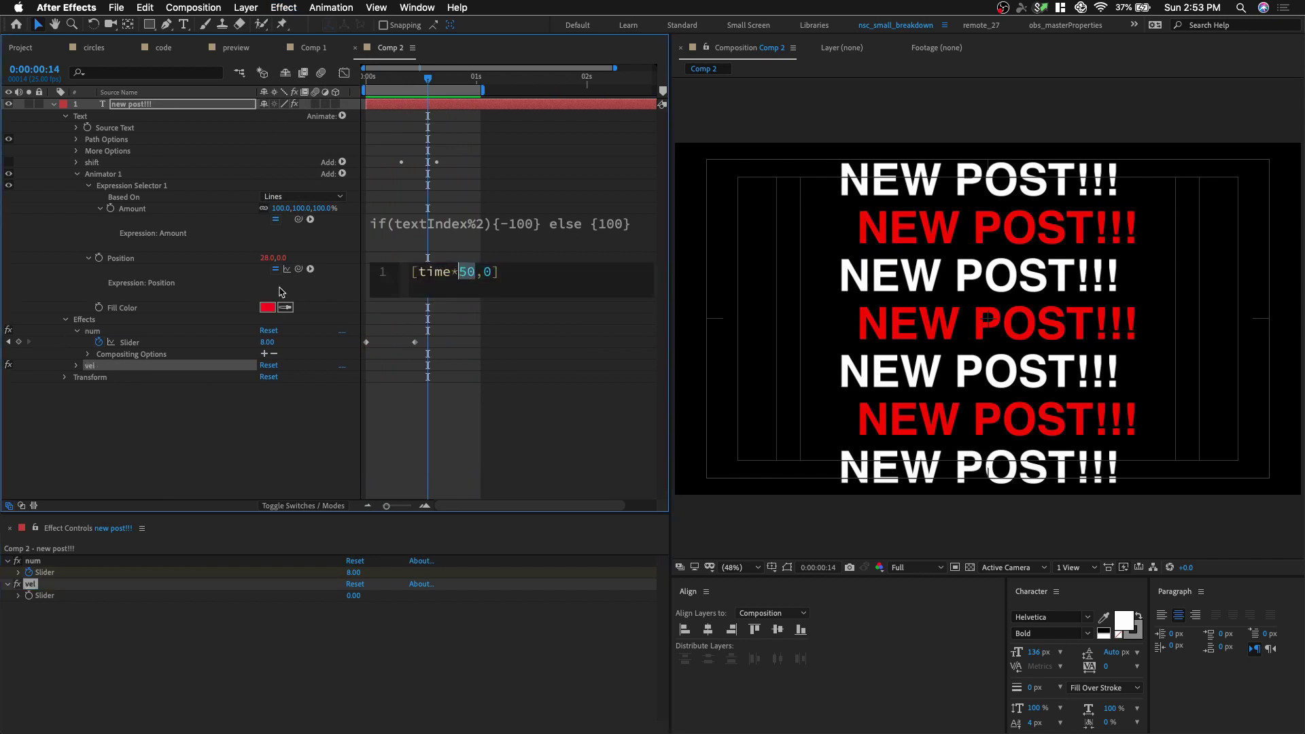
{"action": "left_click_drag", "start_coordinate": [299, 269], "coordinate": [60, 596]}
{"action": "left_click", "coordinate": [107, 647]}
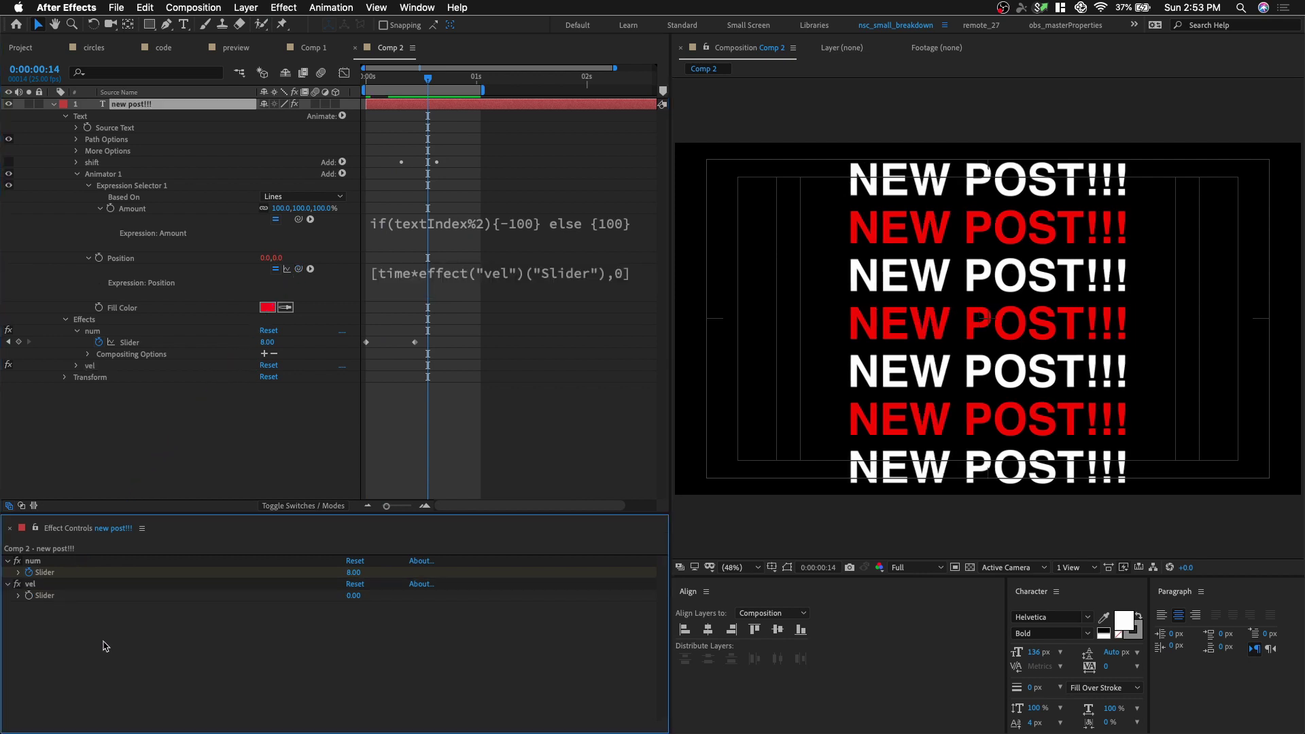
{"action": "left_click_drag", "start_coordinate": [353, 595], "coordinate": [409, 599]}
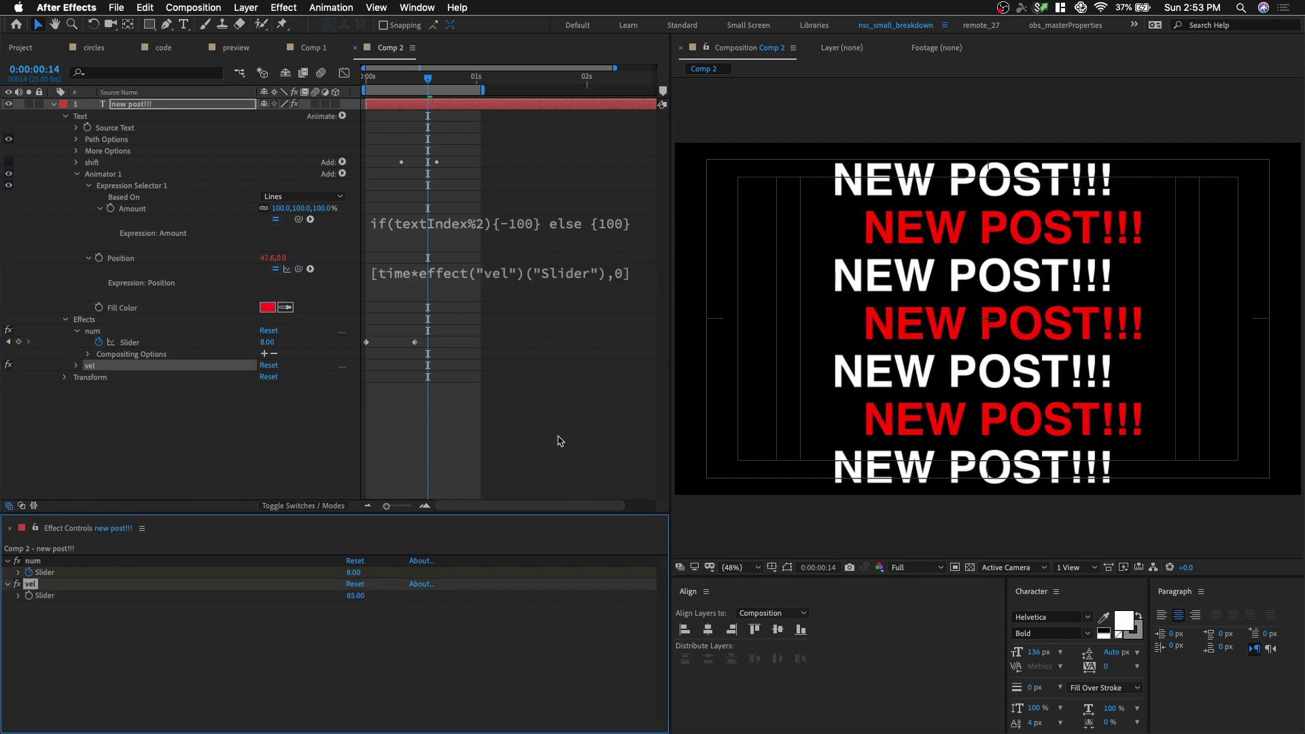
{"action": "left_click", "coordinate": [362, 81]}
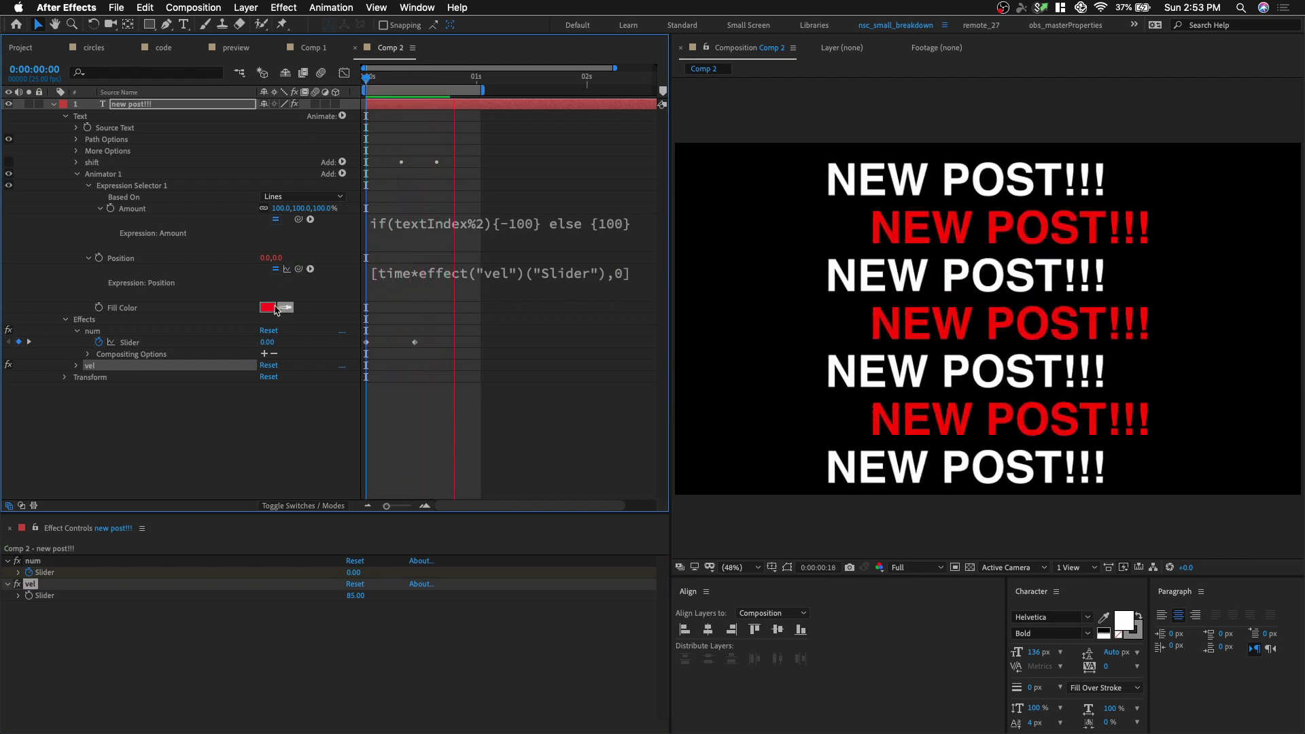
- Change Animator 1's Fill Color from red to purple #4628F9
{"action": "left_click", "coordinate": [268, 307]}
{"action": "left_click", "coordinate": [202, 163]}
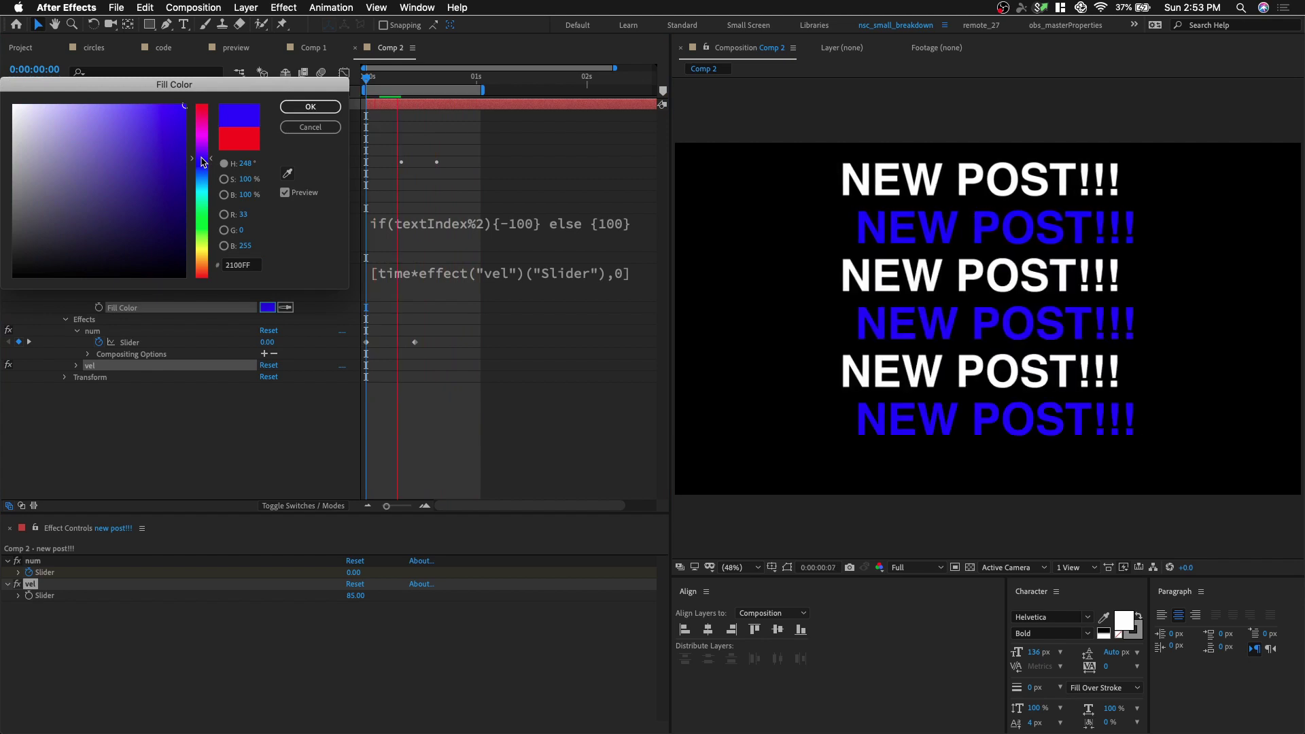
{"action": "left_click_drag", "start_coordinate": [202, 163], "coordinate": [202, 160]}
{"action": "left_click", "coordinate": [158, 109]}
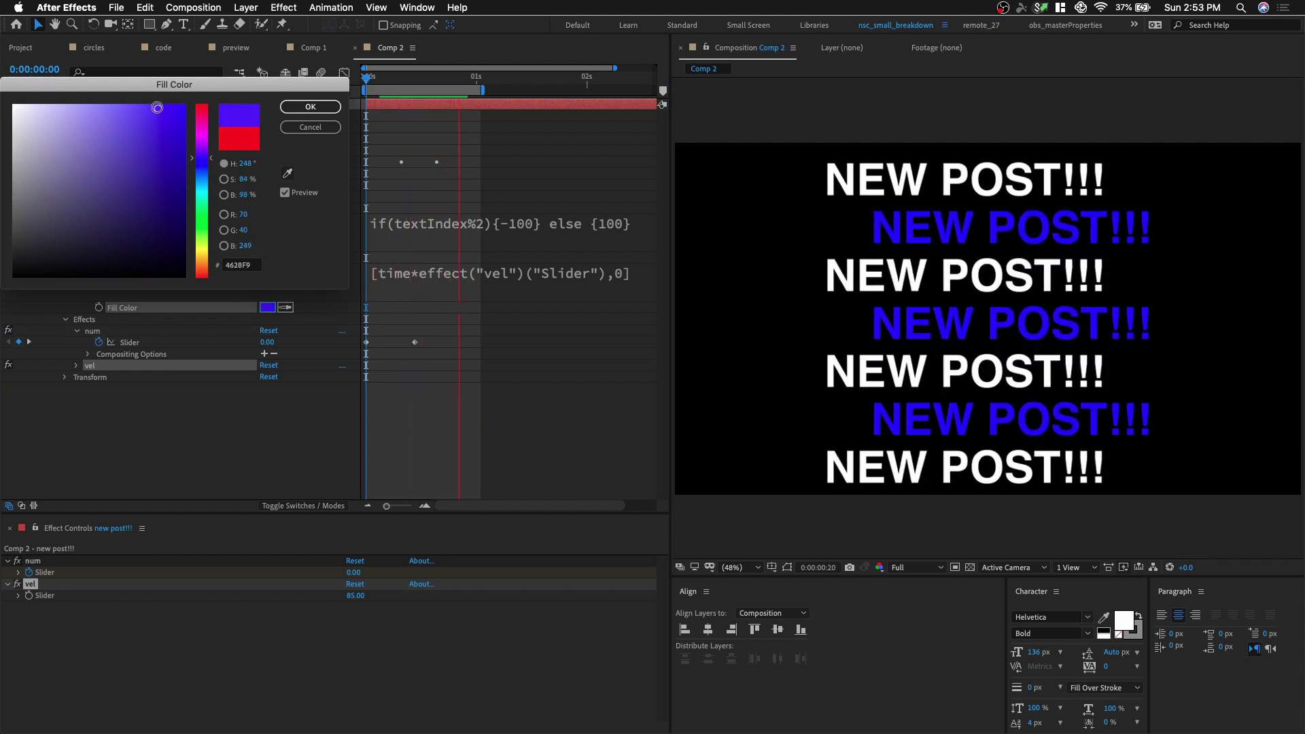
{"action": "left_click", "coordinate": [311, 107]}
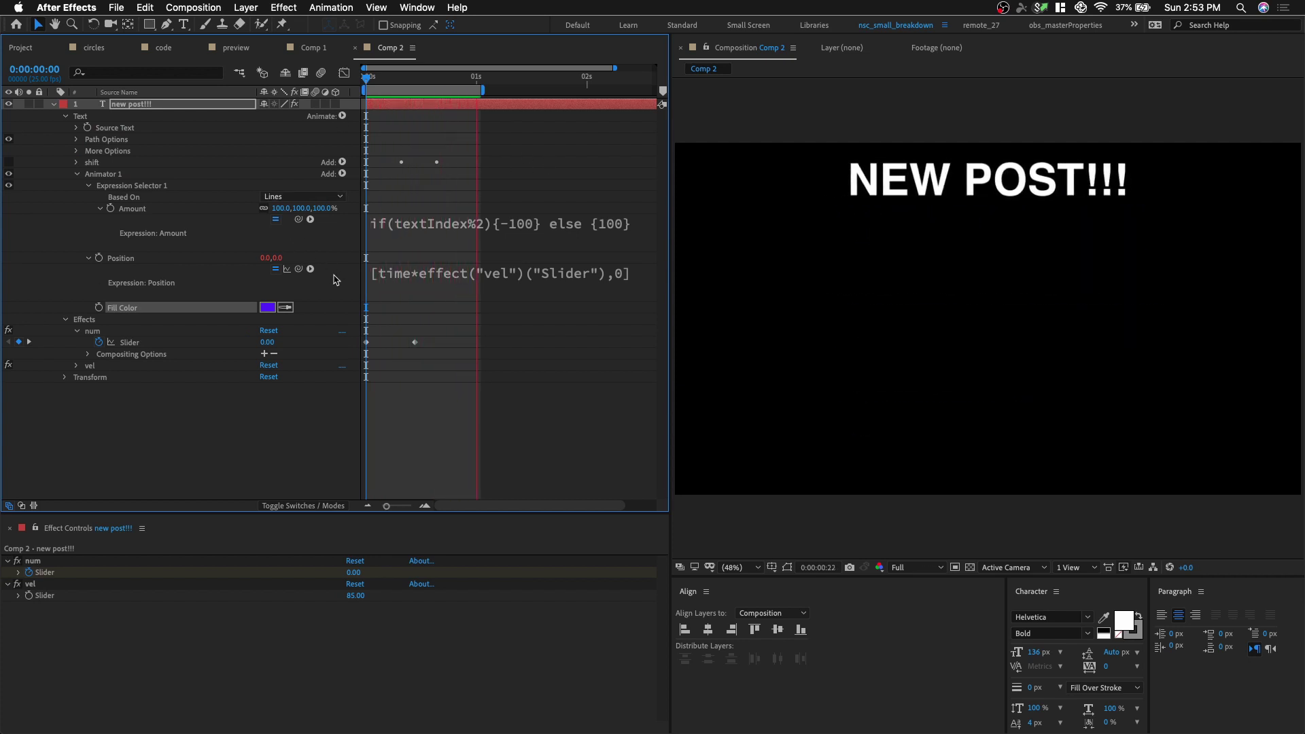
{"action": "left_click", "coordinate": [335, 280]}
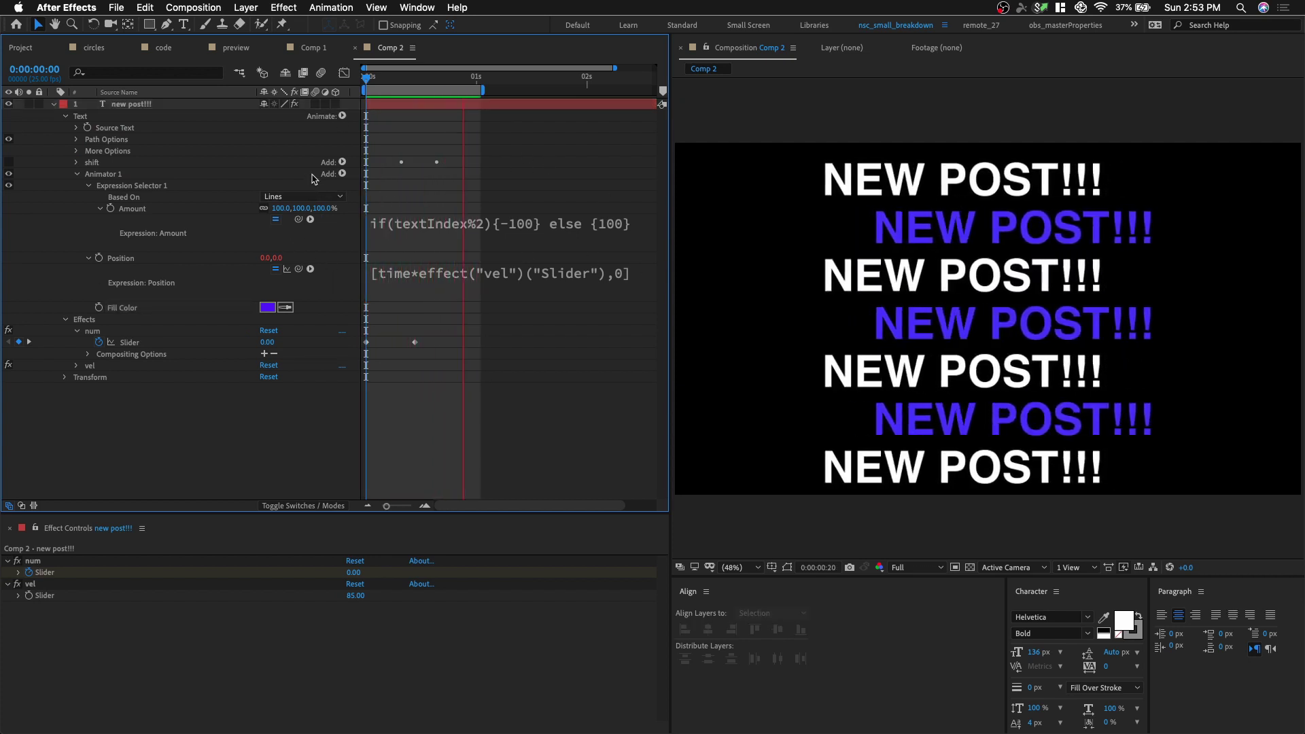
{"action": "left_click", "coordinate": [342, 174]}
{"action": "mouse_move", "coordinate": [343, 178]}
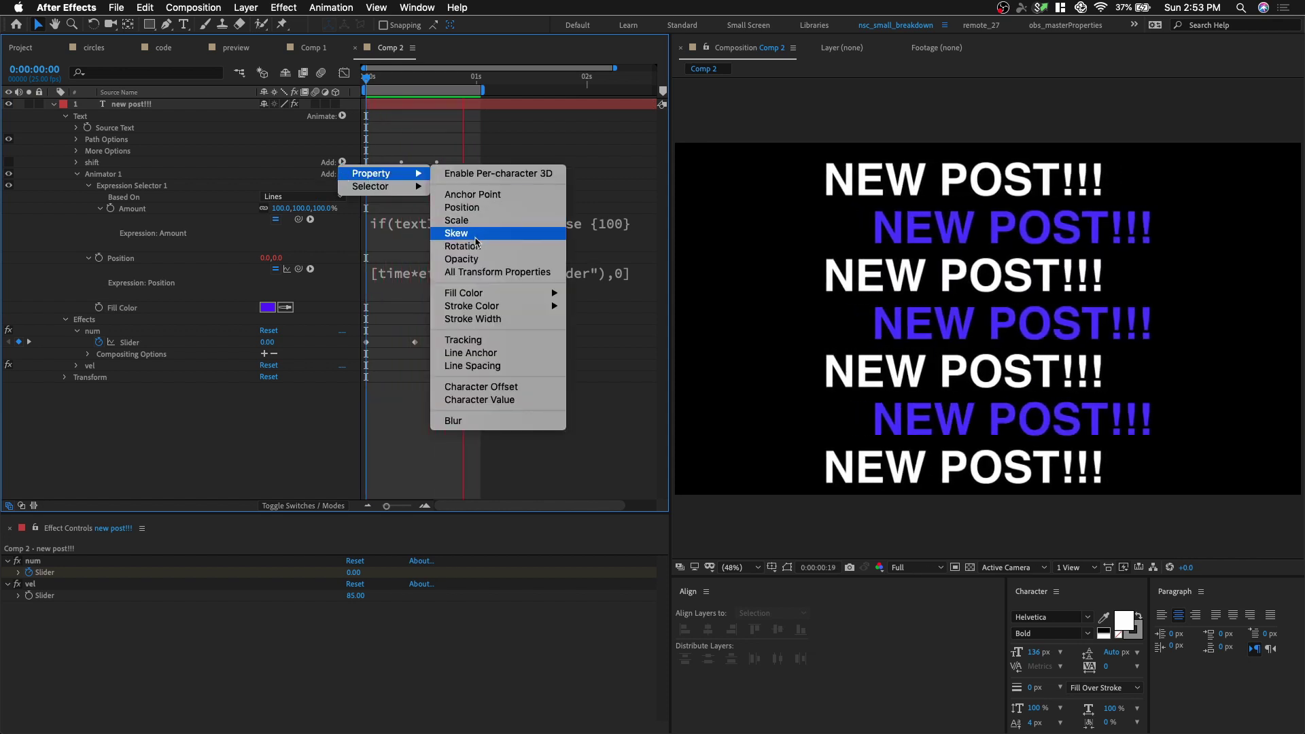
{"action": "left_click", "coordinate": [457, 220]}
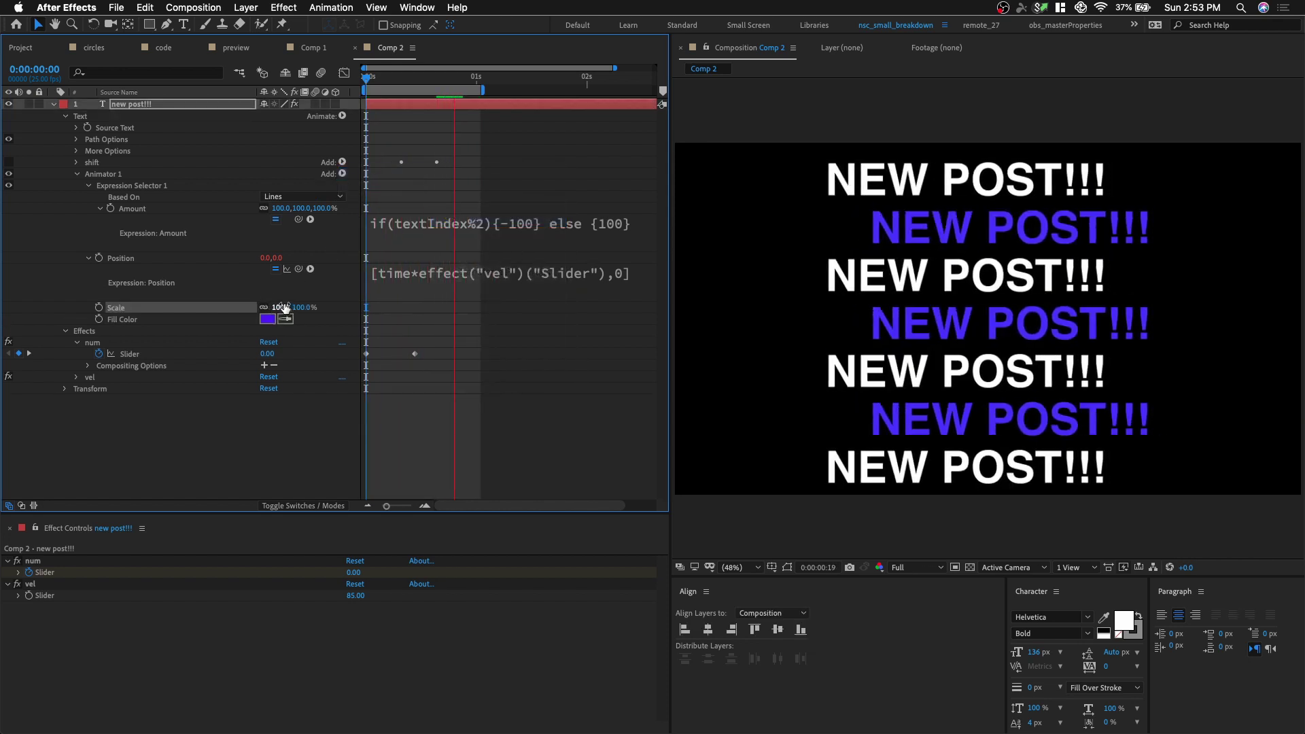
{"action": "left_click_drag", "start_coordinate": [280, 307], "coordinate": [310, 307]}
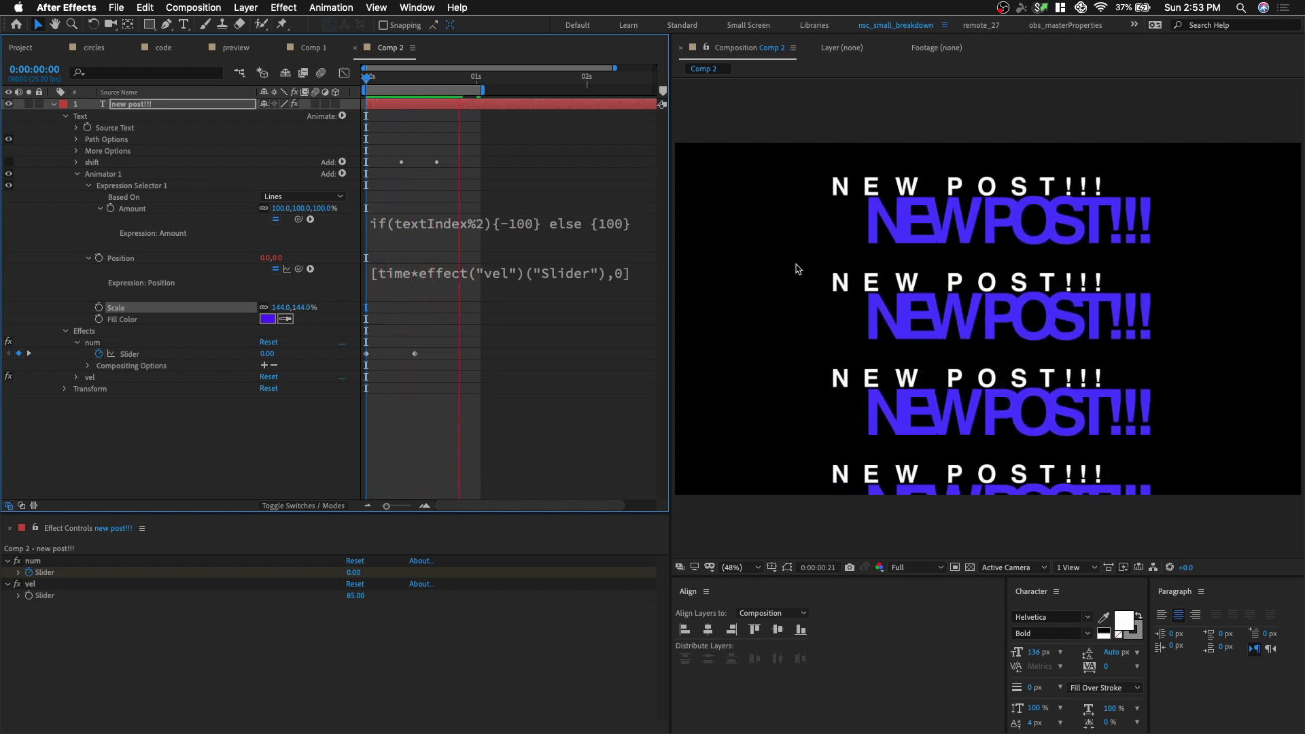
{"action": "key", "text": "space"}
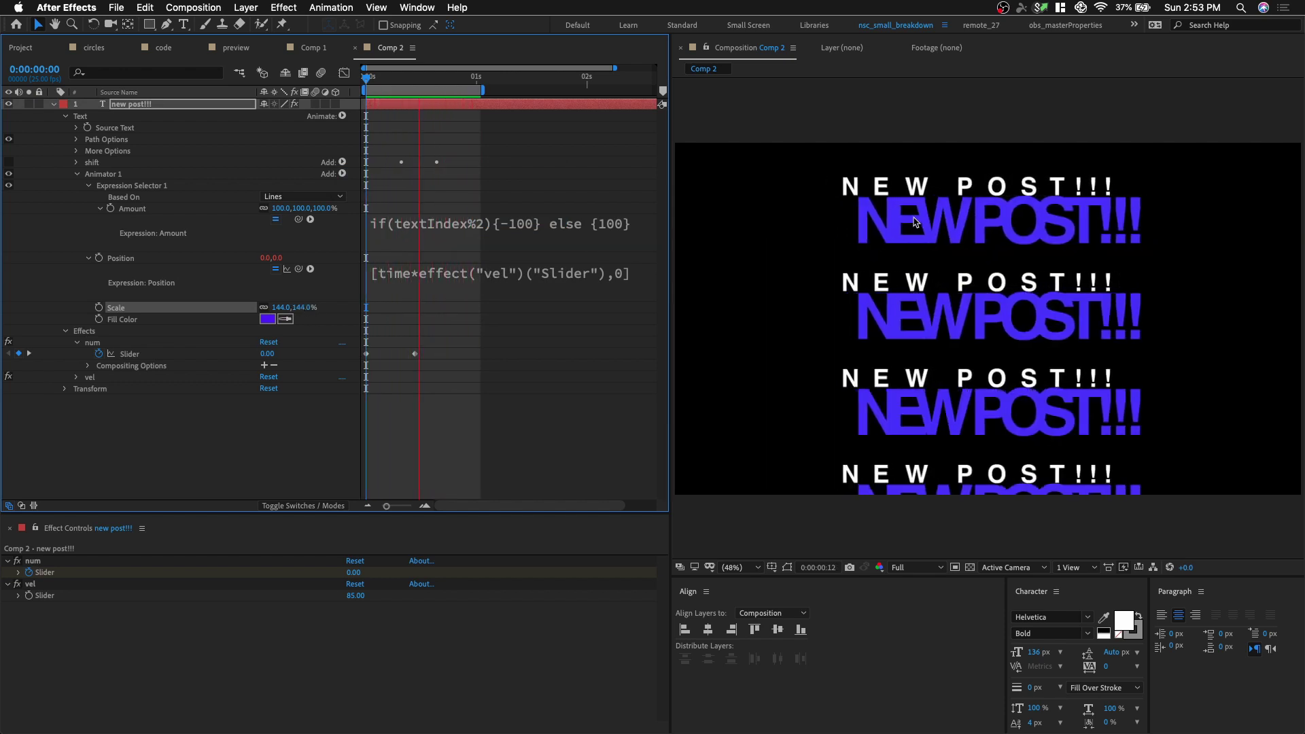
{"action": "key", "text": "space"}
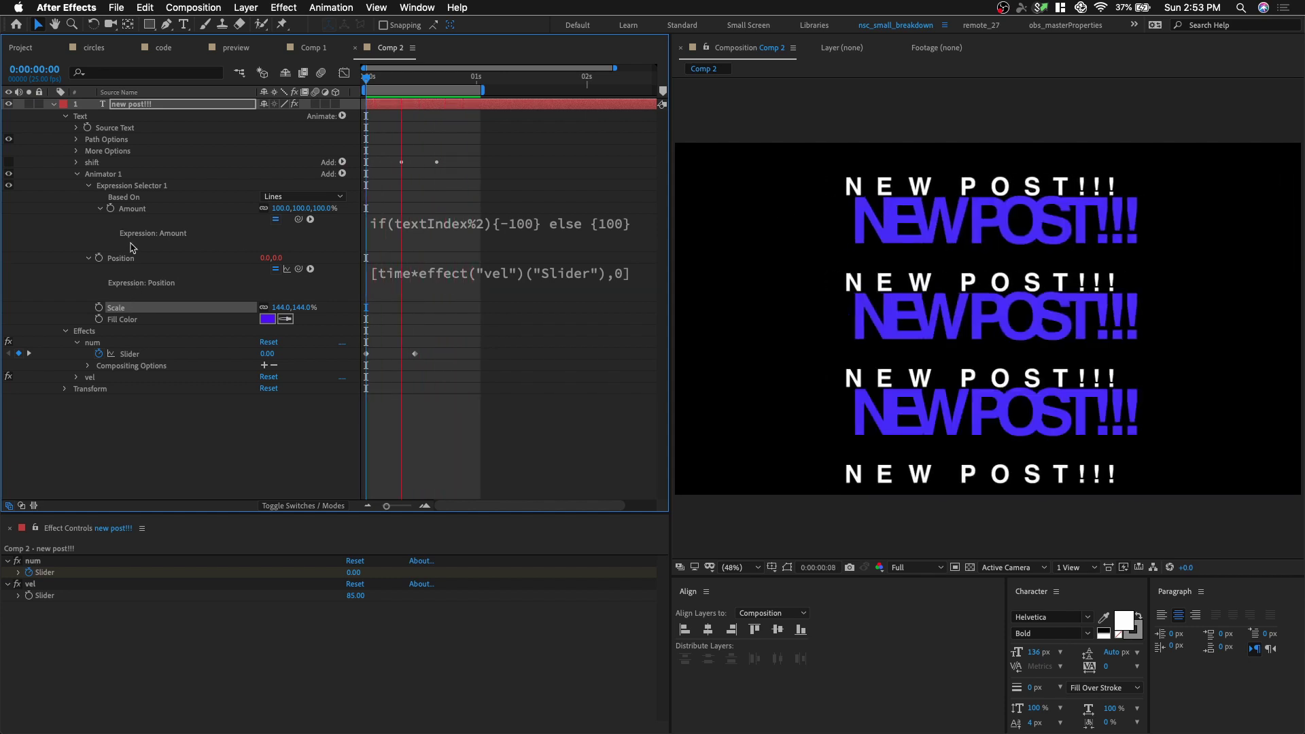
{"action": "key", "text": "Delete"}
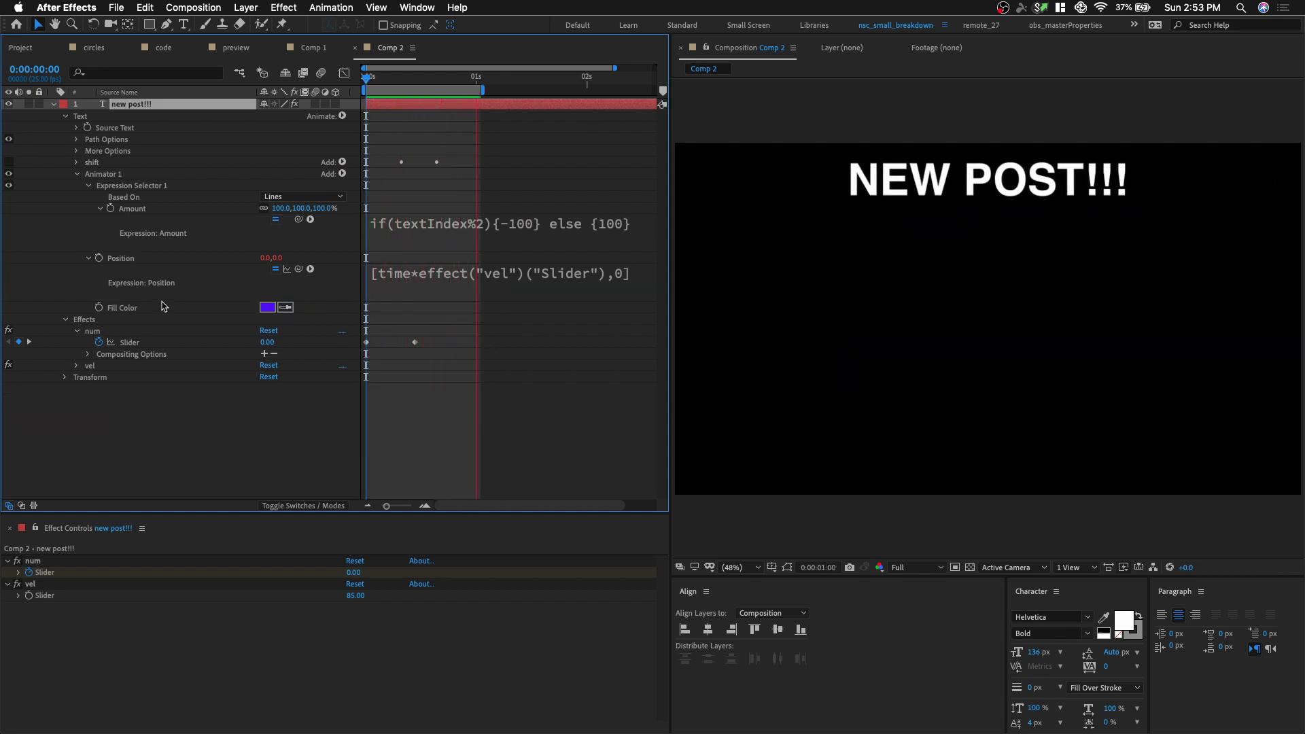
- Rename Animator 1 to alt, then duplicate it as a new animator named alt_scale
{"action": "left_click", "coordinate": [134, 173]}
{"action": "key", "text": "Return"}
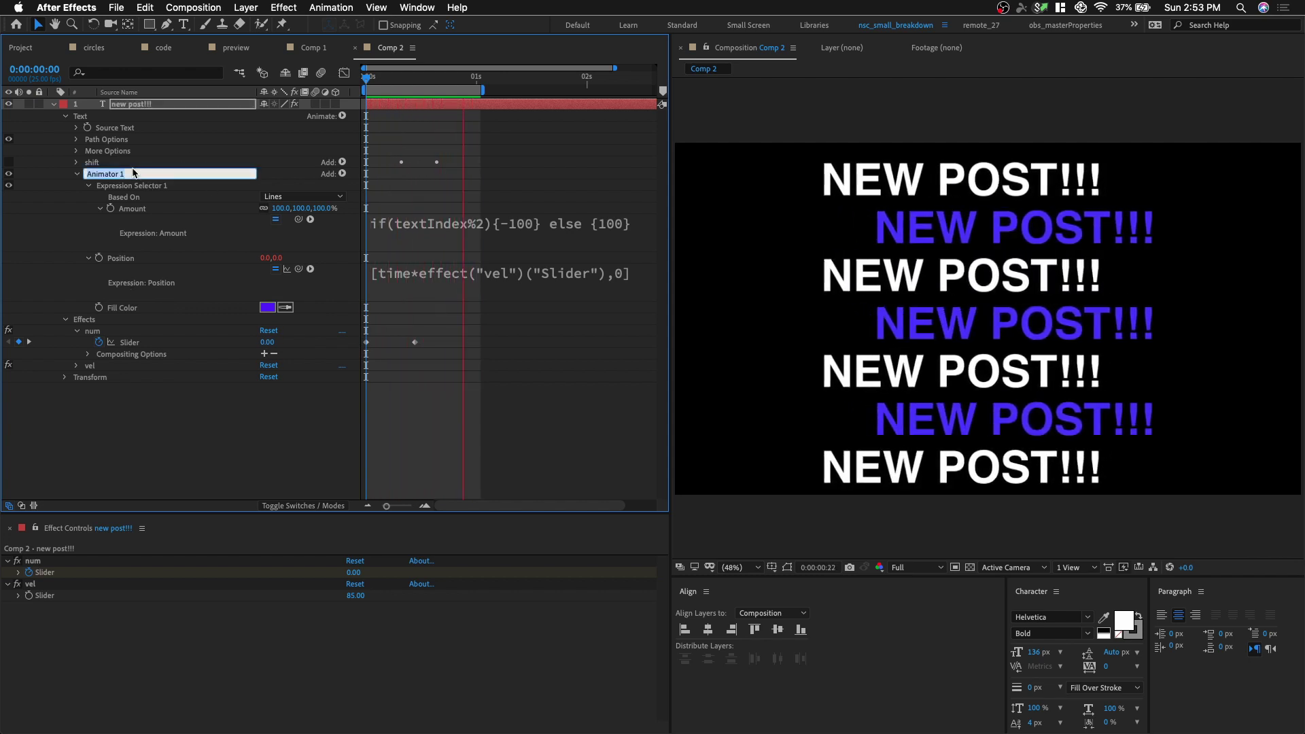
{"action": "type", "text": "alt"}
{"action": "key", "text": "Return"}
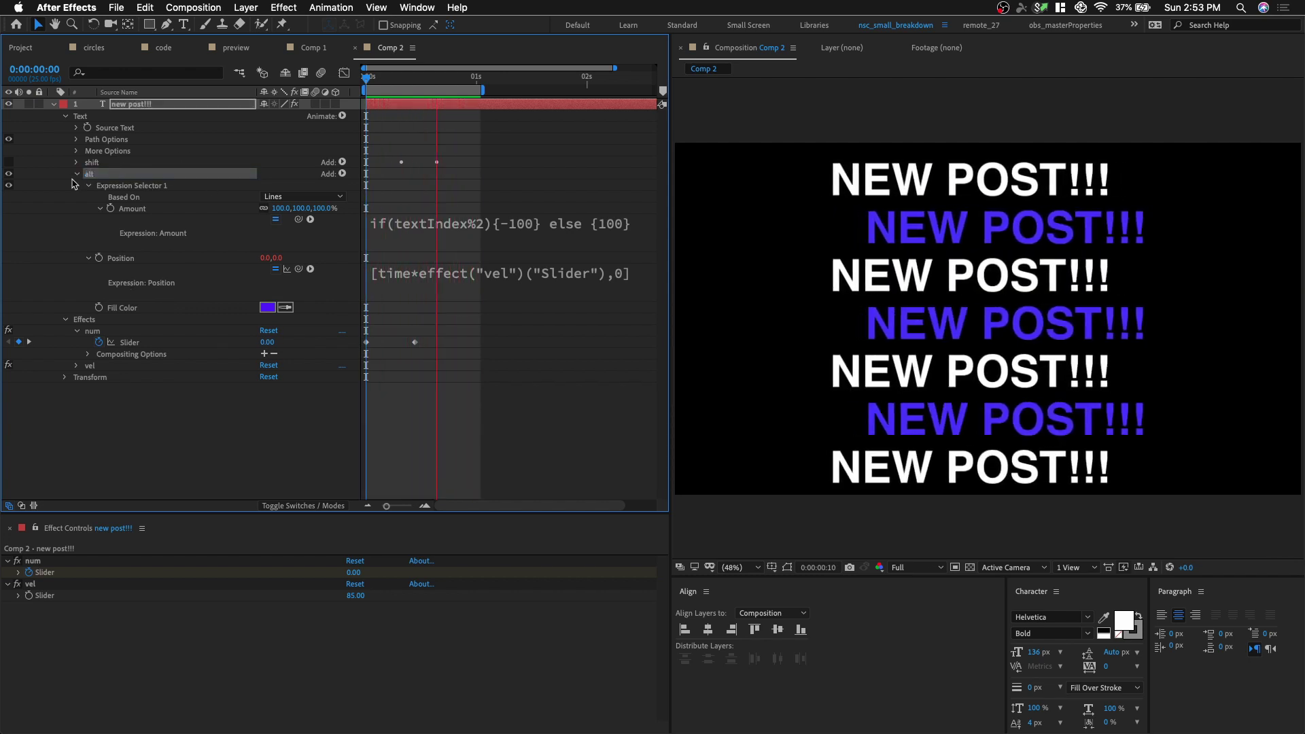
{"action": "key", "text": "super+d"}
{"action": "left_click", "coordinate": [75, 321]}
{"action": "key", "text": "Return"}
{"action": "type", "text": "alt_sc"}
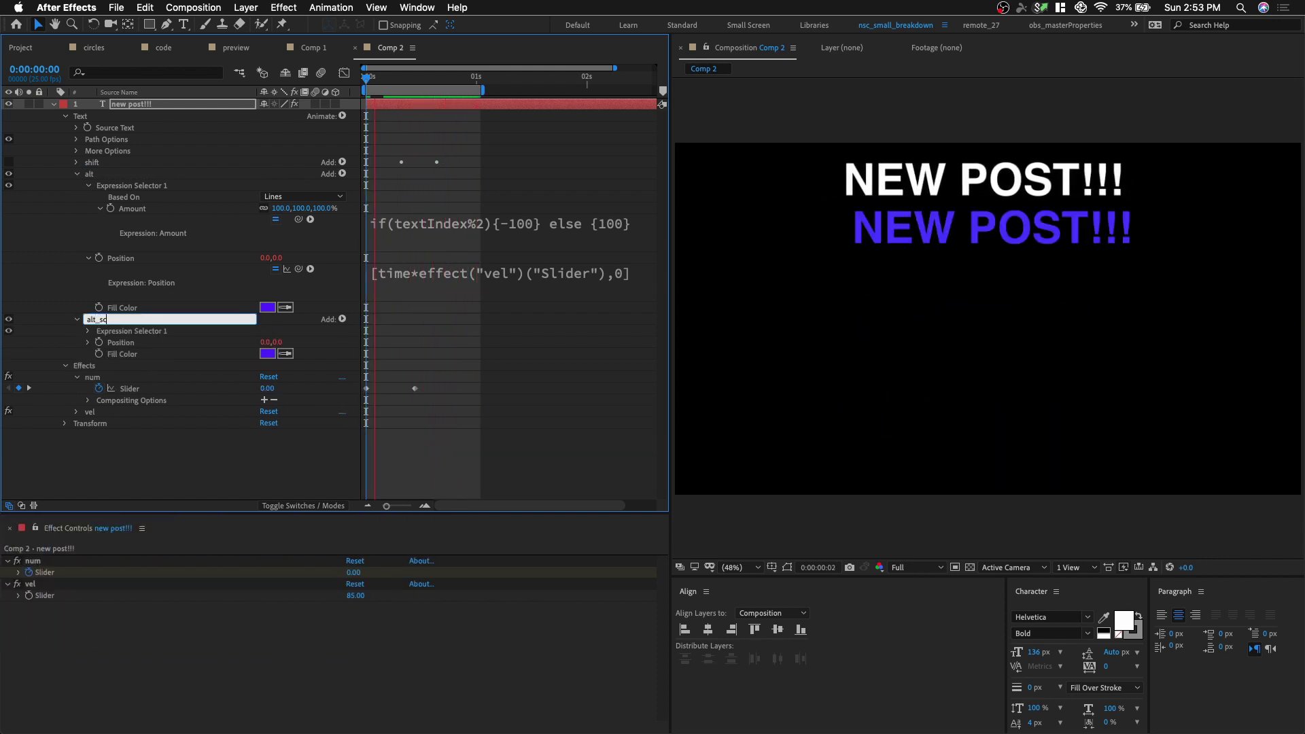
{"action": "type", "text": "ale"}
- Replace alt_scale's Position and Fill Color with Scale and Tracking properties
{"action": "left_click", "coordinate": [122, 342]}
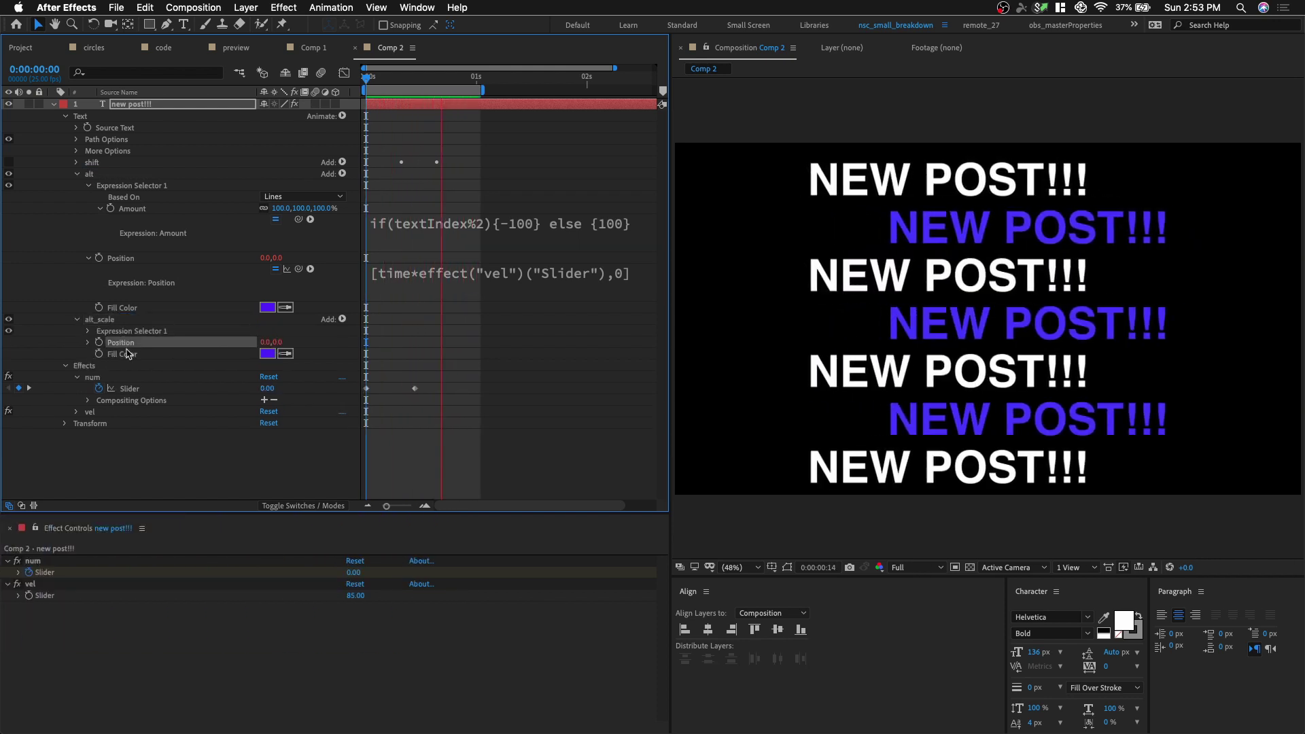
{"action": "left_click", "coordinate": [128, 353], "text": "shift"}
{"action": "key", "text": "Delete"}
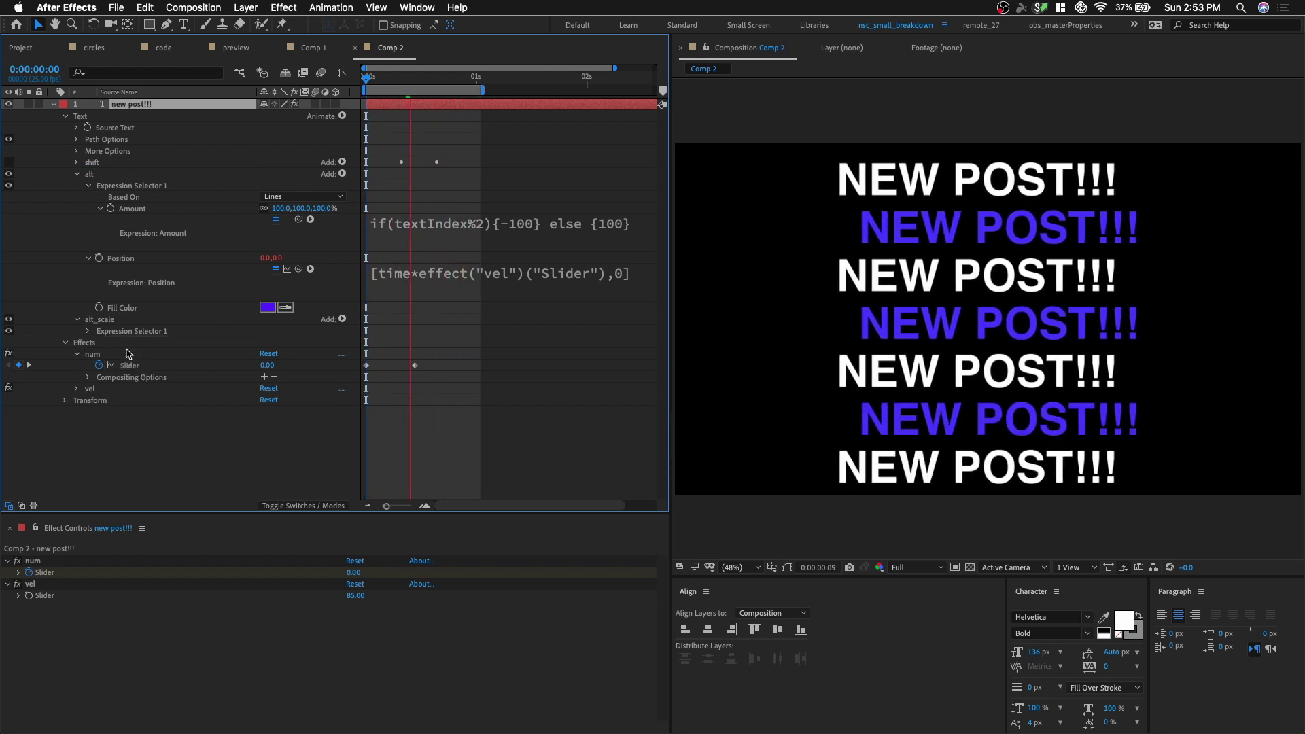
{"action": "left_click", "coordinate": [342, 319]}
{"action": "mouse_move", "coordinate": [385, 323]}
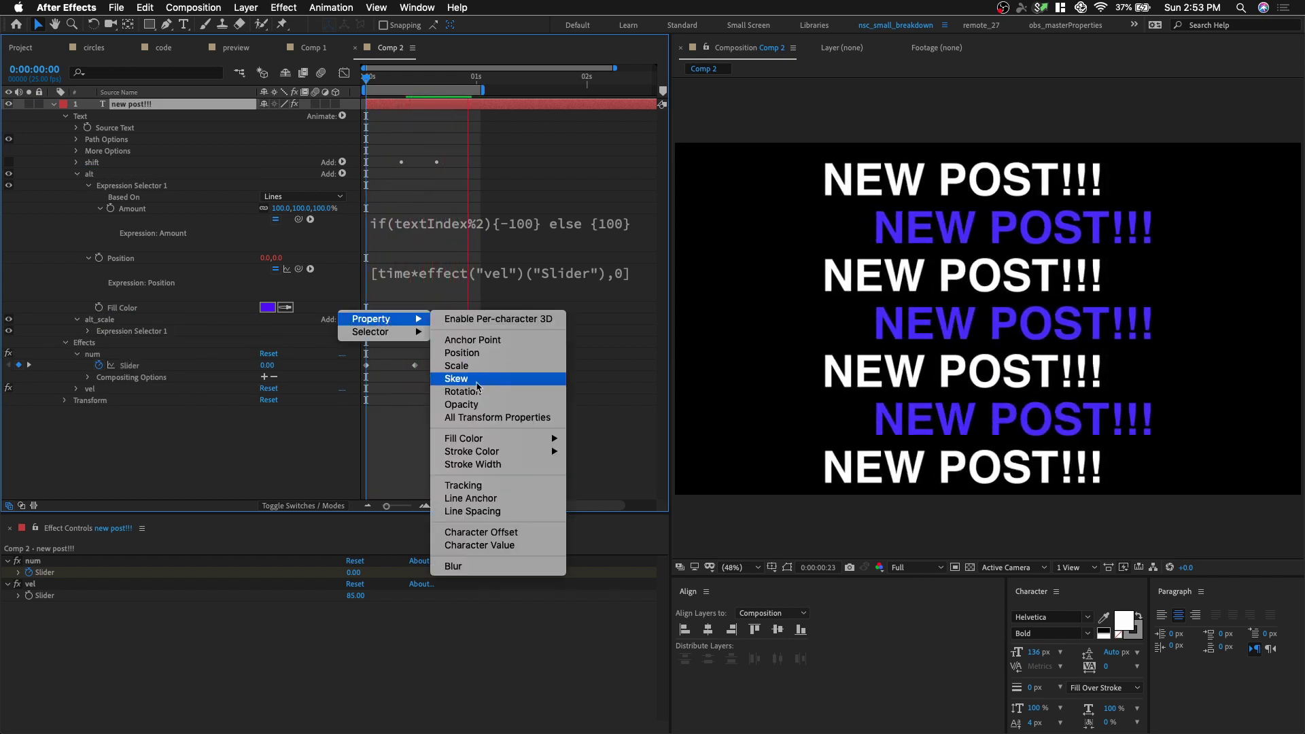
{"action": "left_click", "coordinate": [456, 366]}
{"action": "left_click", "coordinate": [341, 319]}
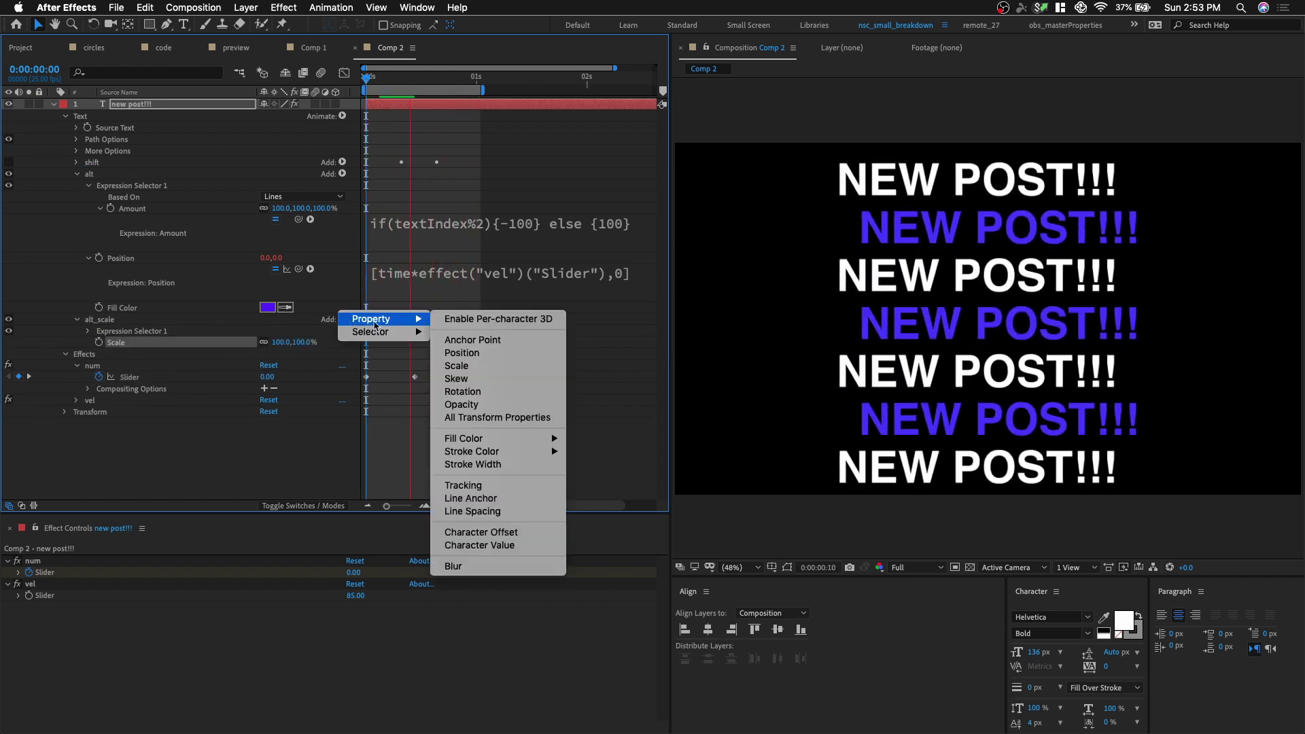
{"action": "left_click", "coordinate": [462, 485]}
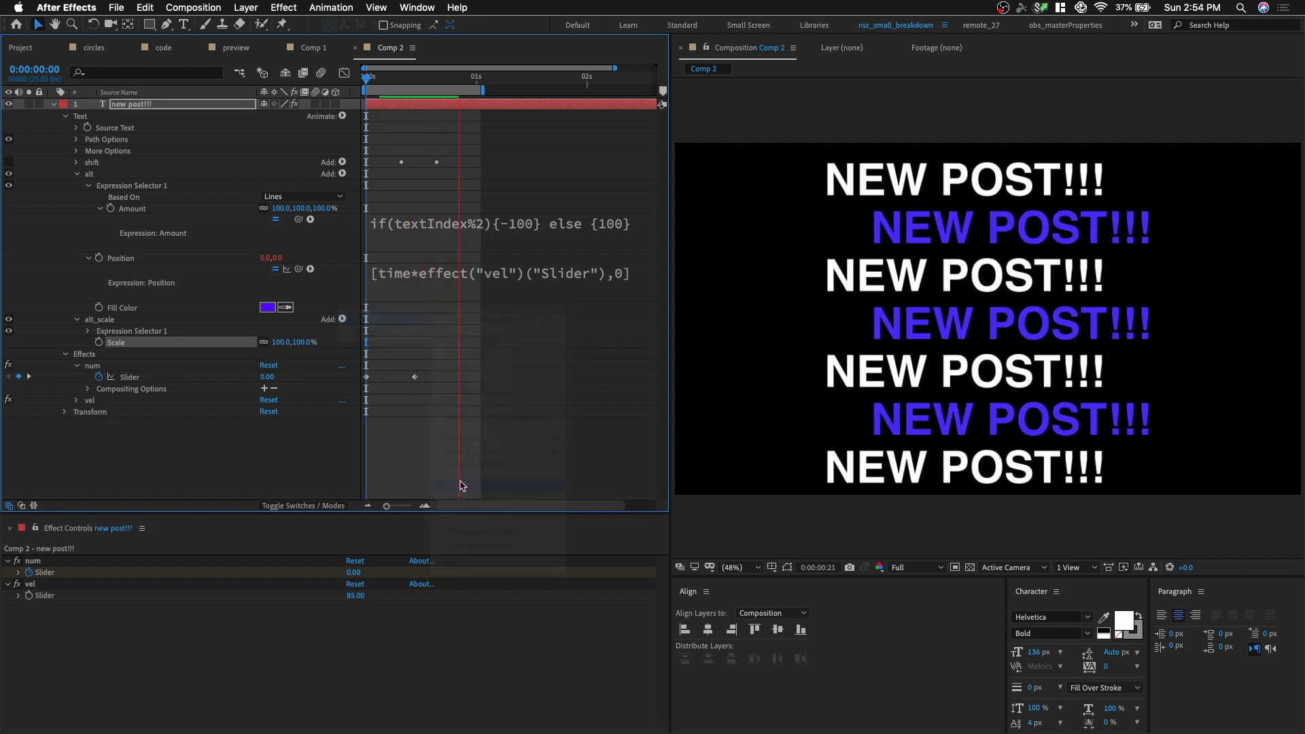
- Set alt_scale's Scale to 120% and select its Expression Selector 1
{"action": "left_click", "coordinate": [282, 342]}
{"action": "type", "text": "1"}
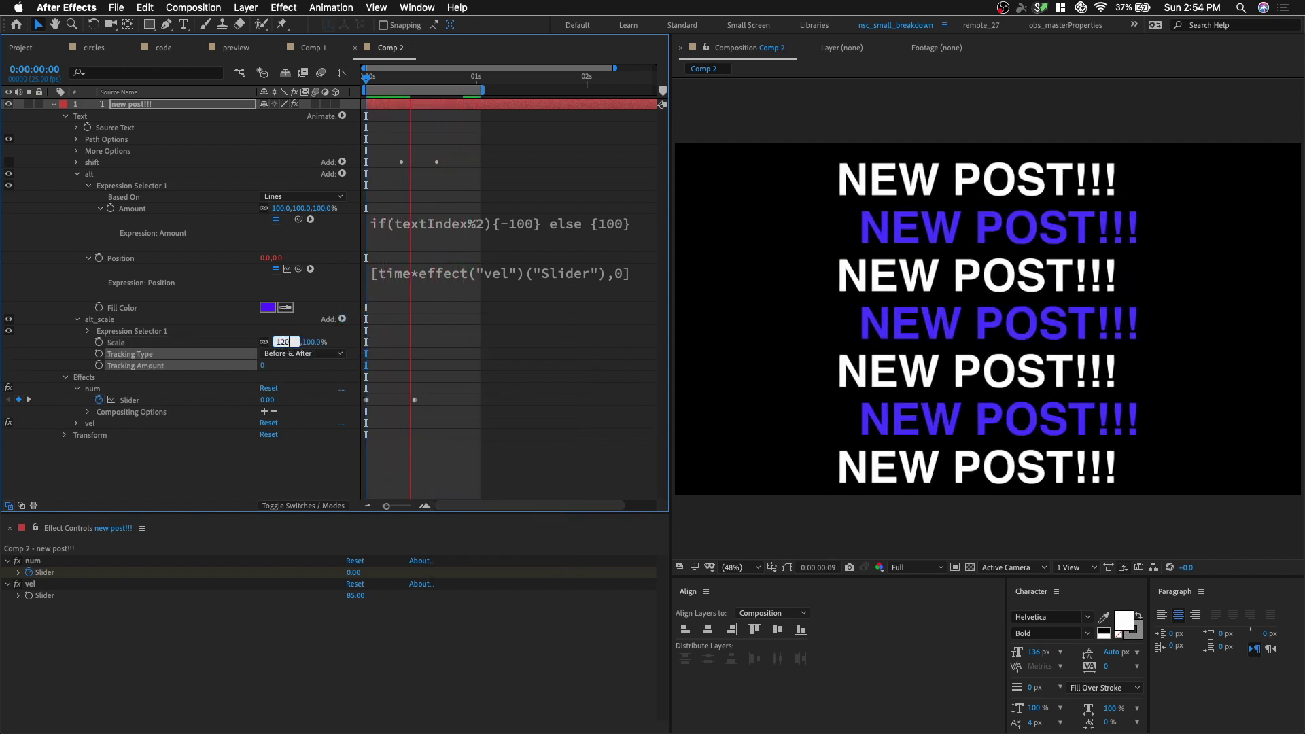
{"action": "type", "text": "20"}
{"action": "key", "text": "Return"}
{"action": "left_click", "coordinate": [87, 331]}
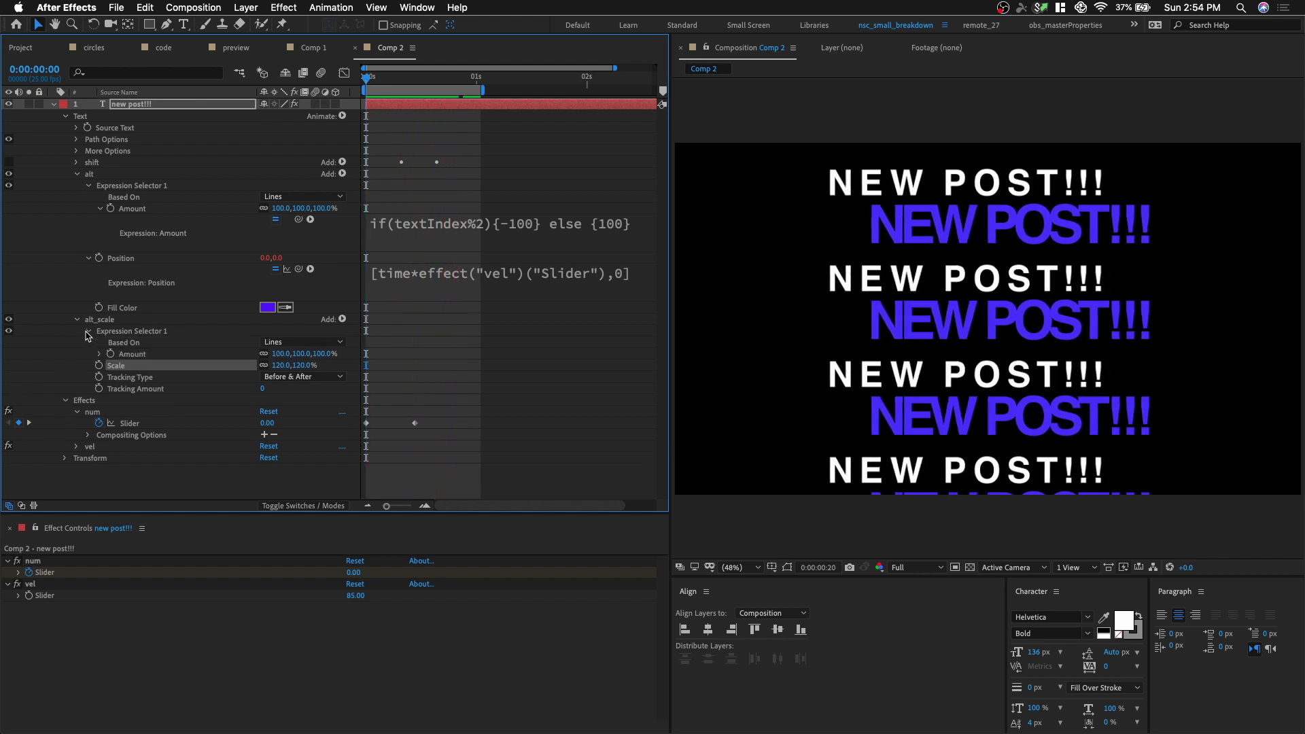
{"action": "left_click", "coordinate": [154, 332]}
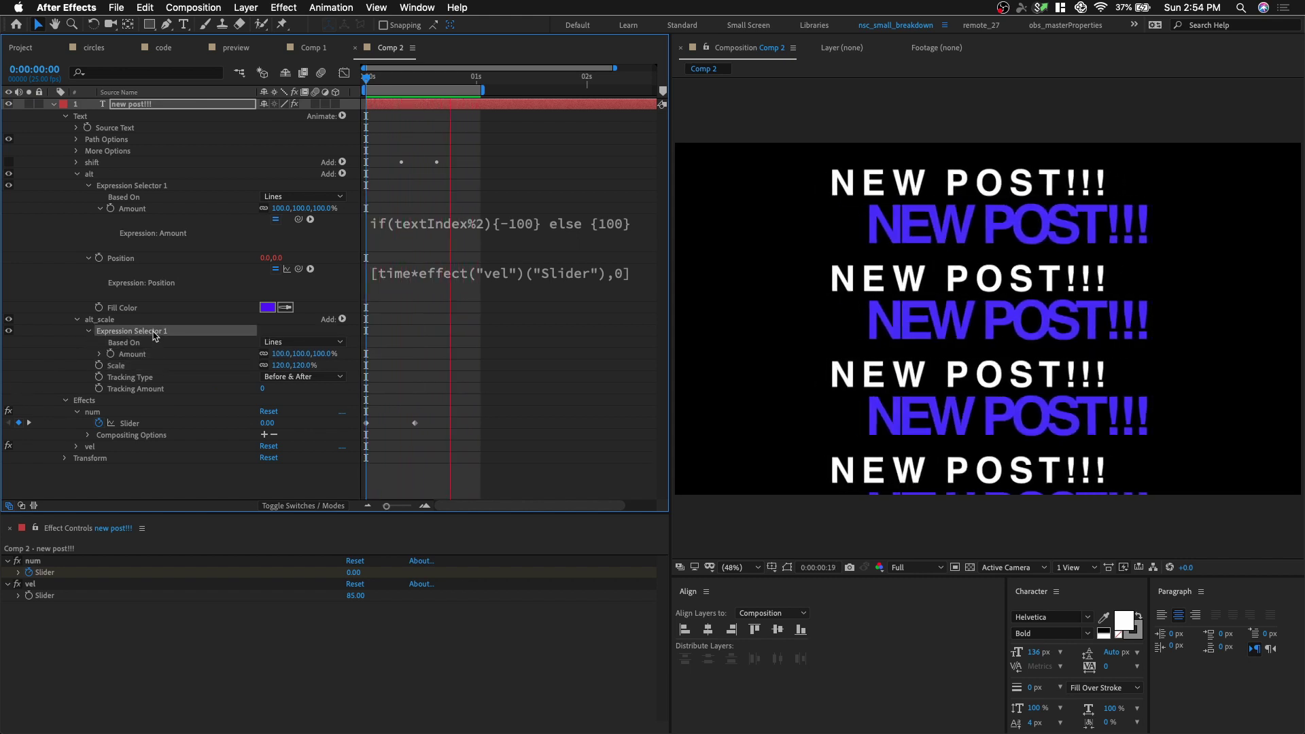
- Paste the alternating expression into alt_scale's Amount, changing -100 to 0
{"action": "left_click", "coordinate": [110, 354], "text": "alt"}
{"action": "type", "text": "if(textIndex%2){-100} else {100}"}
{"action": "left_click", "coordinate": [556, 358]}
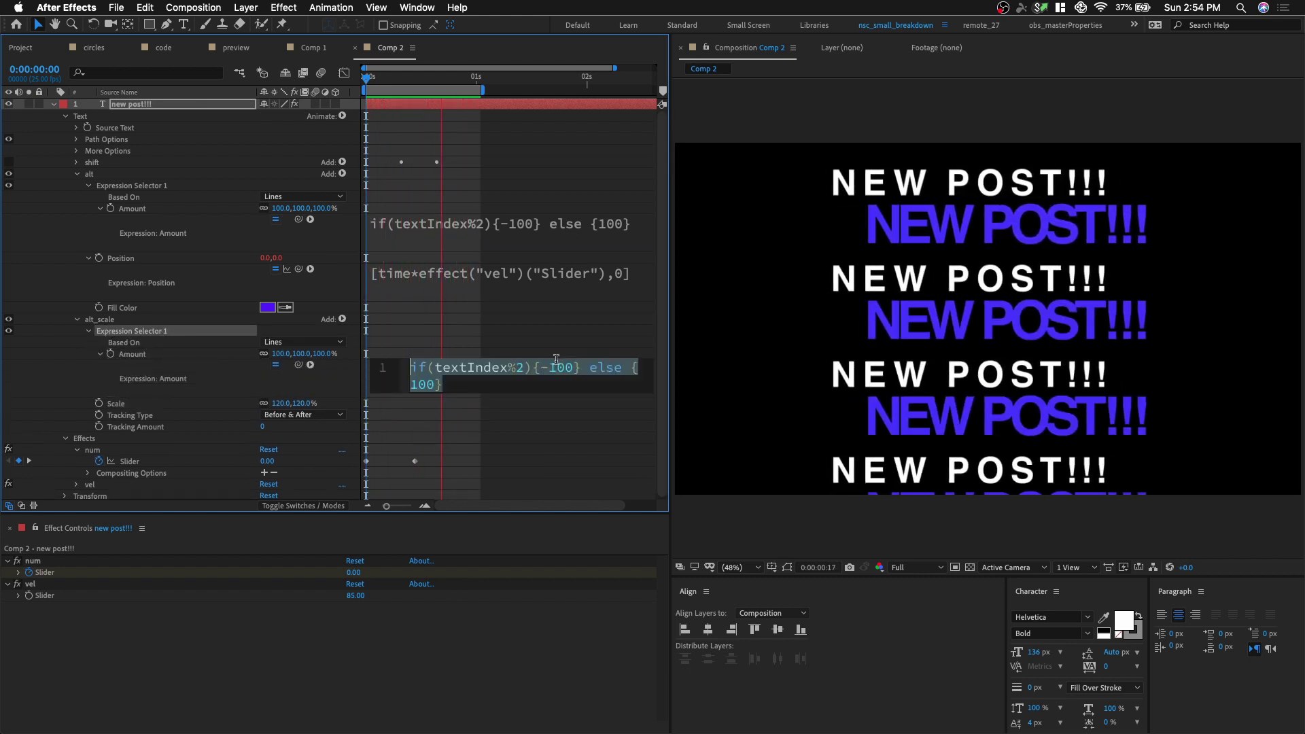
{"action": "left_click", "coordinate": [562, 371]}
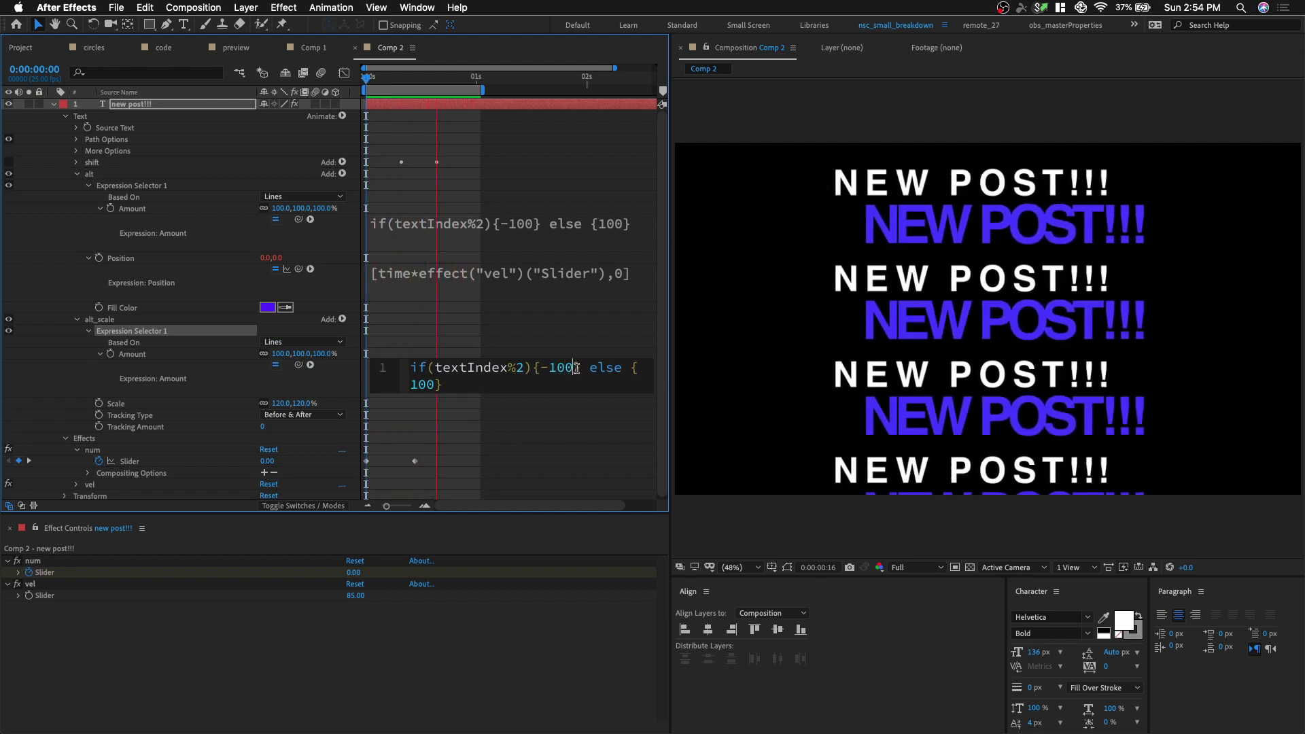
{"action": "left_click_drag", "start_coordinate": [575, 368], "coordinate": [543, 364]}
{"action": "type", "text": "0"}
{"action": "left_click", "coordinate": [493, 404]}
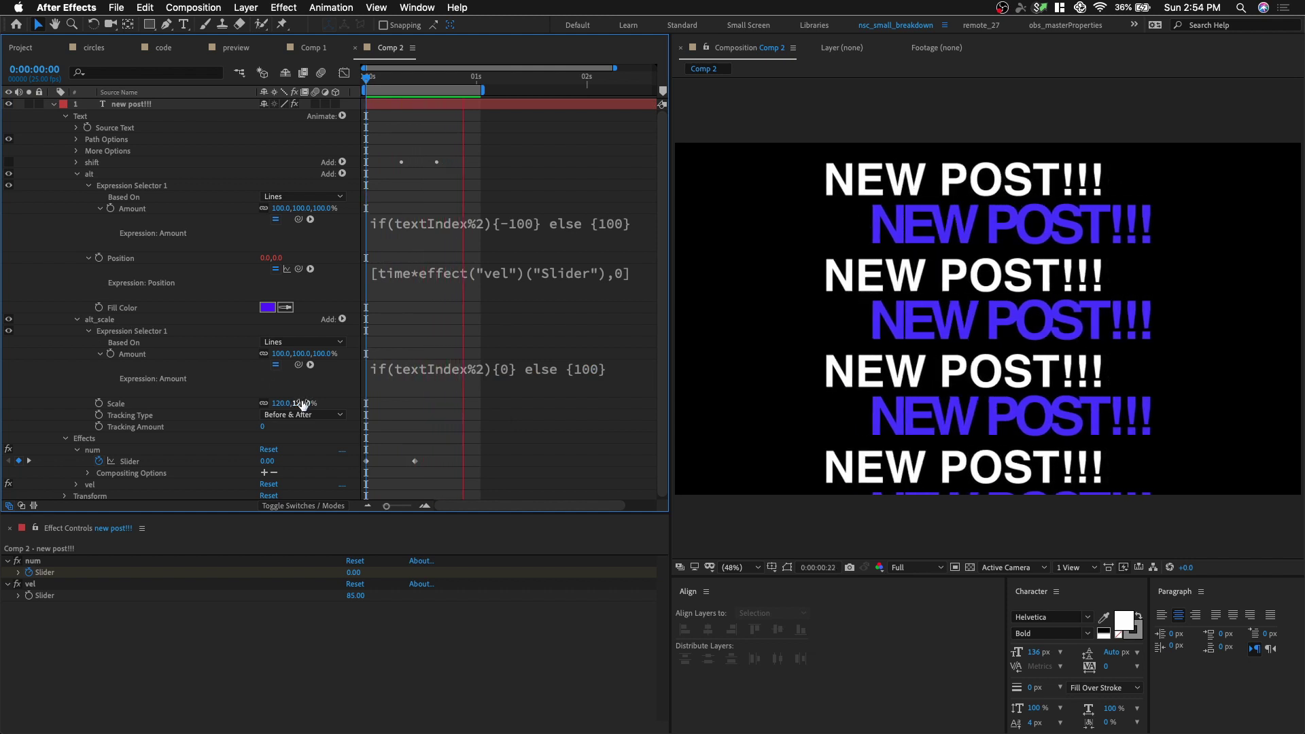
- Set alt_scale's Scale to 130% for the purple lines
{"action": "left_click_drag", "start_coordinate": [303, 404], "coordinate": [324, 403]}
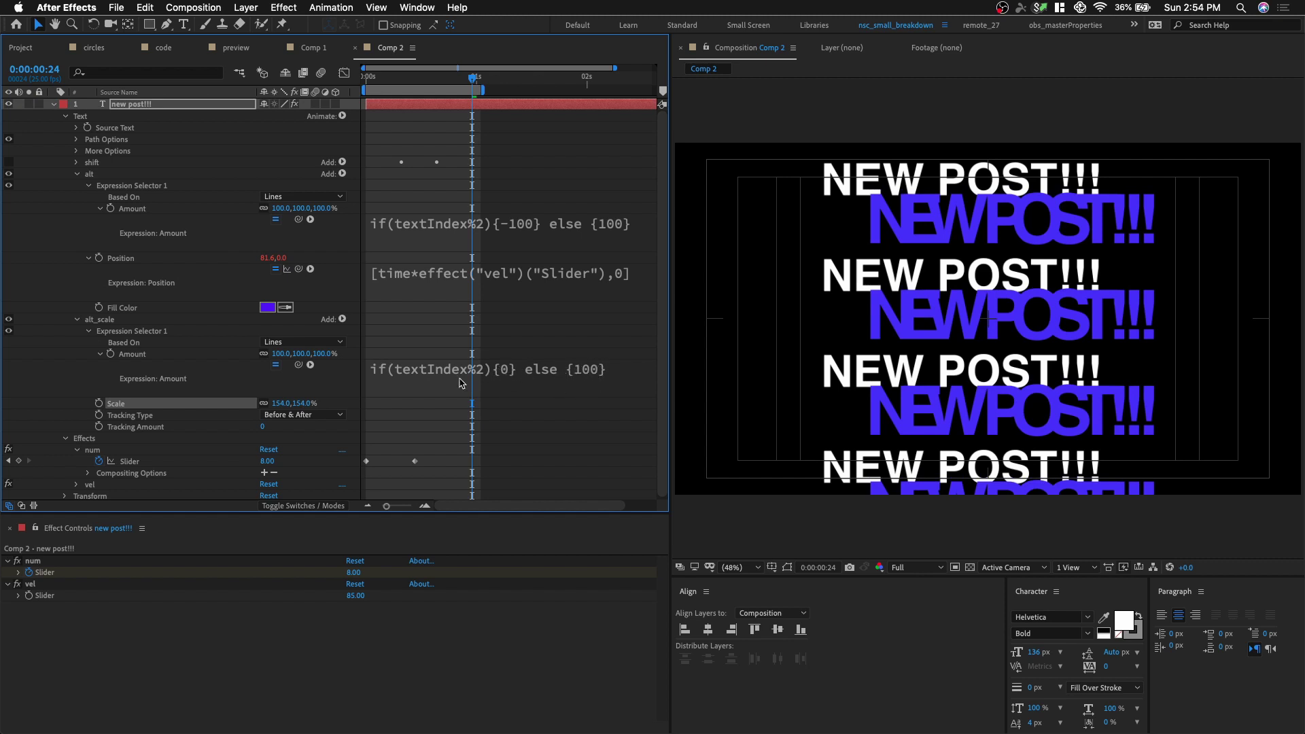
{"action": "left_click_drag", "start_coordinate": [302, 403], "coordinate": [305, 404]}
{"action": "left_click", "coordinate": [305, 405]}
{"action": "type", "text": "130"}
{"action": "key", "text": "Return"}
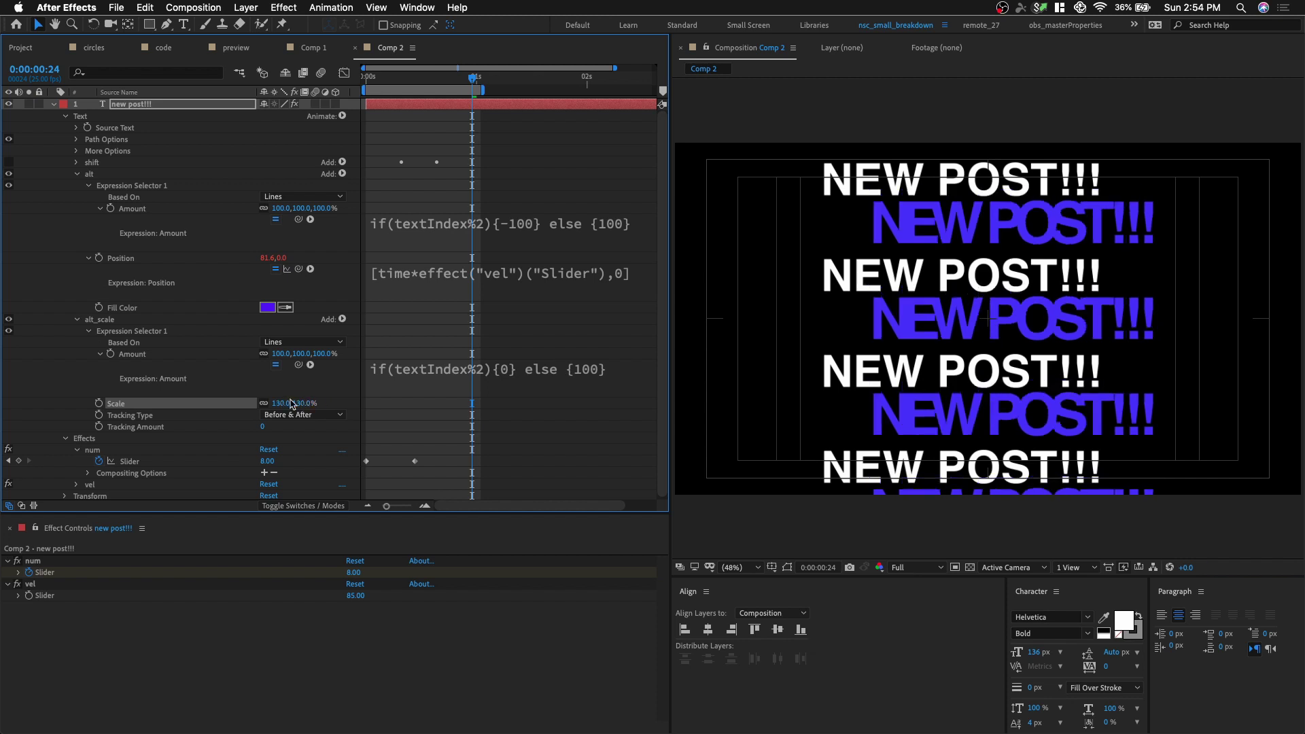
- Set alt_scale's Tracking Amount to 25, previewing the wider letter spacing
{"action": "left_click_drag", "start_coordinate": [261, 425], "coordinate": [289, 430]}
{"action": "key", "text": "space"}
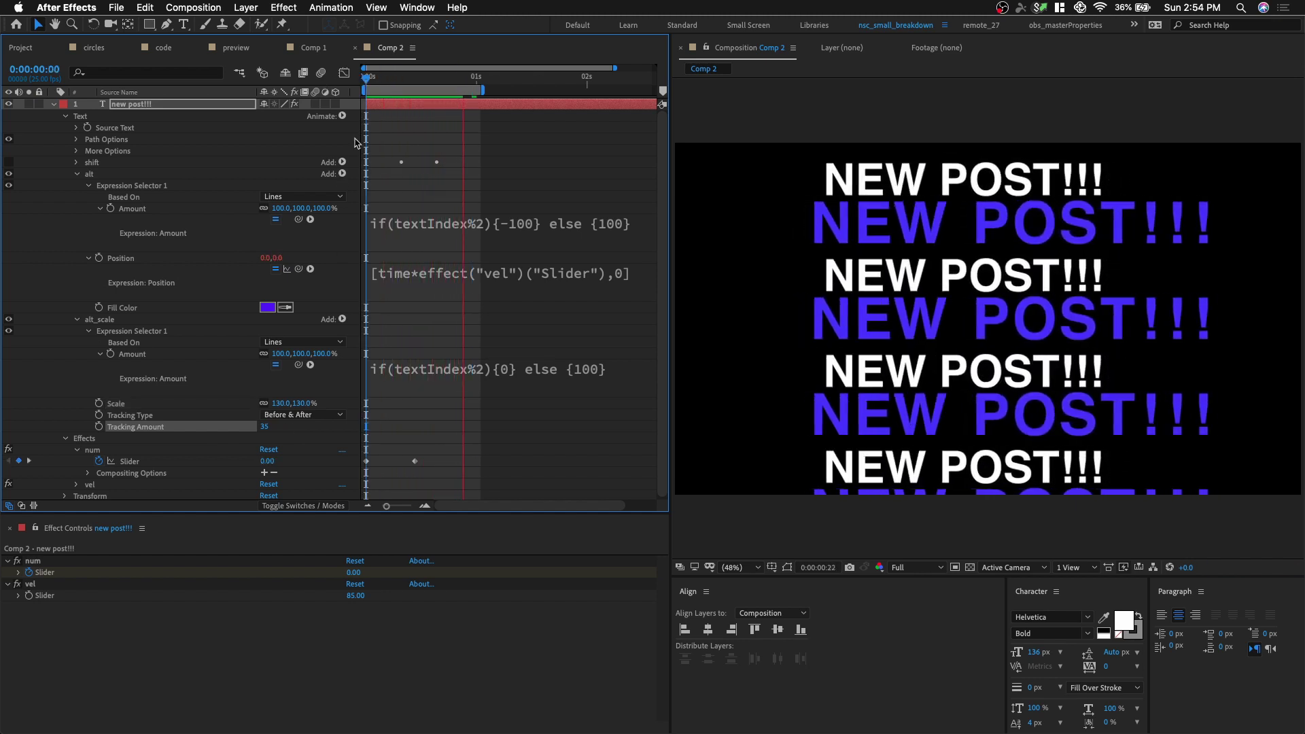
{"action": "left_click", "coordinate": [269, 426]}
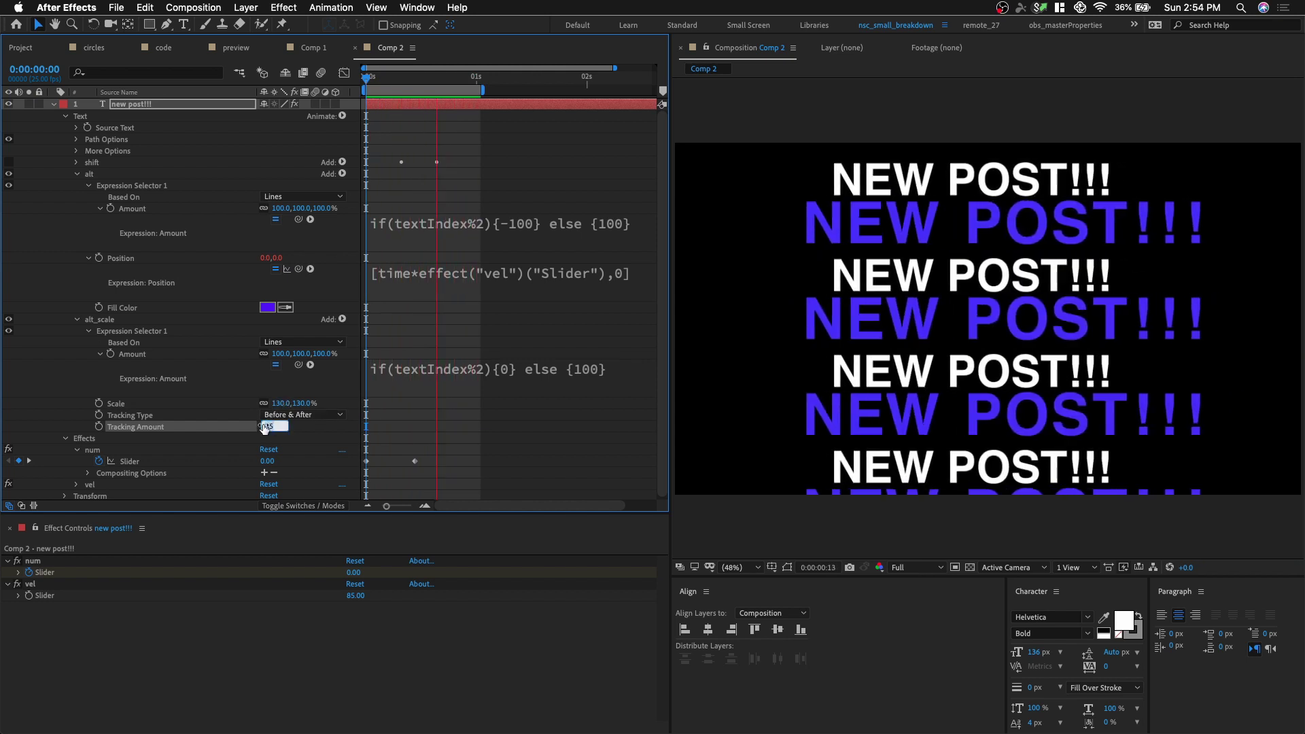
{"action": "type", "text": "20"}
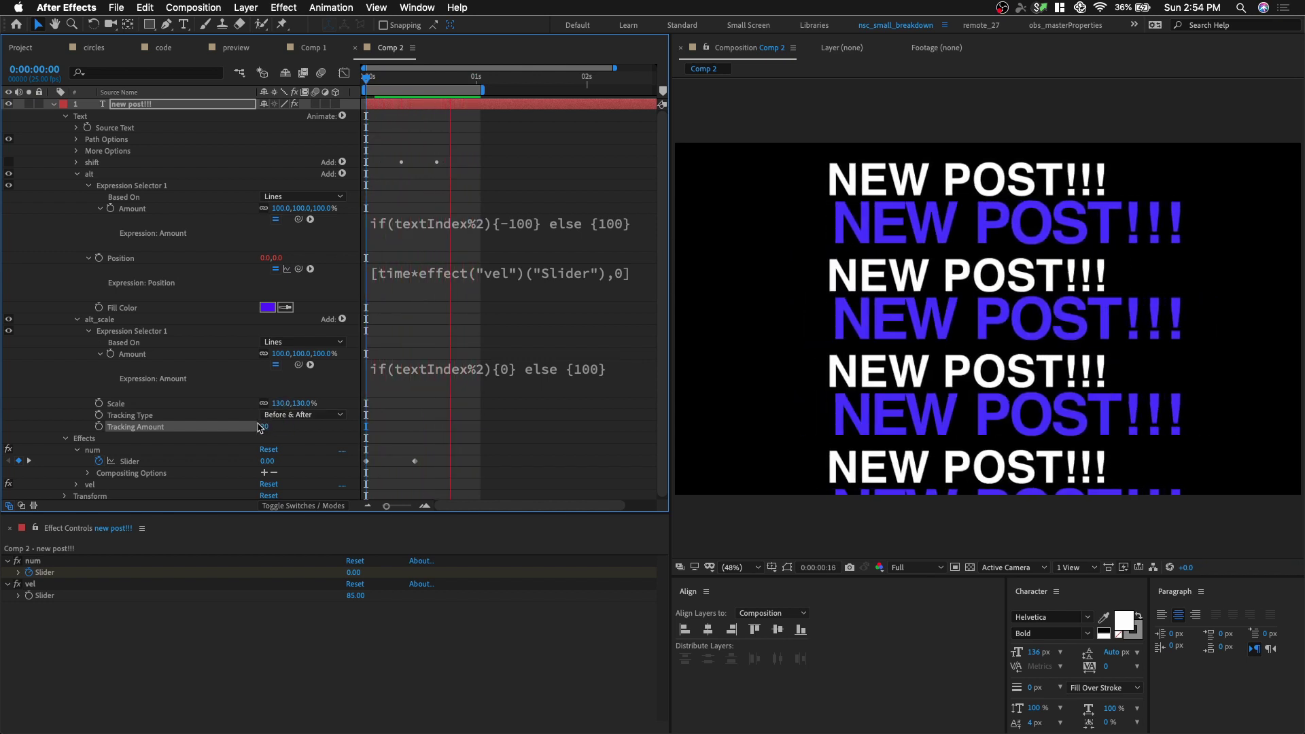
{"action": "key", "text": "Return"}
{"action": "type", "text": "25"}
{"action": "key", "text": "Return"}
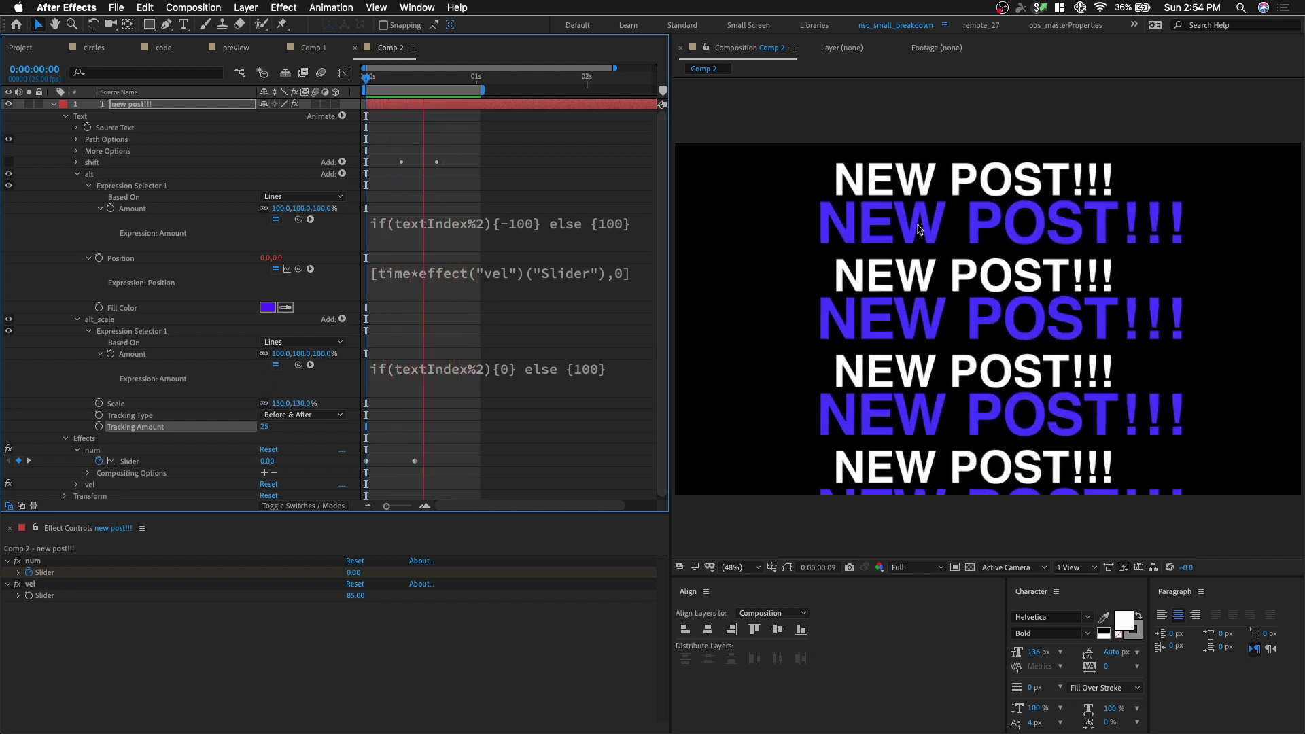
- Add a Position property to the alt_scale animator and preview the animation
{"action": "left_click", "coordinate": [342, 318]}
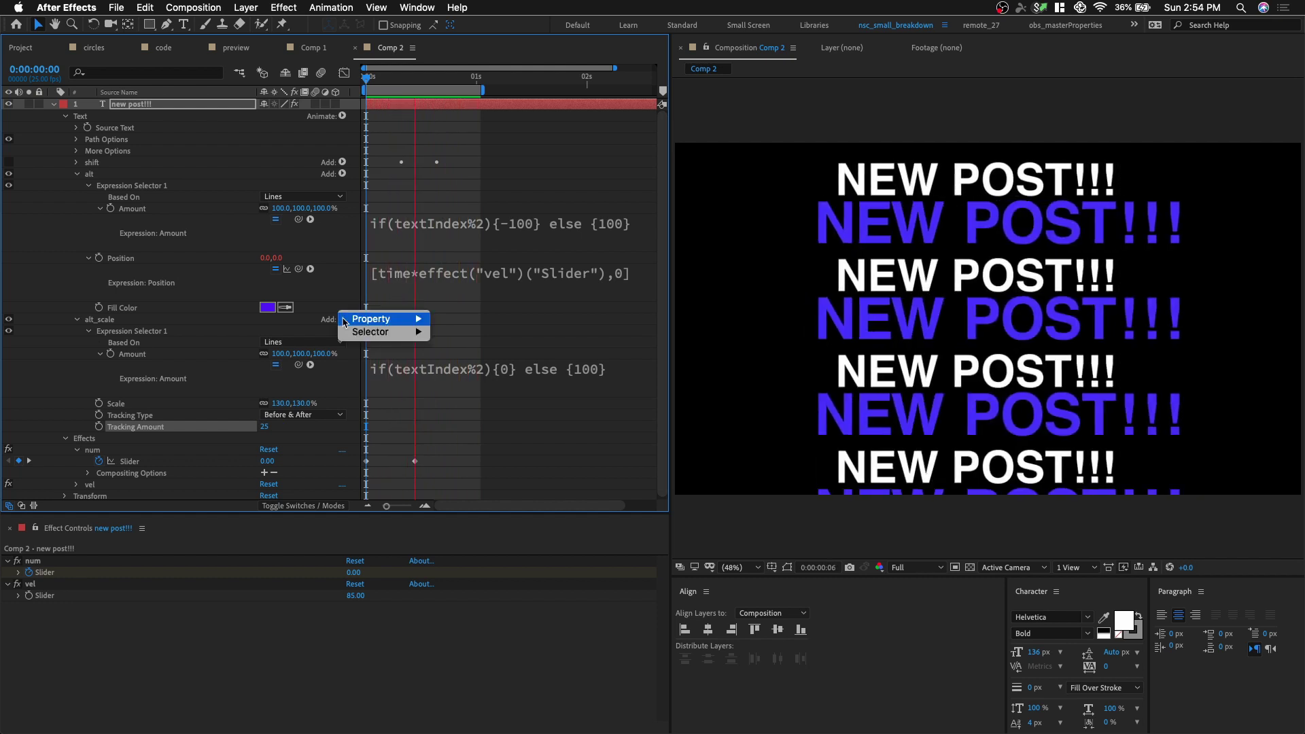
{"action": "mouse_move", "coordinate": [403, 325]}
{"action": "left_click", "coordinate": [462, 353]}
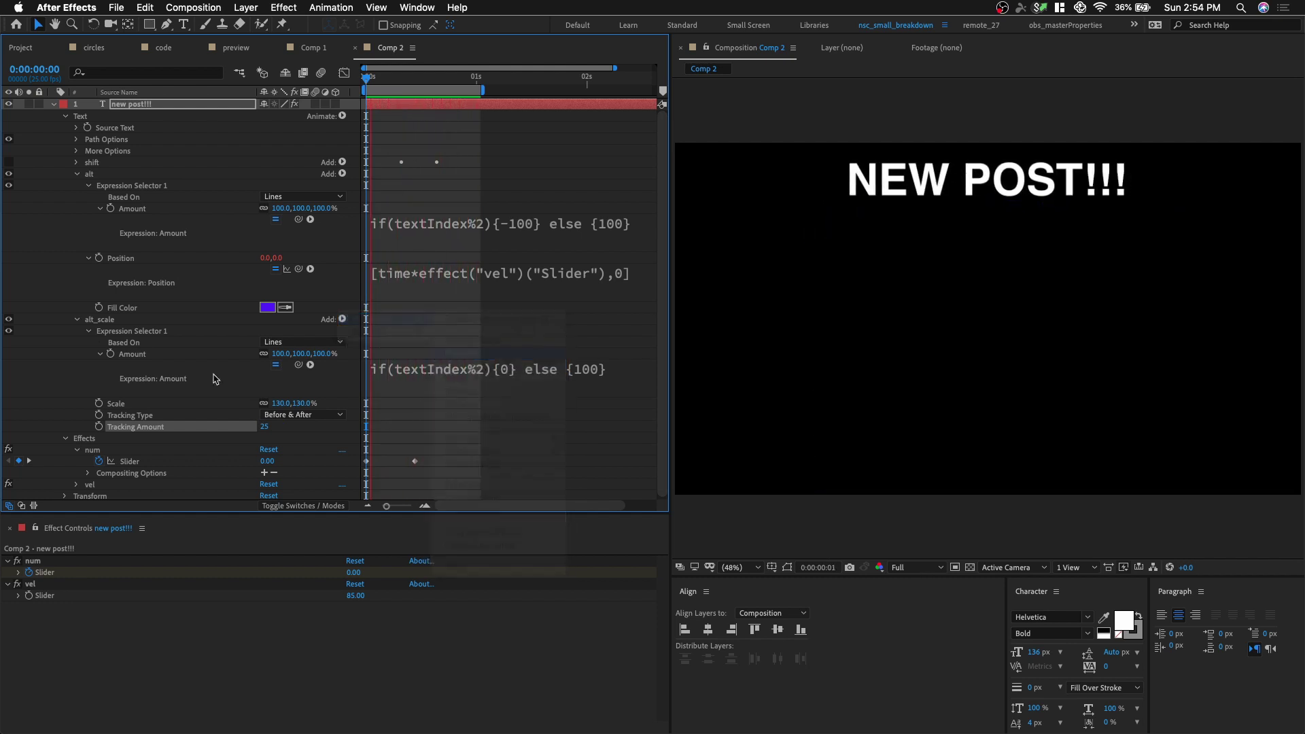
{"action": "key", "text": "space"}
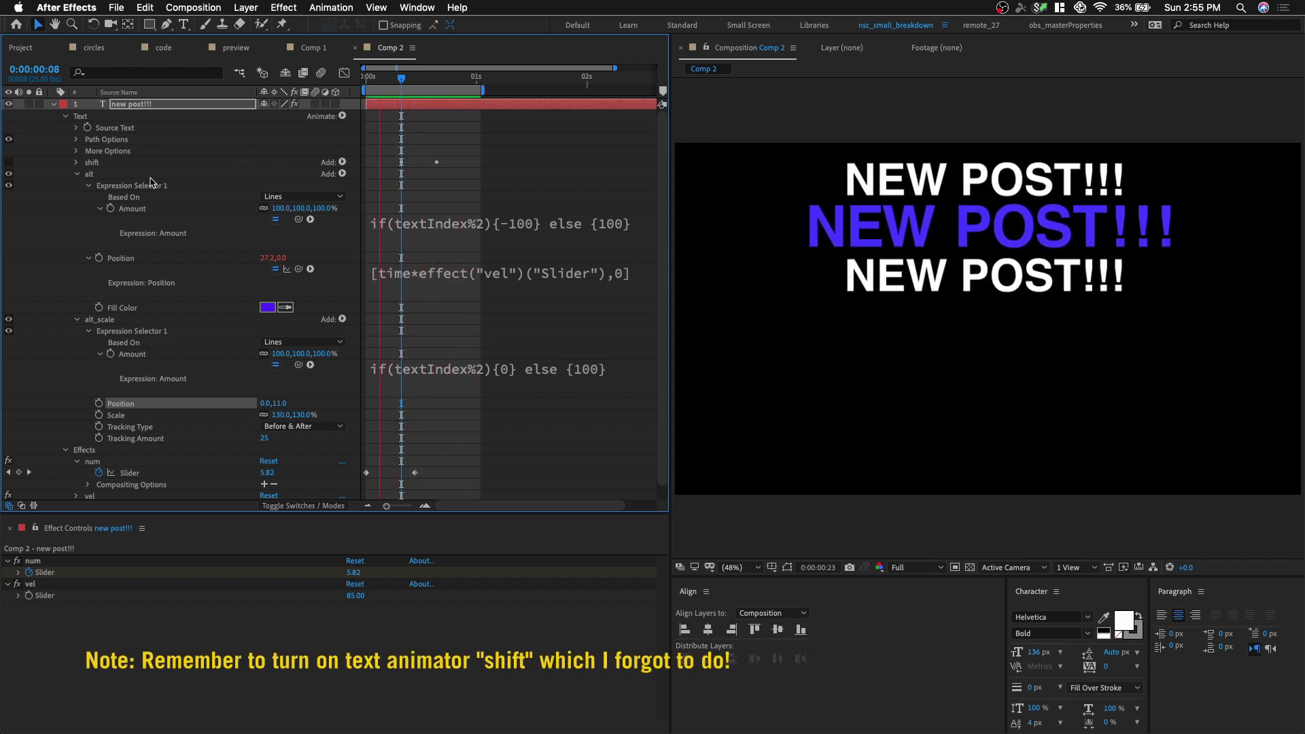
- Stop the preview and rename the text layer to t
{"action": "key", "text": "space"}
{"action": "left_click", "coordinate": [164, 108]}
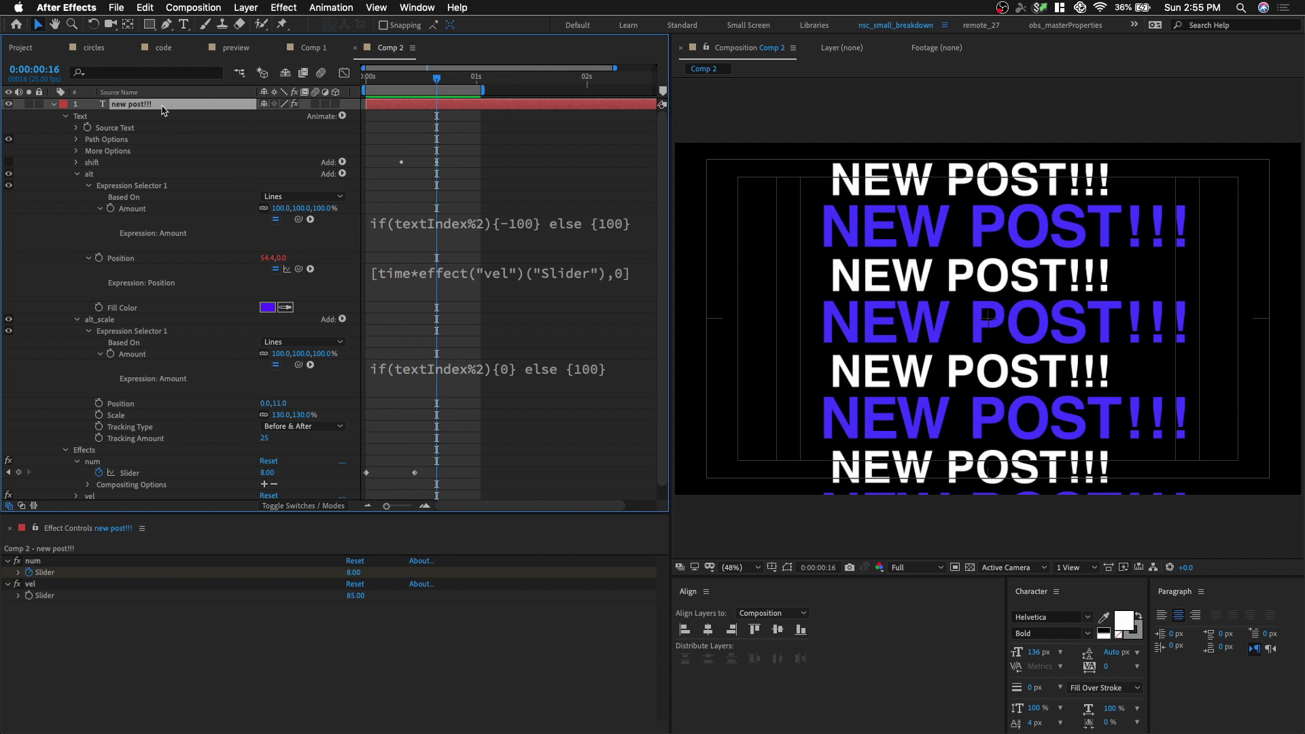
{"action": "key", "text": "Return"}
{"action": "type", "text": "t"}
- Repeat NEW POST!!! three times in each text line so rows overflow the frame, then preview
{"action": "double_click", "coordinate": [713, 189]}
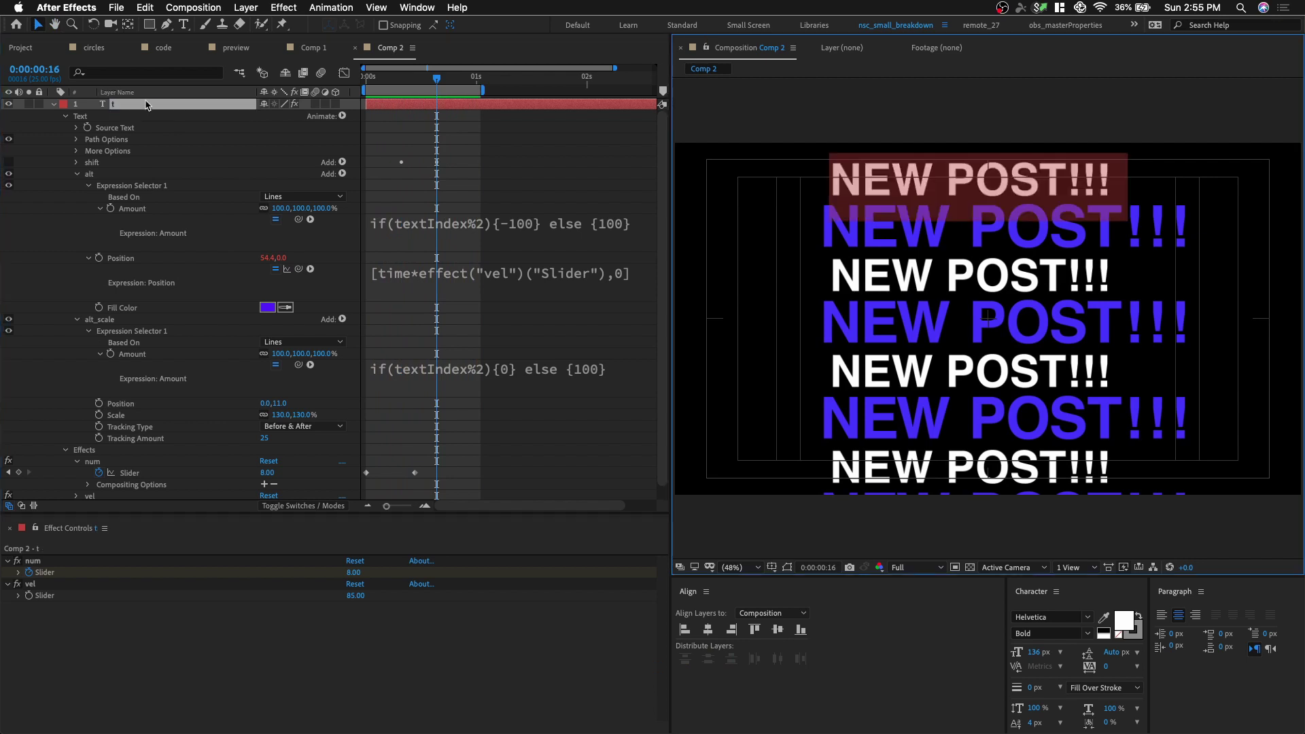
{"action": "left_click_drag", "start_coordinate": [1114, 178], "coordinate": [830, 183]}
{"action": "key", "text": "super+c"}
{"action": "key", "text": "Right"}
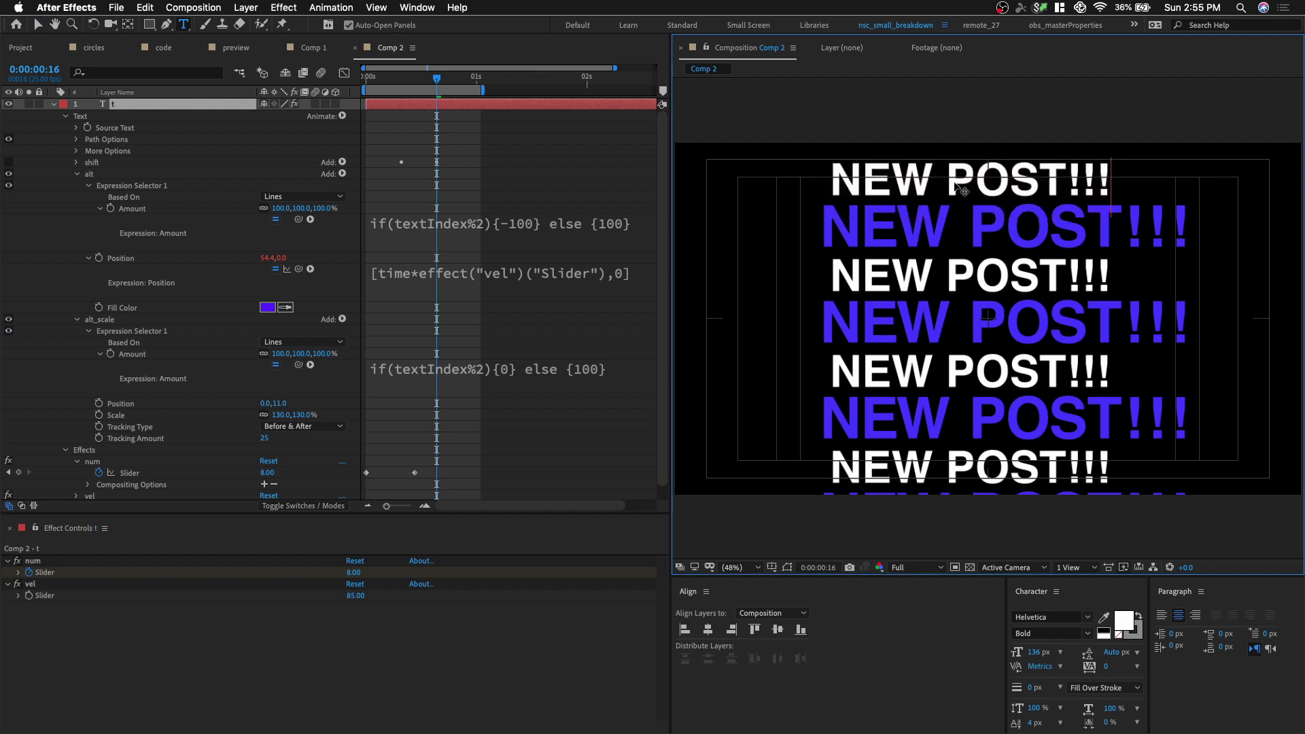
{"action": "key", "text": "super+v"}
{"action": "left_click", "coordinate": [971, 180]}
{"action": "key", "text": "super+v"}
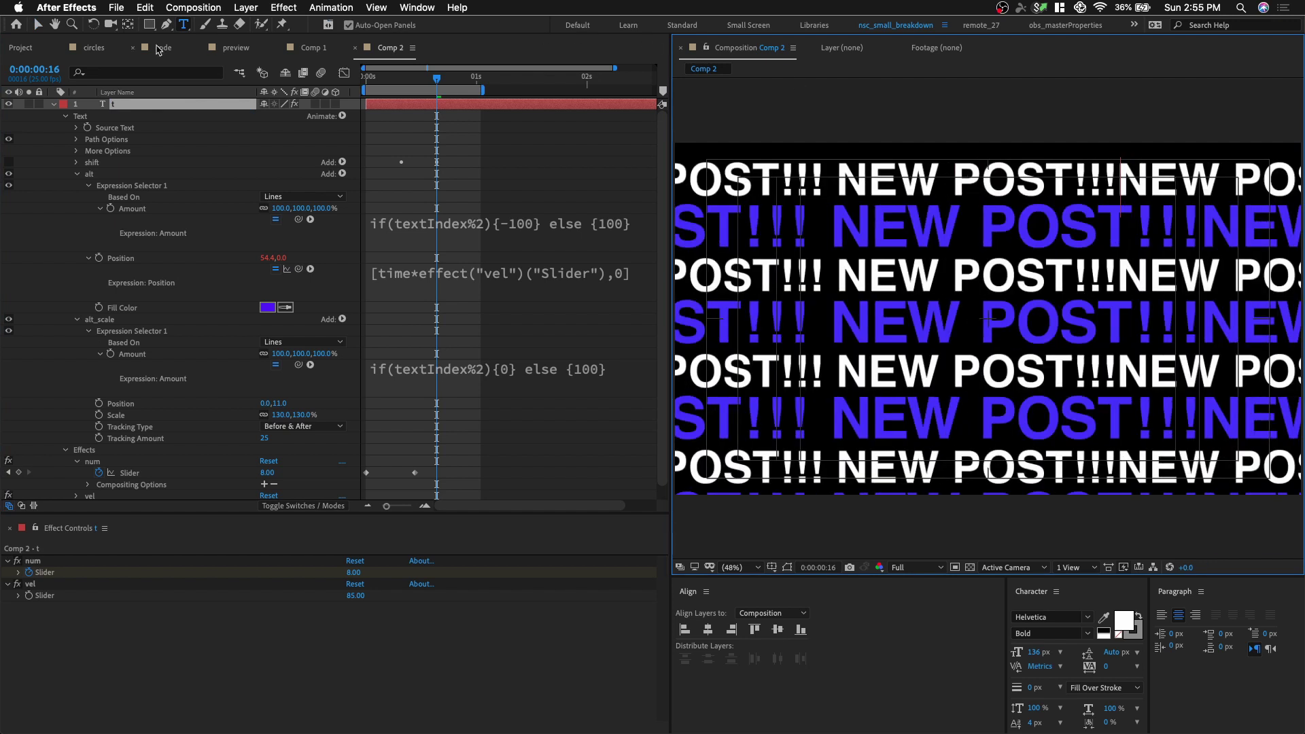
{"action": "left_click", "coordinate": [38, 25]}
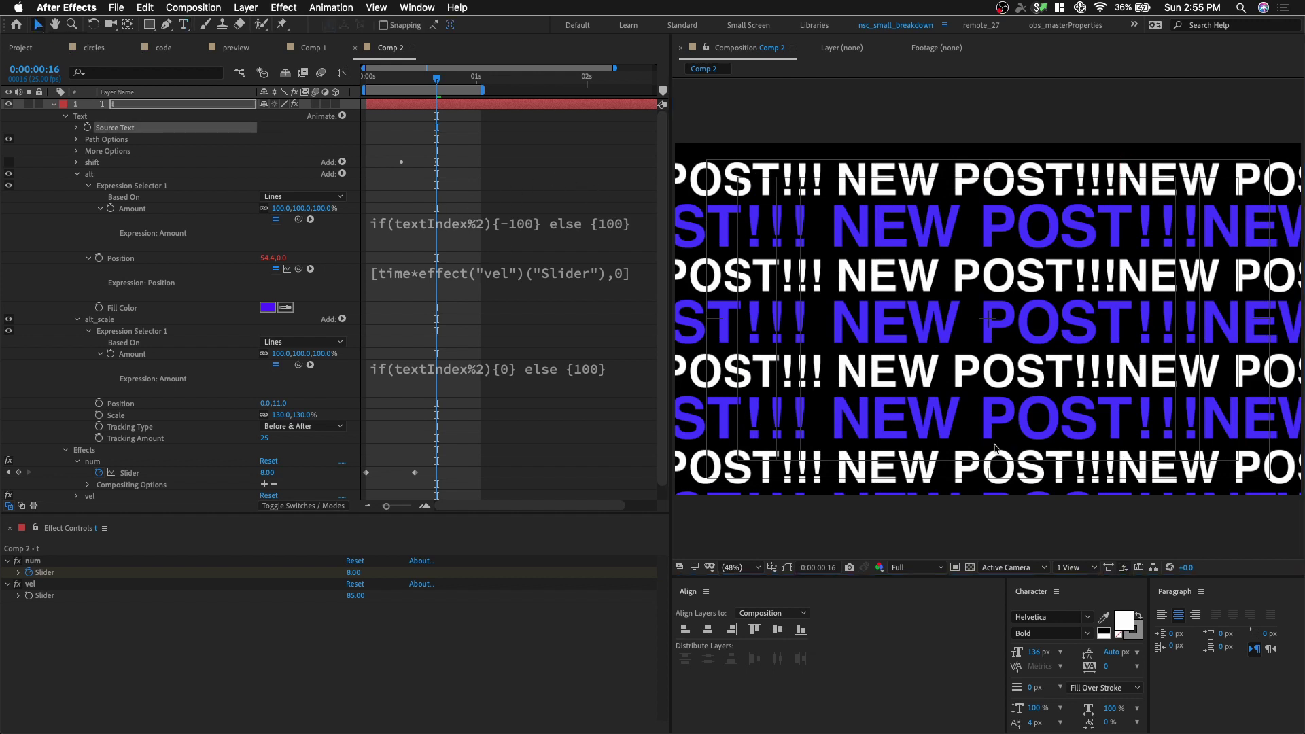
{"action": "key", "text": "space"}
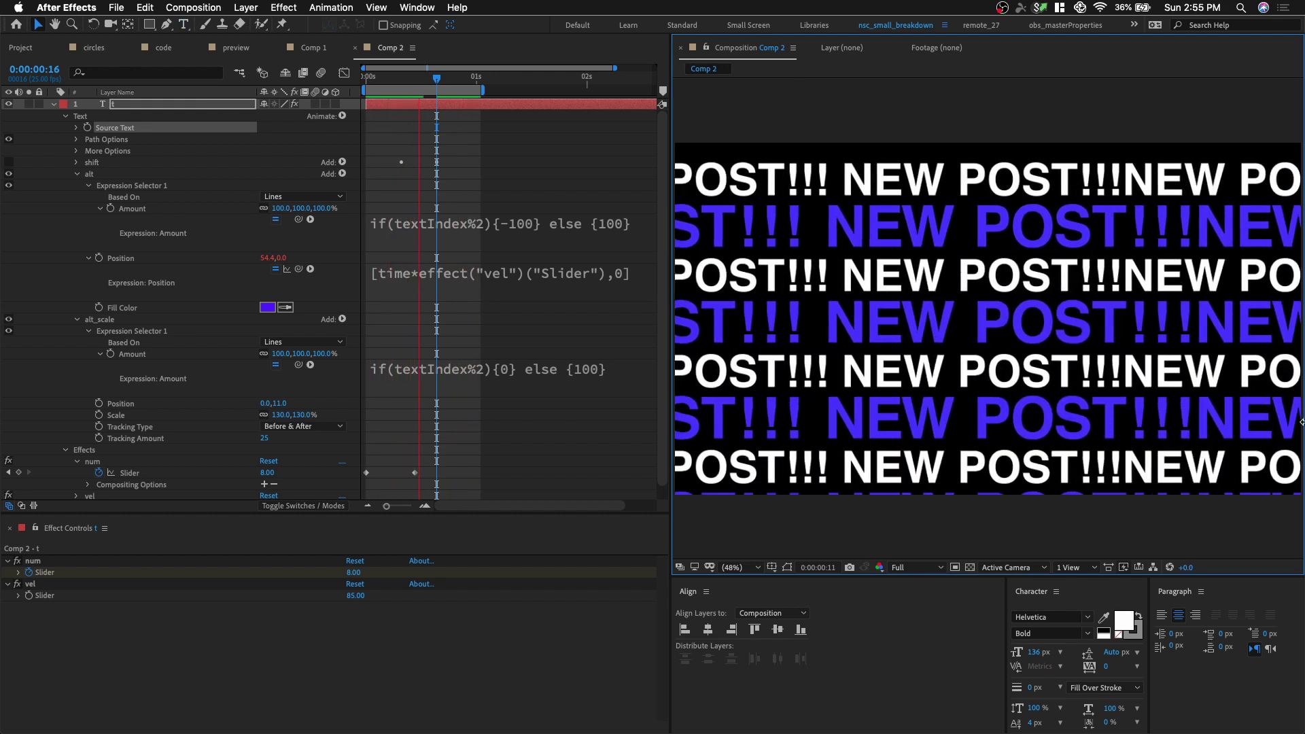
{"action": "scroll", "coordinate": [1026, 322], "scroll_direction": "down", "scroll_amount": 2}
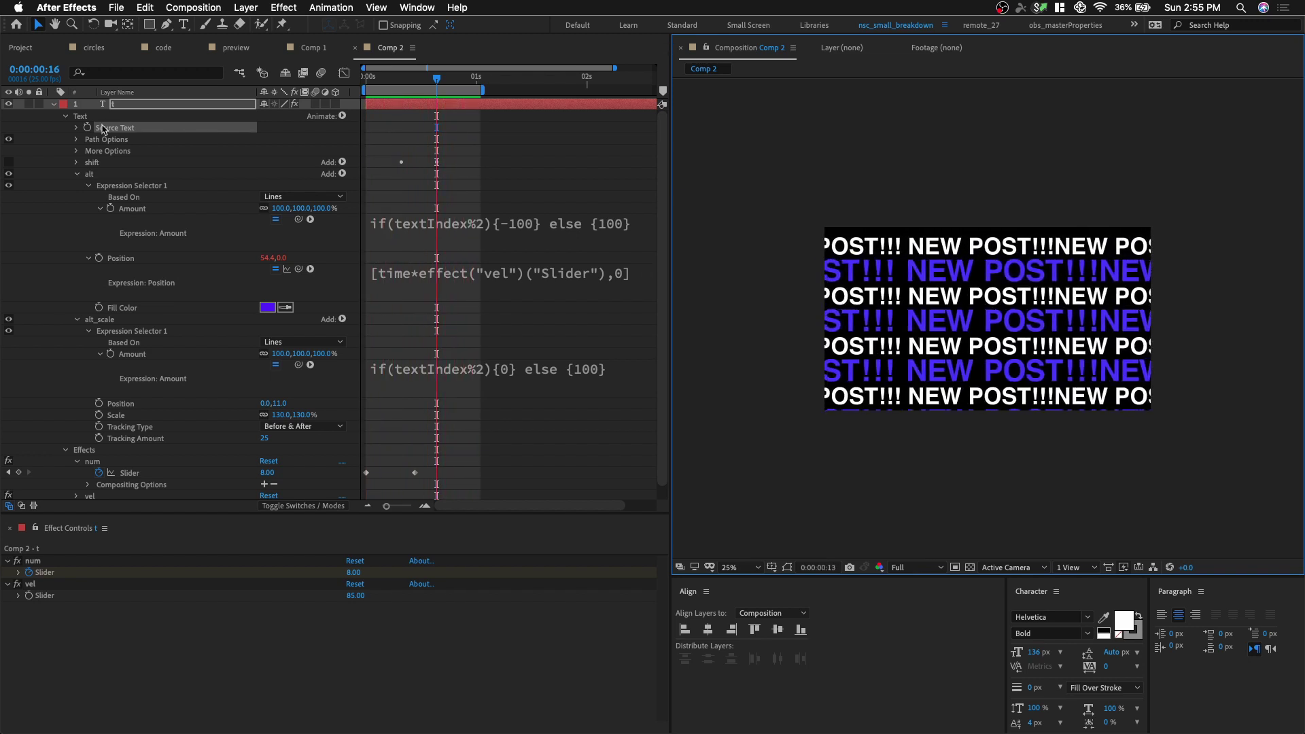
- Collapse the animator groups and select the t layer's Text and Effects properties
{"action": "left_click", "coordinate": [76, 174]}
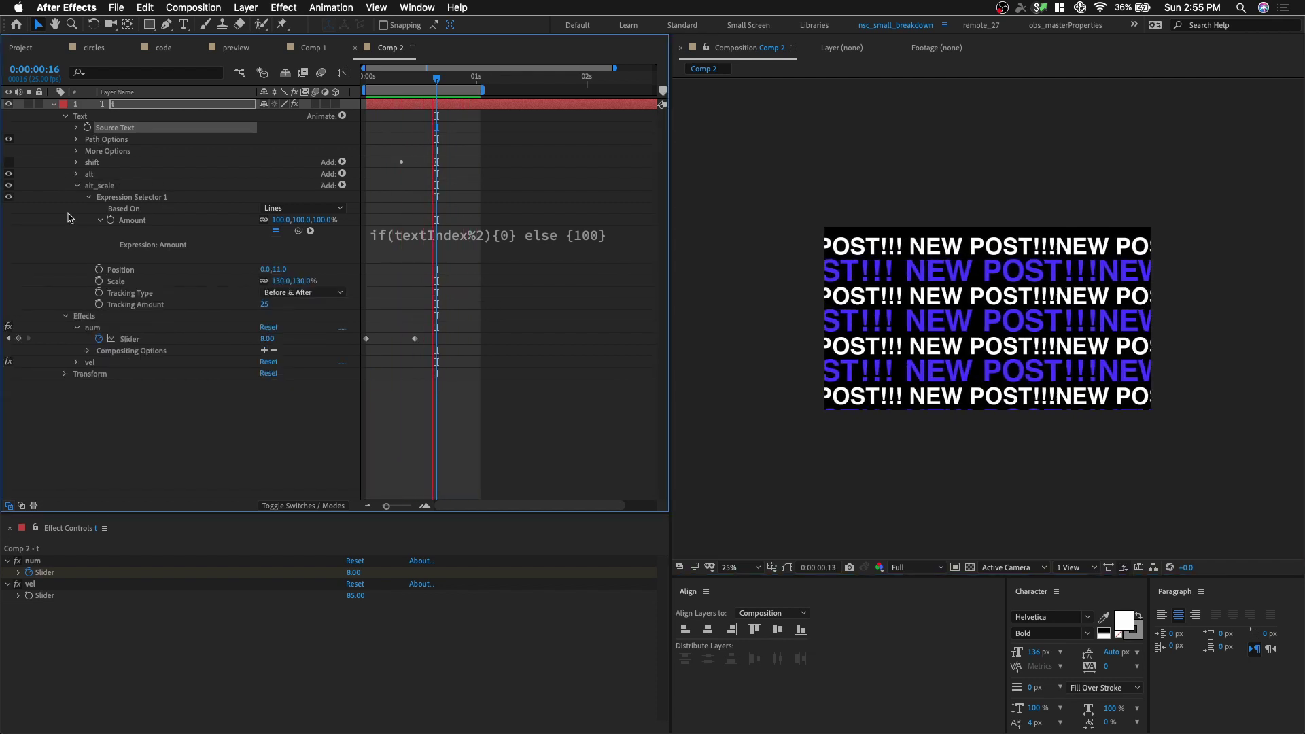
{"action": "left_click", "coordinate": [76, 186]}
{"action": "left_click", "coordinate": [110, 163]}
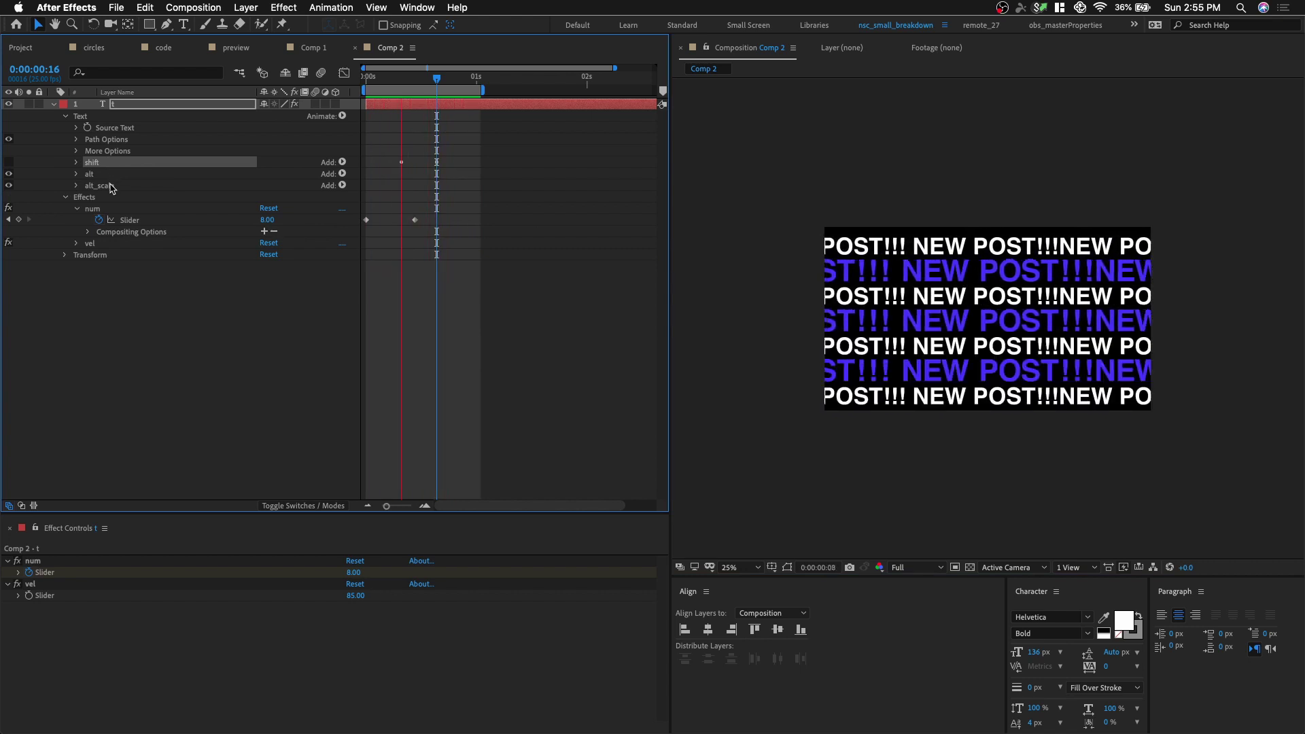
{"action": "key", "text": "space"}
{"action": "left_click", "coordinate": [66, 117]}
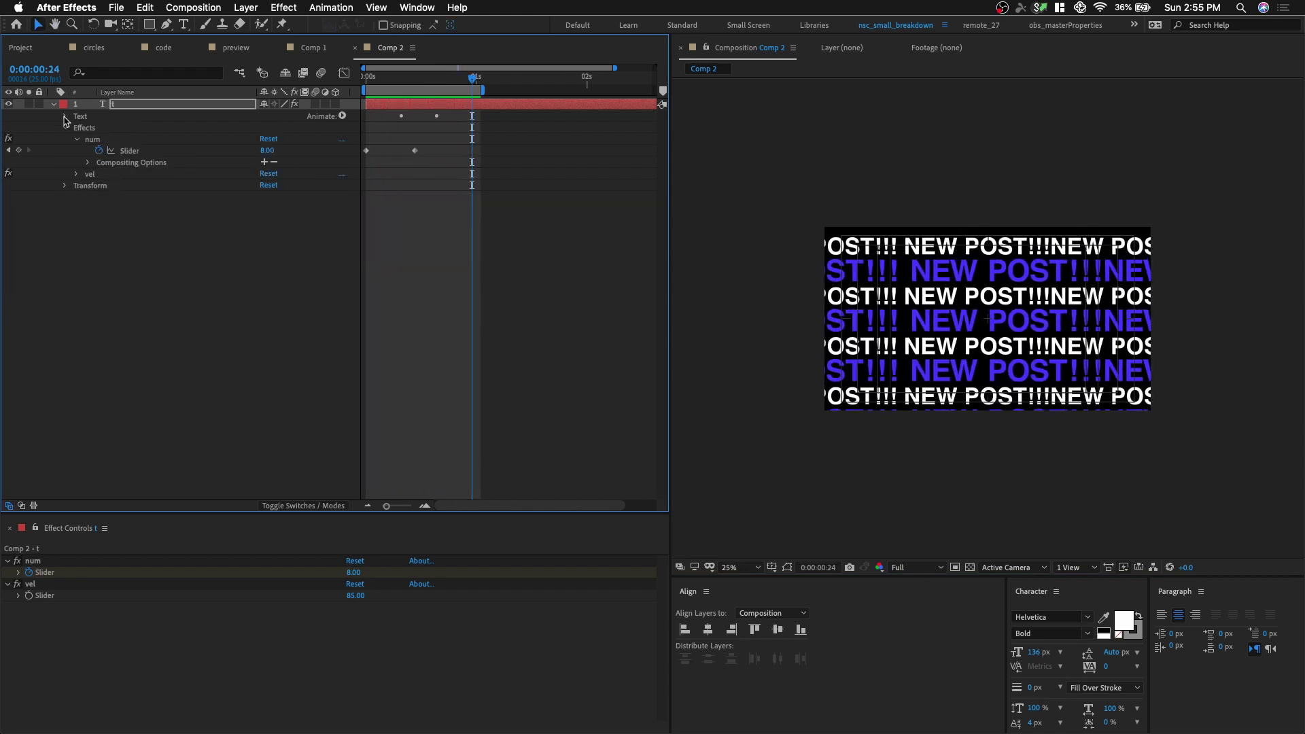
{"action": "left_click", "coordinate": [66, 128]}
{"action": "left_click", "coordinate": [85, 118]}
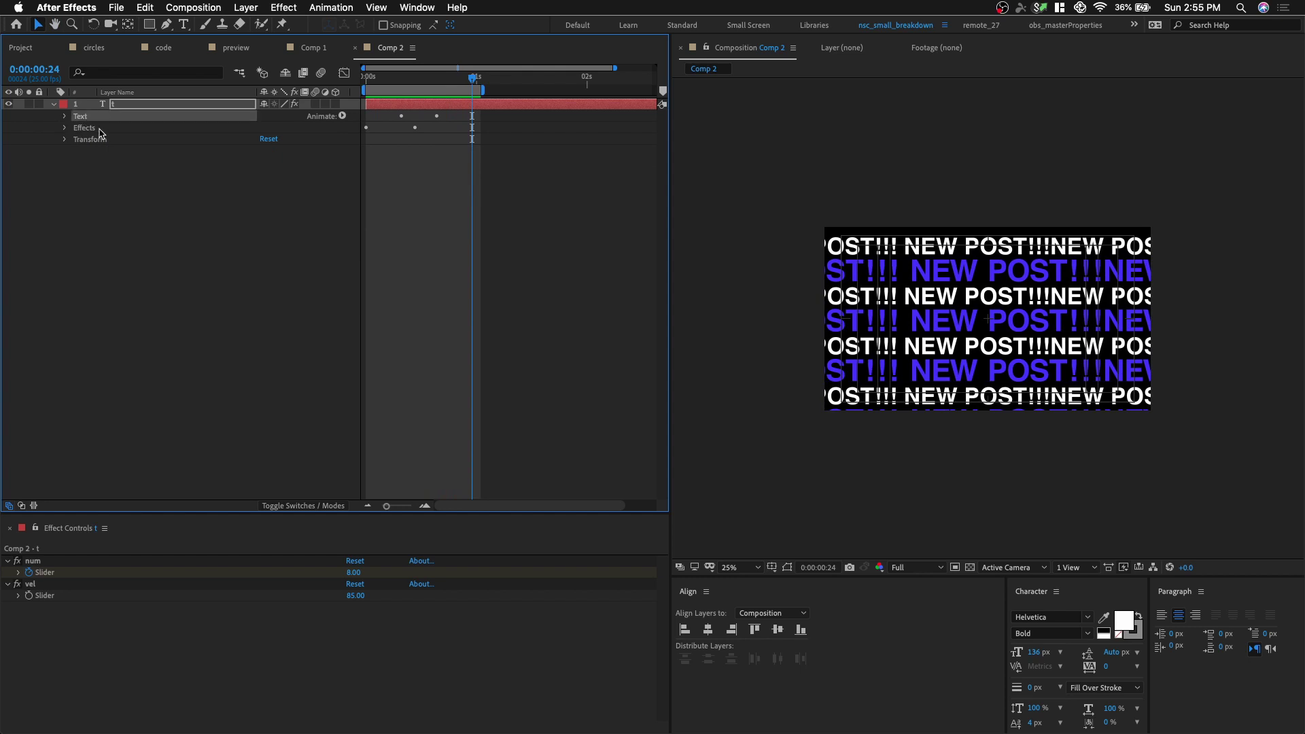
{"action": "left_click", "coordinate": [99, 128], "text": "shift"}
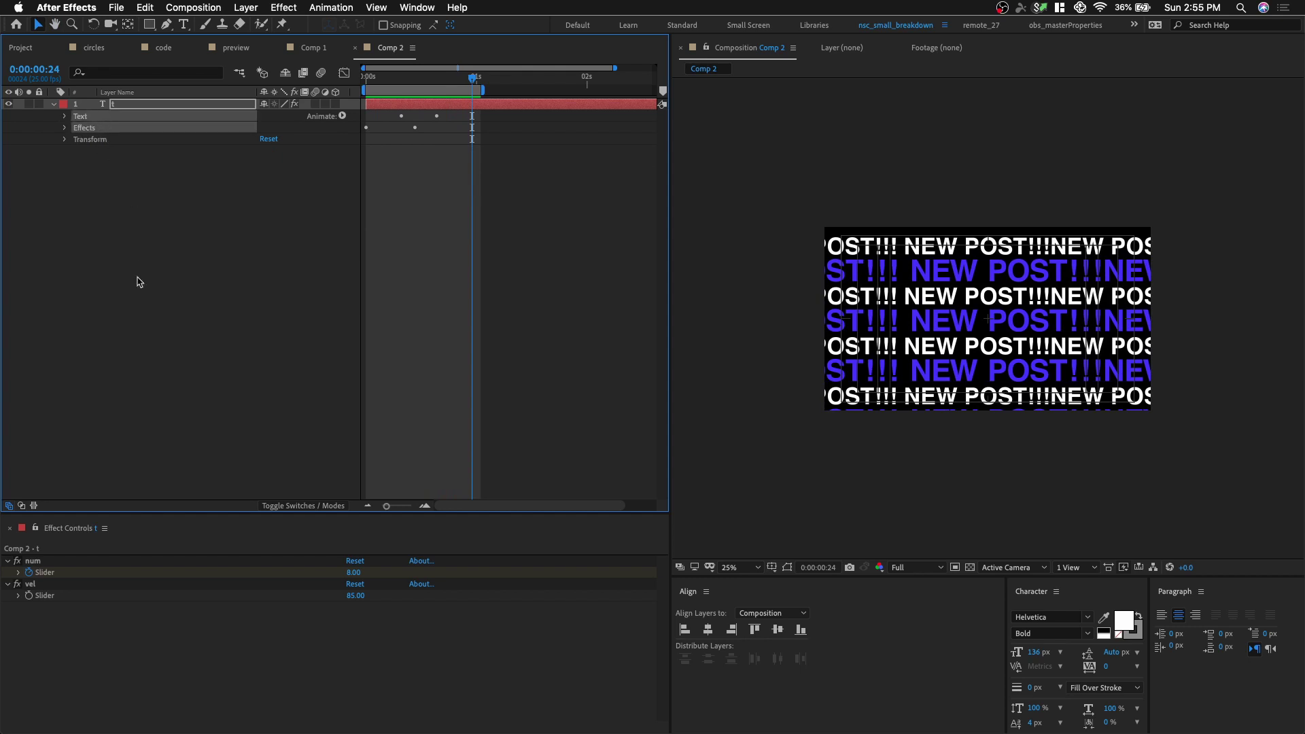
- Save the selected properties as the animation preset textRepeaterDemo.ffx
{"action": "left_click", "coordinate": [346, 7]}
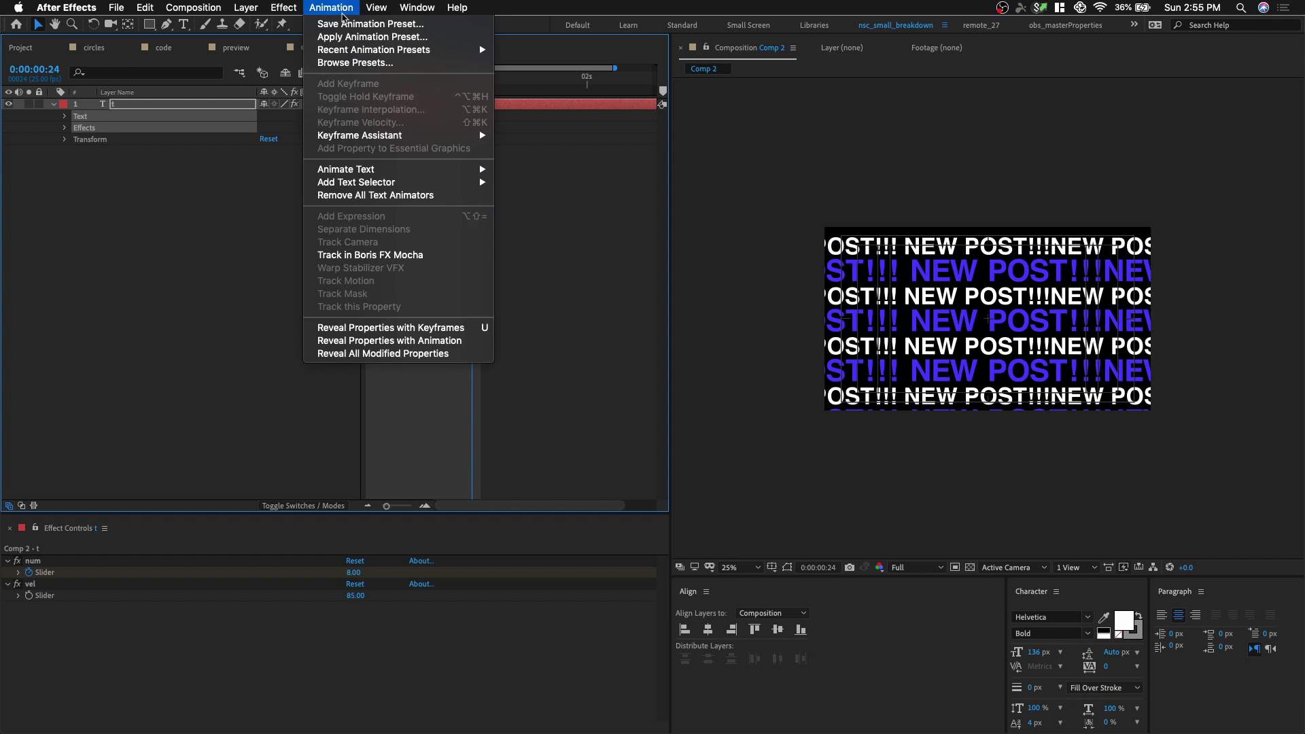
{"action": "left_click", "coordinate": [347, 24]}
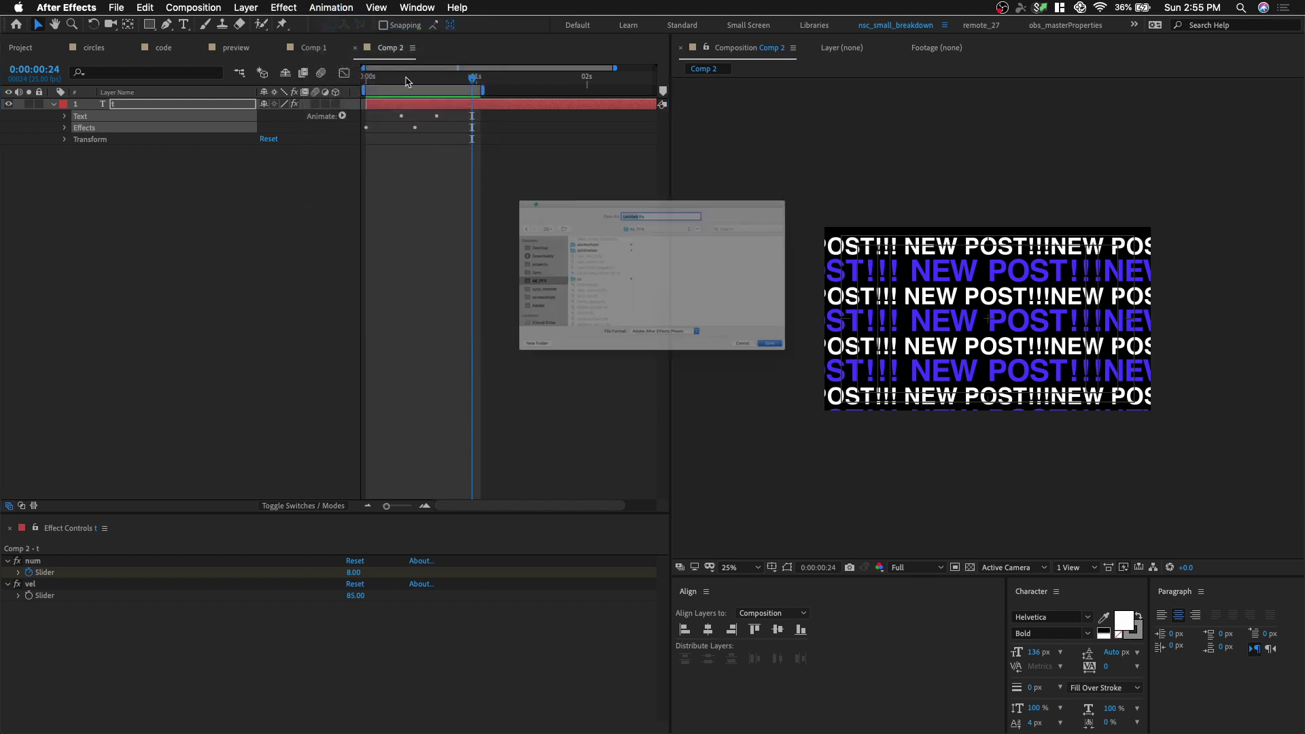
{"action": "scroll", "coordinate": [551, 258], "scroll_direction": "down", "scroll_amount": 15}
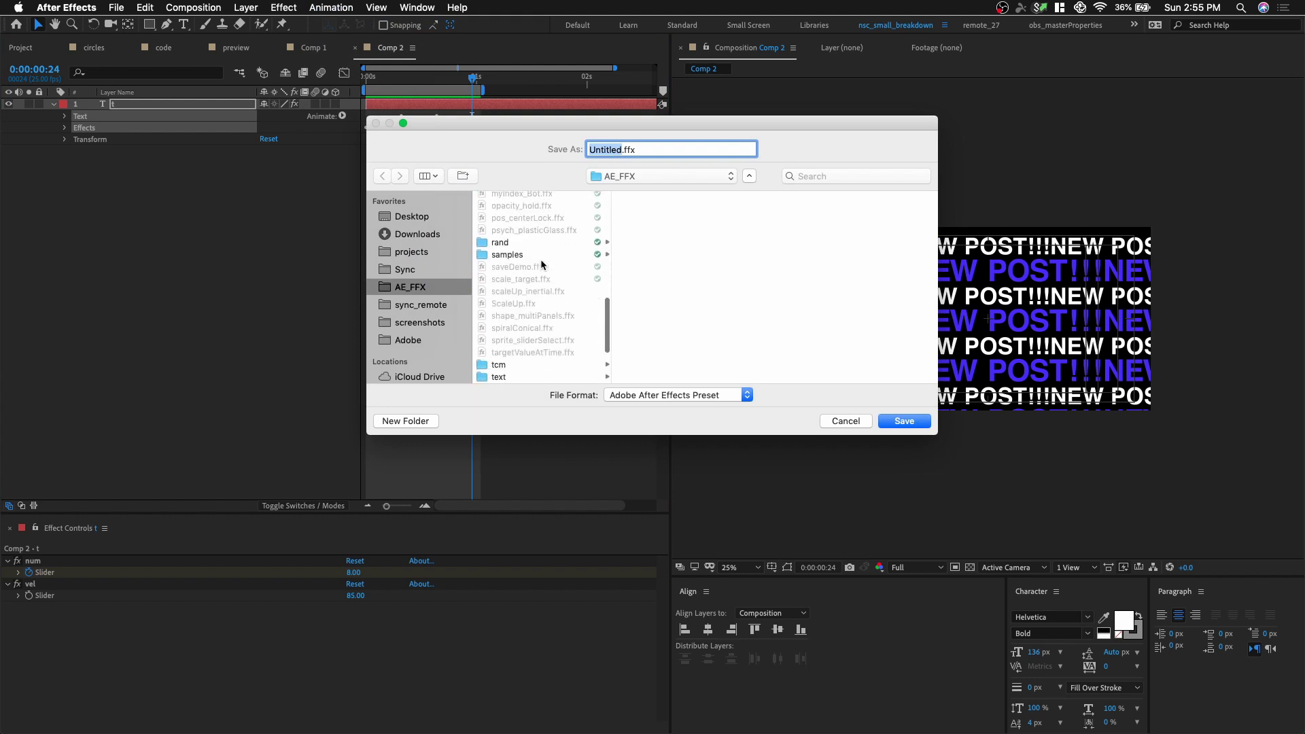
{"action": "scroll", "coordinate": [557, 264], "scroll_direction": "down", "scroll_amount": 3}
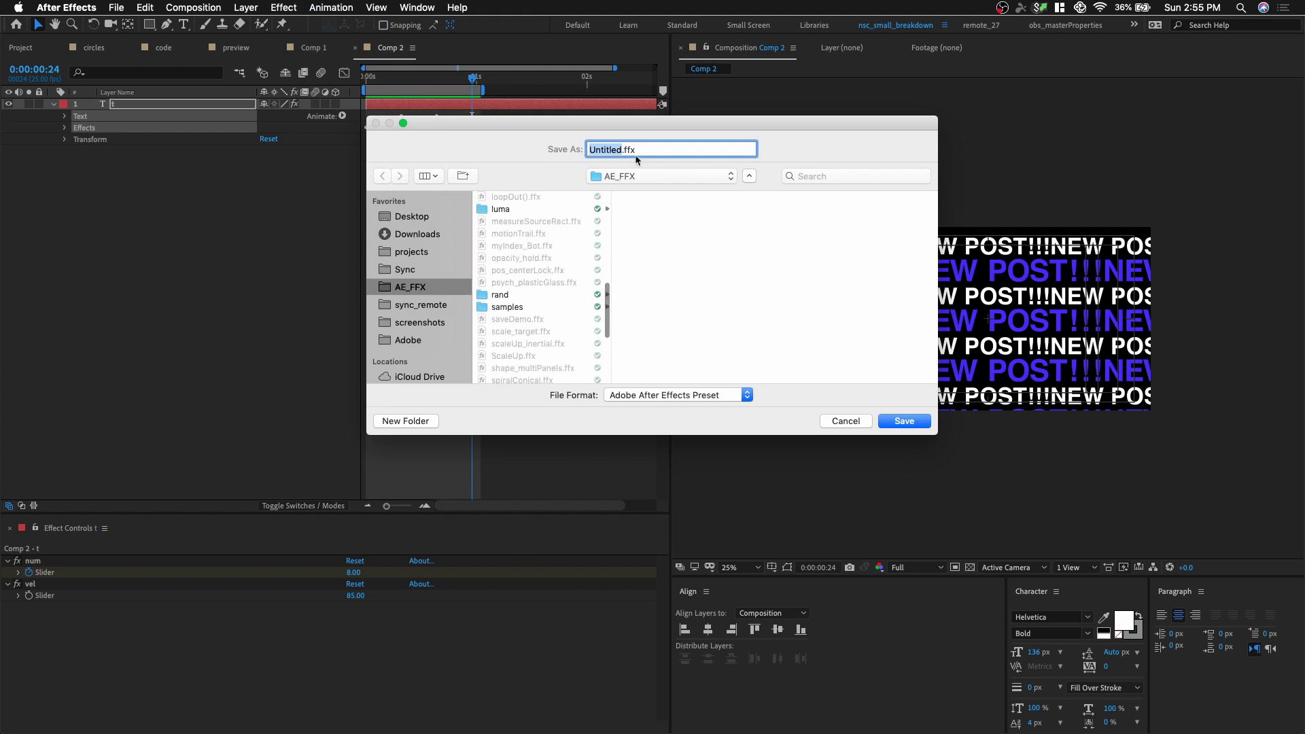
{"action": "scroll", "coordinate": [556, 251], "scroll_direction": "down", "scroll_amount": 2}
{"action": "type", "text": "terDemo"}
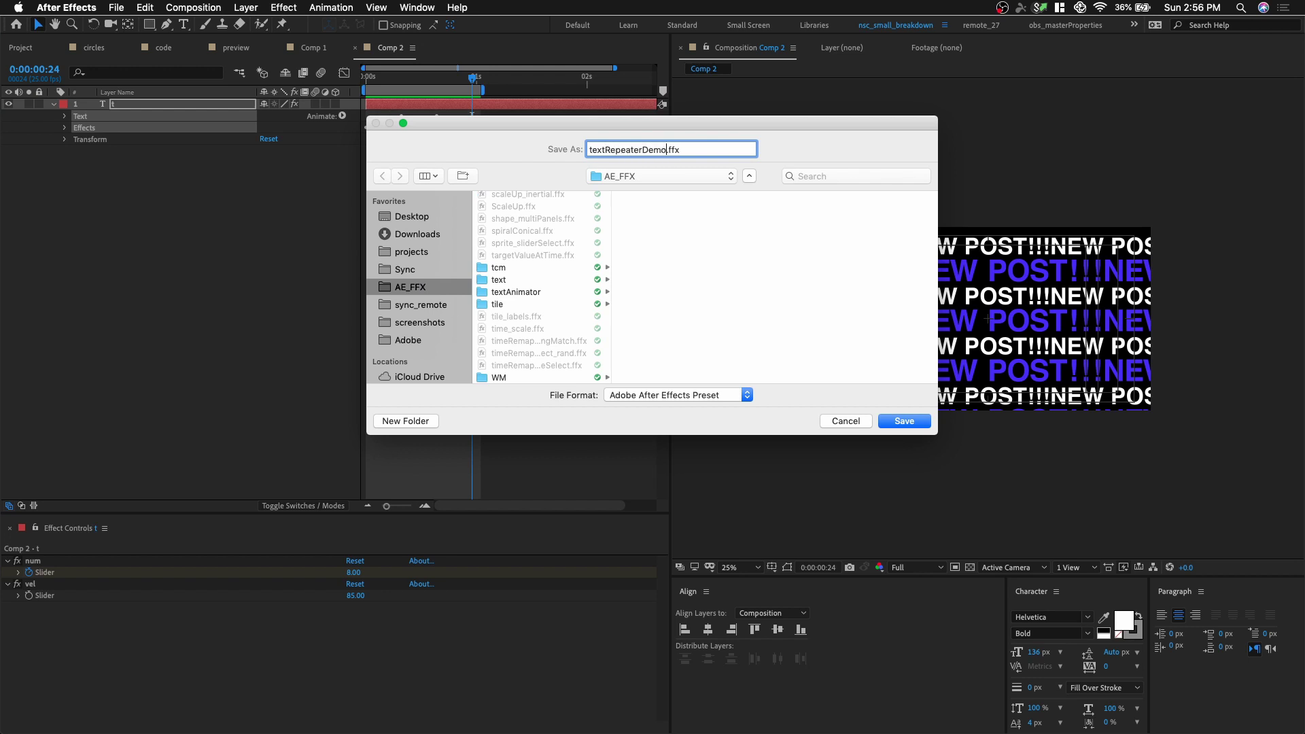
{"action": "key", "text": "Return"}
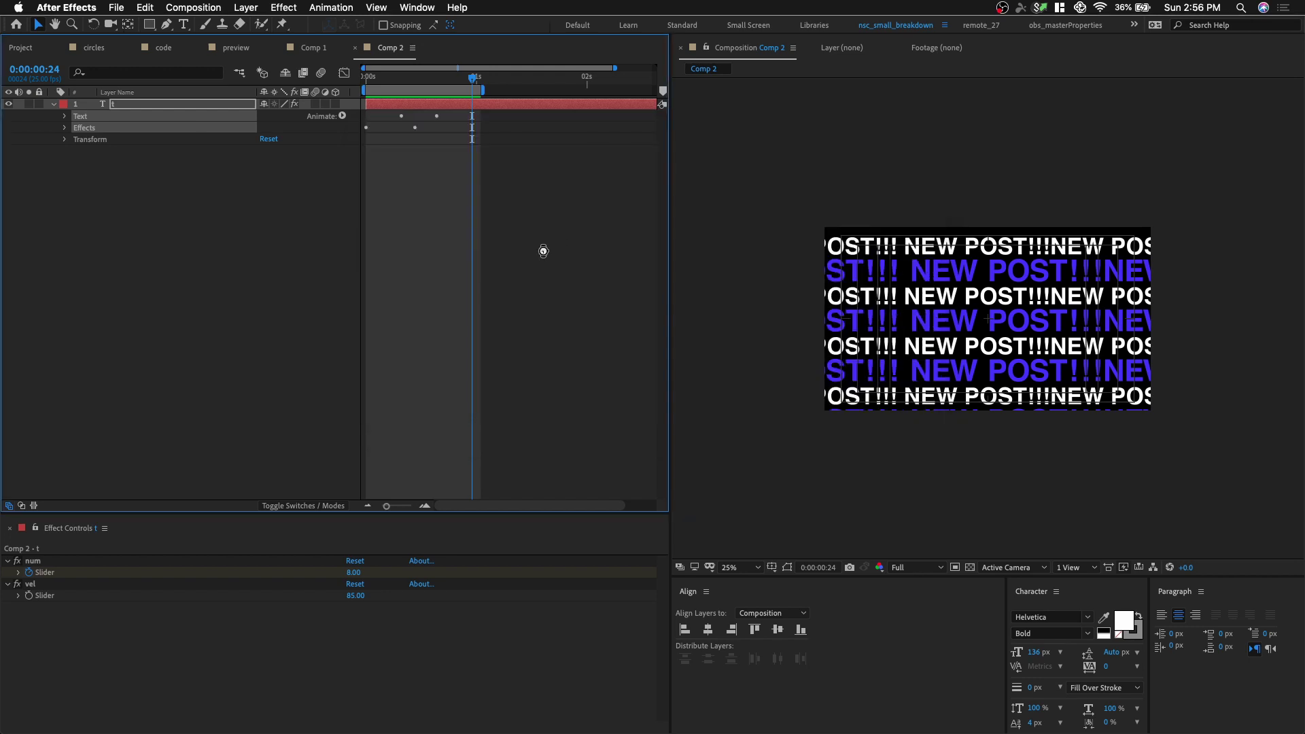
- Create Comp 3 and apply the textRepeaterDemo preset from Recent Animation Presets
{"action": "key", "text": "super+n"}
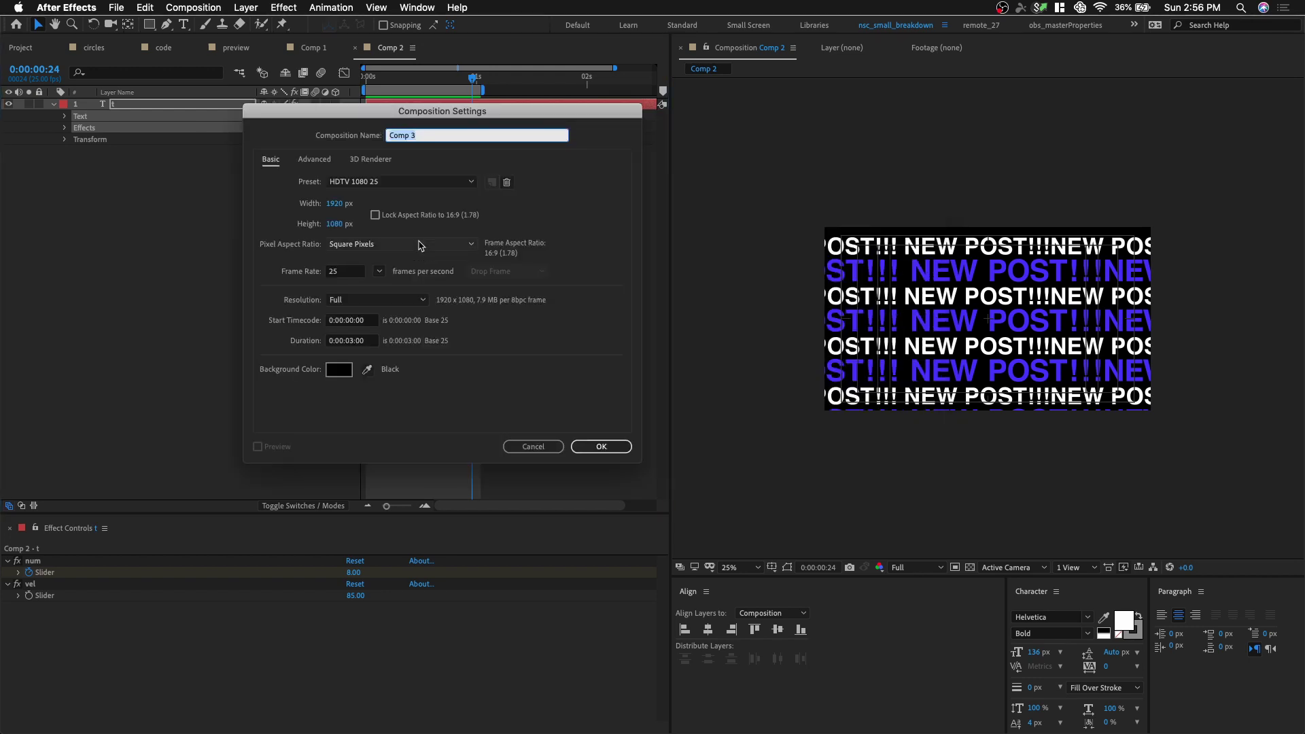
{"action": "left_click", "coordinate": [613, 443]}
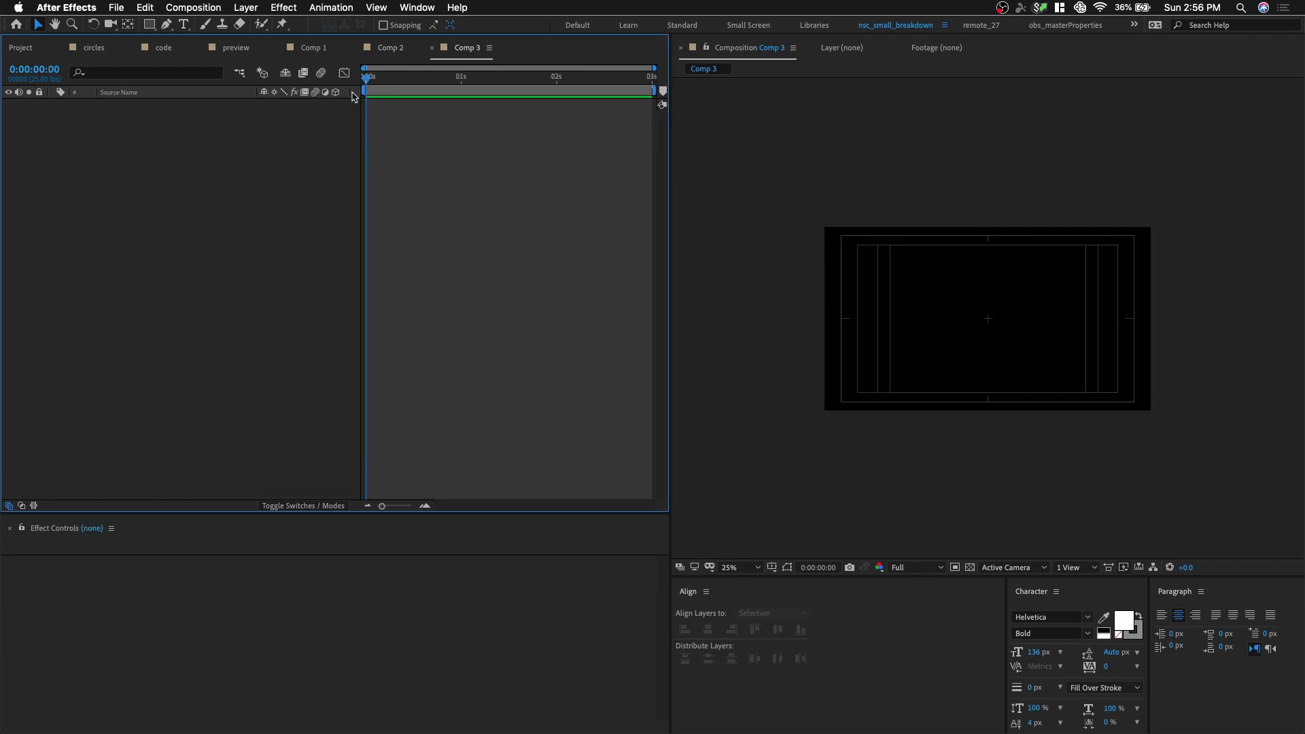
{"action": "left_click", "coordinate": [329, 7]}
{"action": "mouse_move", "coordinate": [451, 53]}
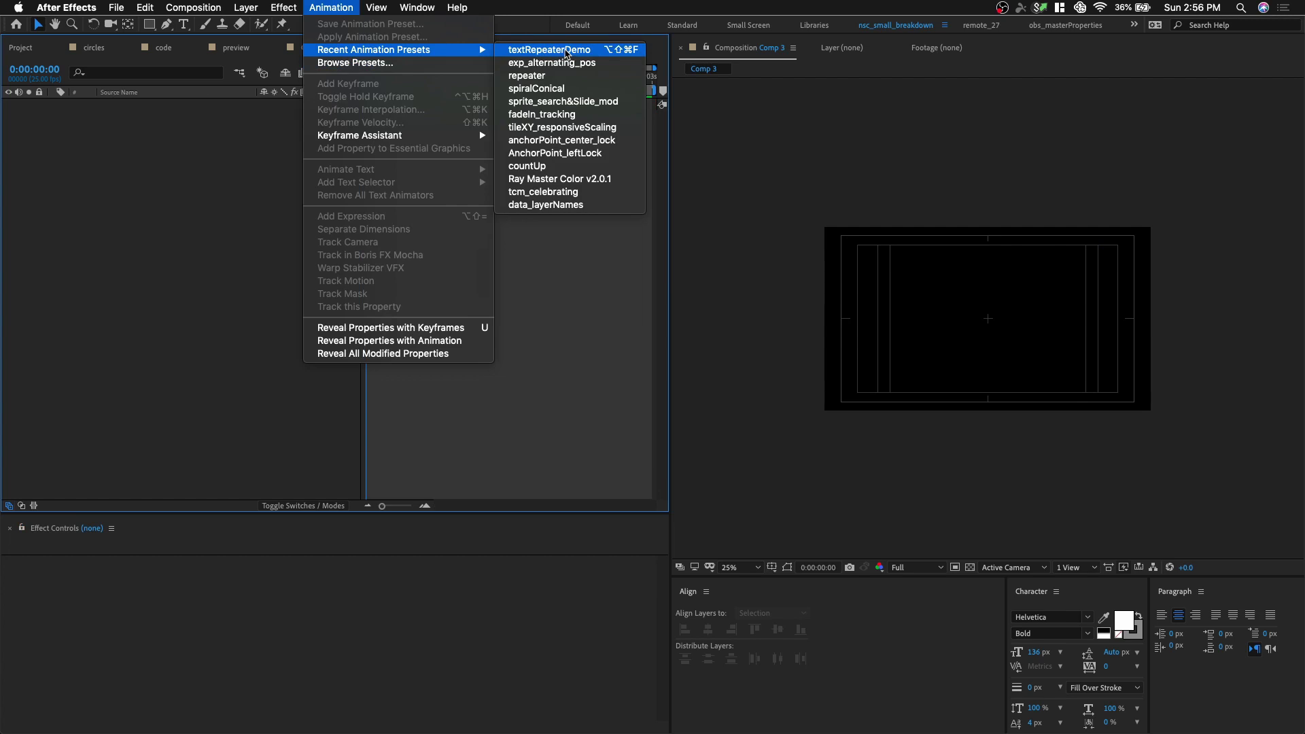
{"action": "left_click", "coordinate": [566, 53]}
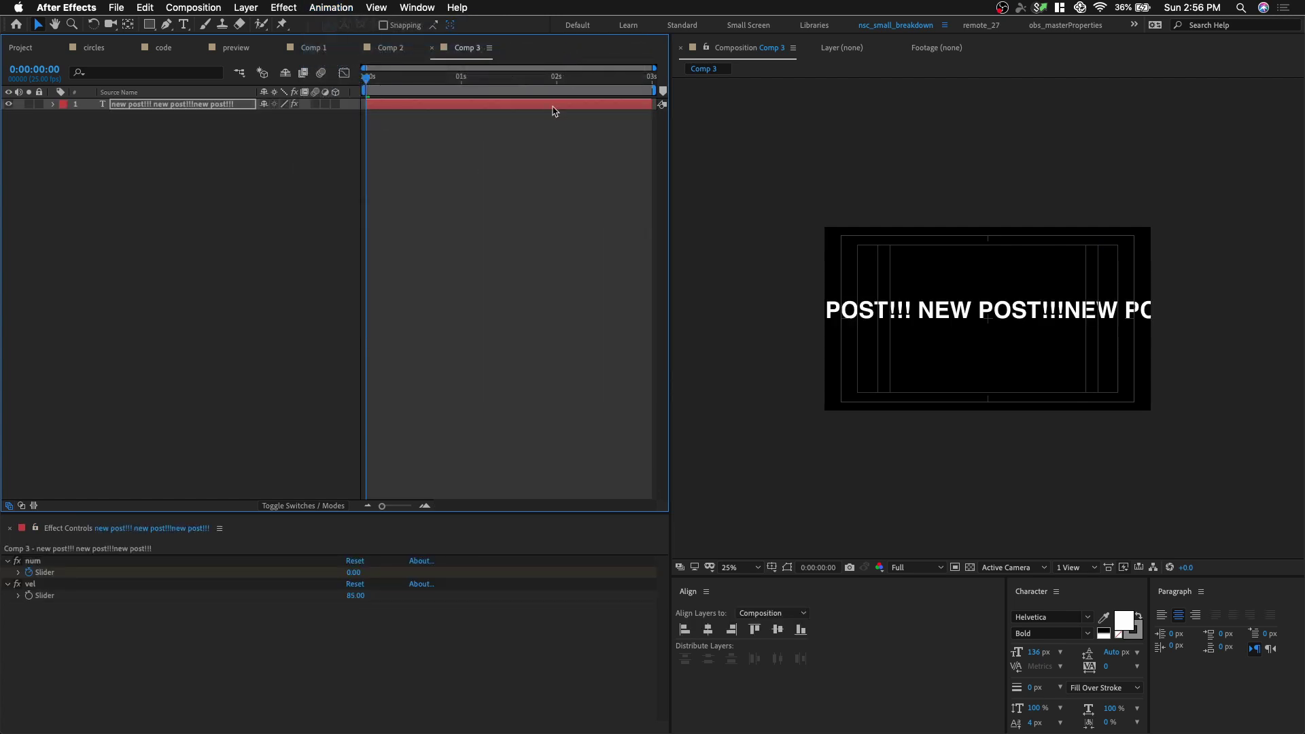
- Preview the repeating NEW POST!!! rows, hide the safe-area guides, and select the text layer
{"action": "key", "text": "space"}
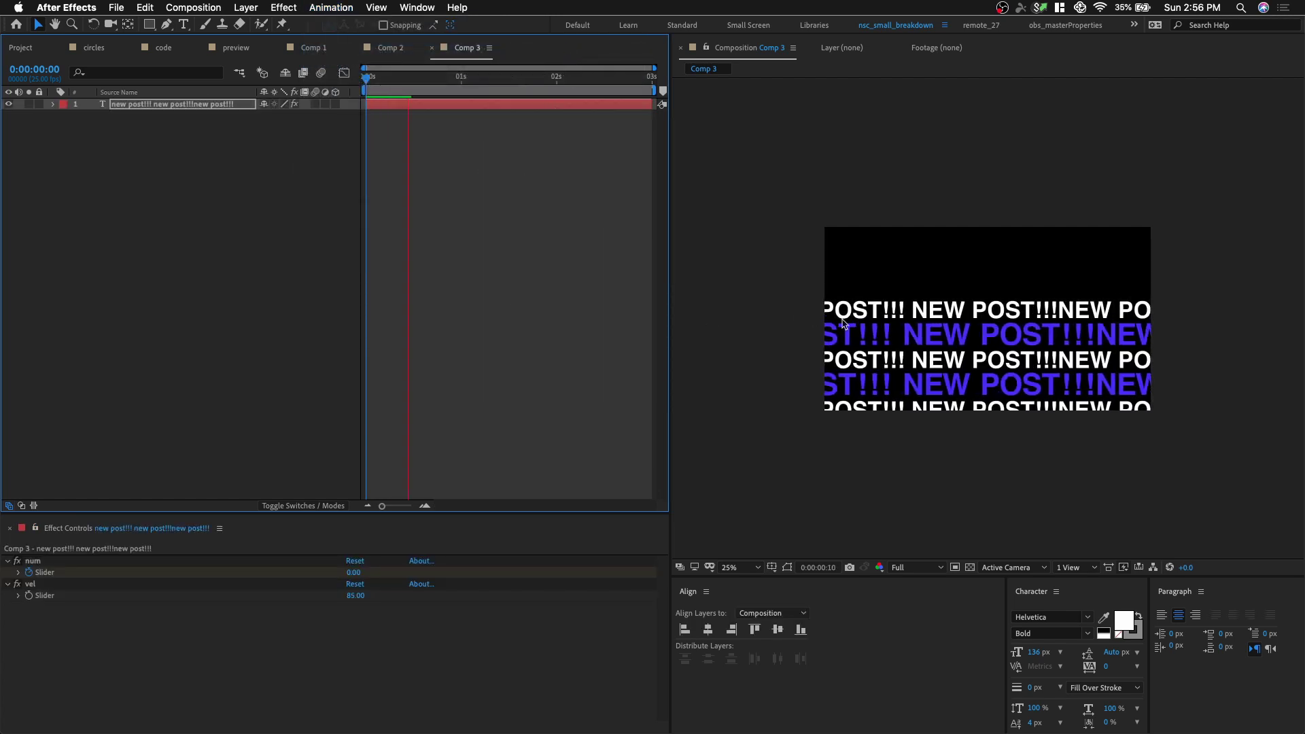
{"action": "left_click", "coordinate": [913, 326]}
{"action": "key", "text": "apostrophe"}
{"action": "left_click", "coordinate": [125, 108]}
- Reveal the text layer's expressions and read the Source Text and Amount code unchanged
{"action": "key", "text": "e"}
{"action": "key", "text": "e"}
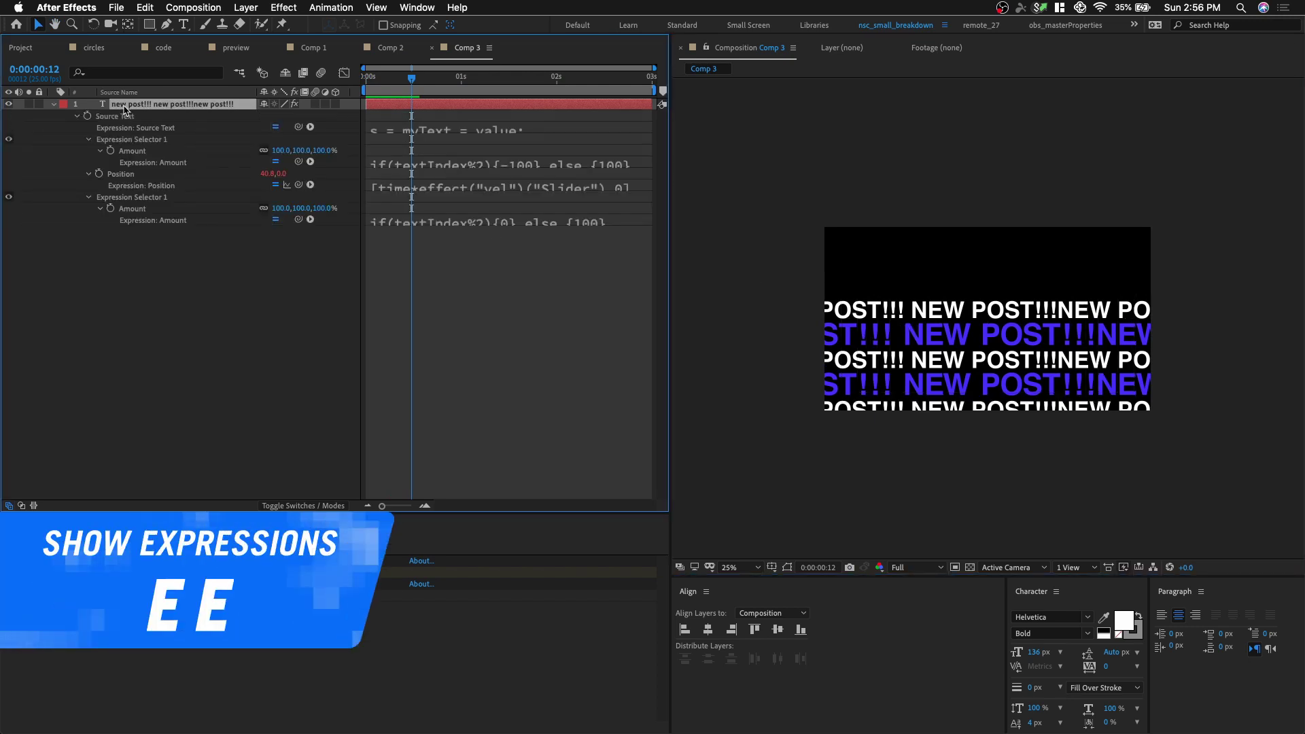
{"action": "left_click", "coordinate": [443, 142]}
{"action": "left_click", "coordinate": [481, 308]}
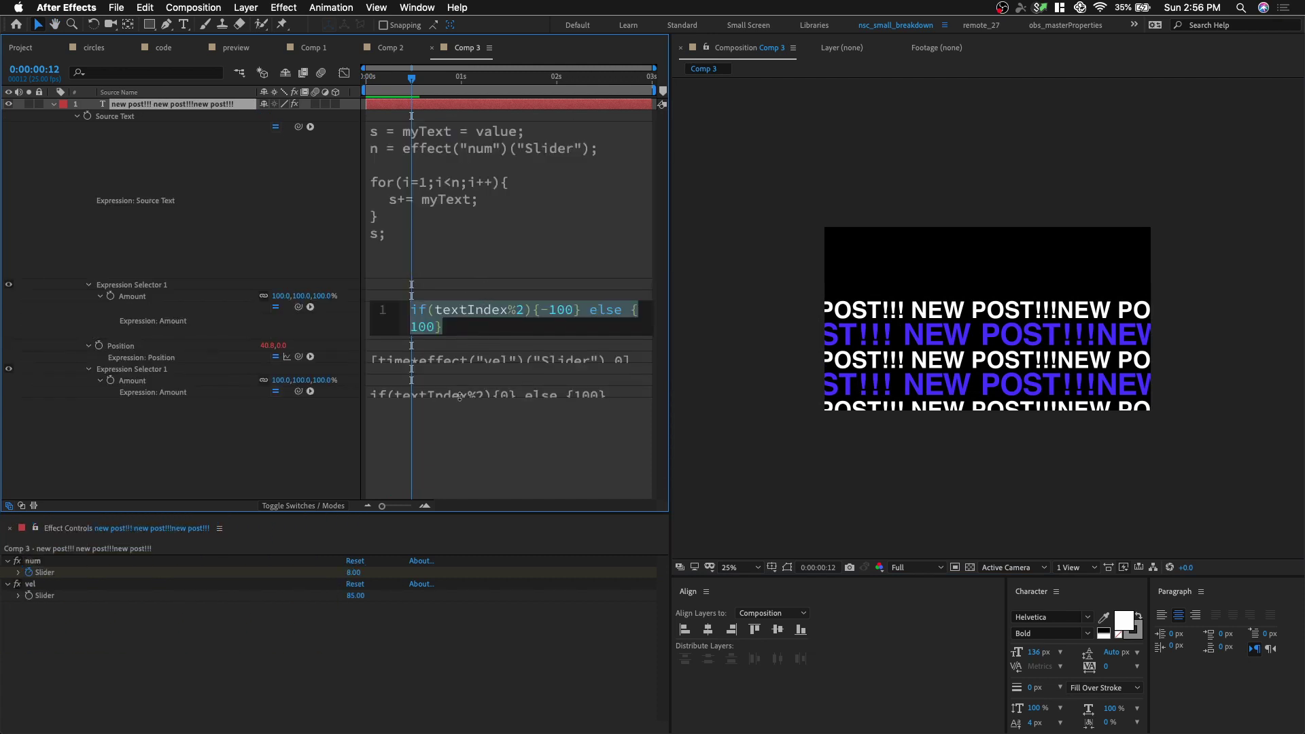
{"action": "left_click", "coordinate": [469, 435]}
- Show only the keyframed properties, preview and scrub the row build-up, and select the num effect
{"action": "key", "text": "u"}
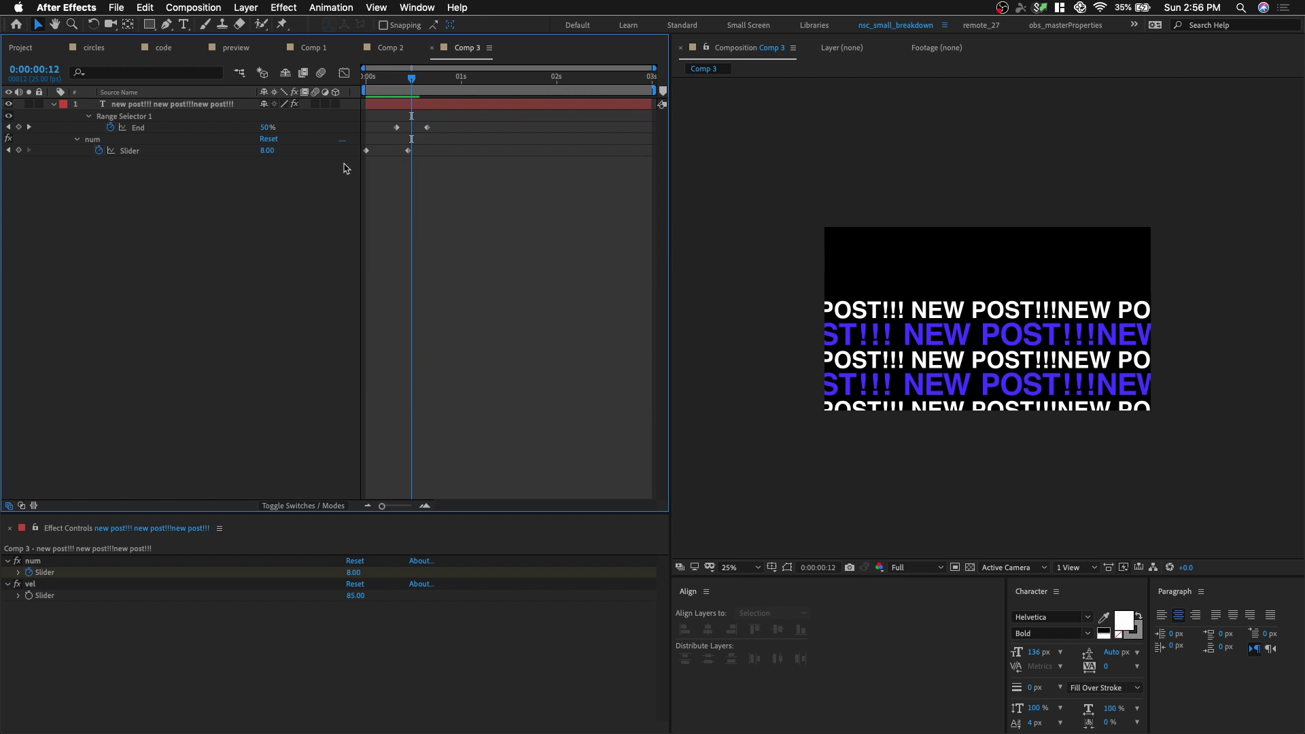
{"action": "key", "text": "space"}
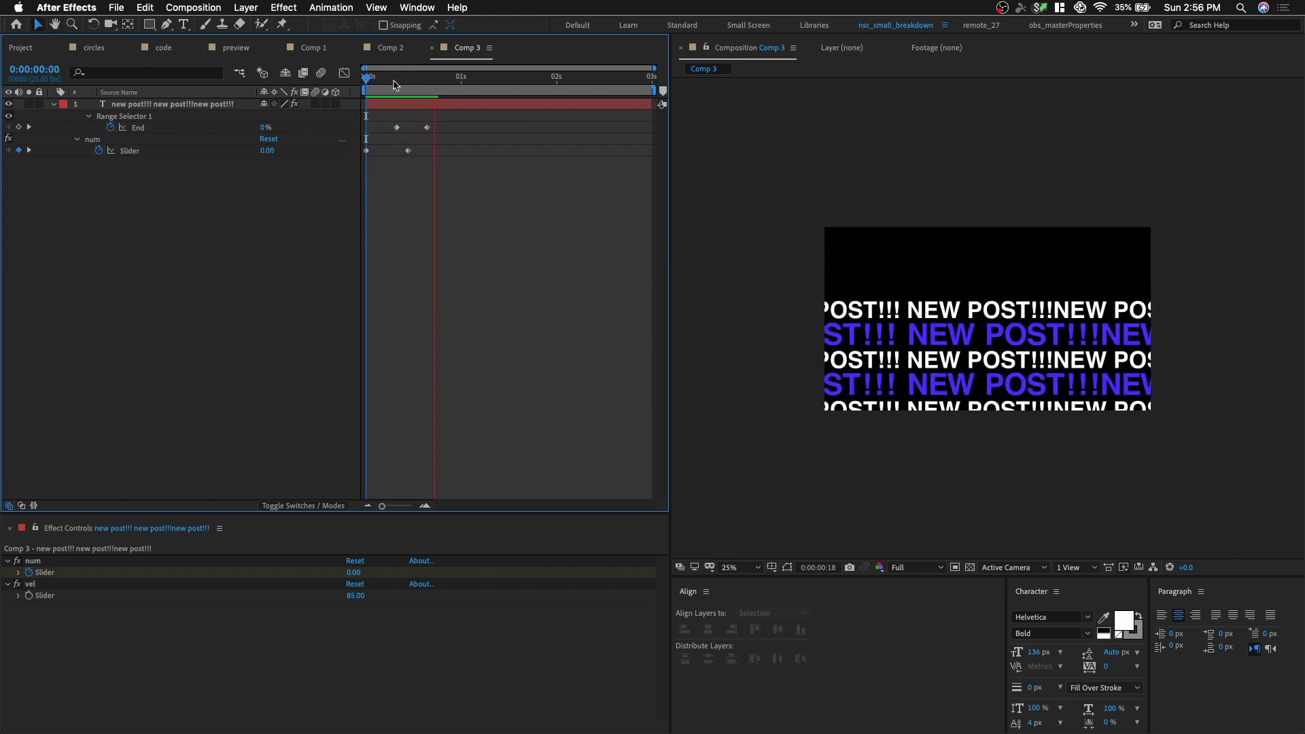
{"action": "left_click", "coordinate": [898, 288]}
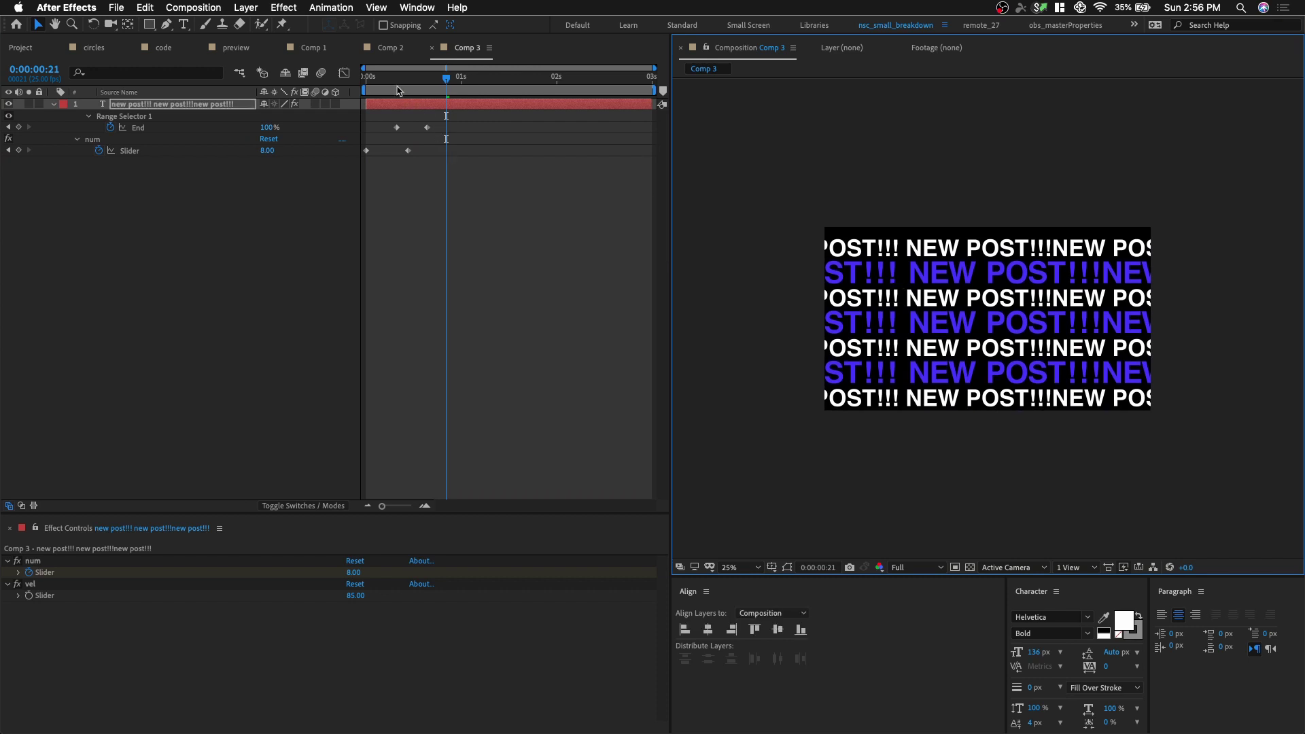
{"action": "left_click_drag", "start_coordinate": [394, 86], "coordinate": [346, 90]}
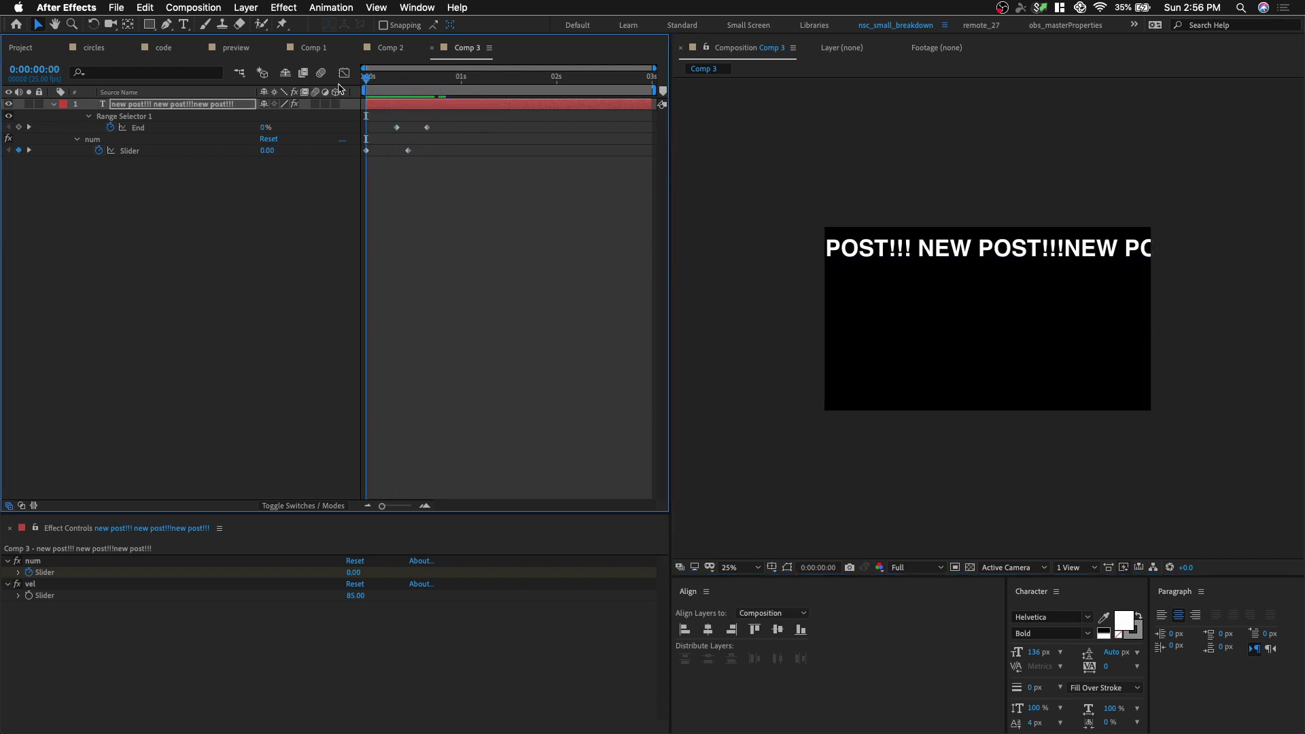
{"action": "key", "text": "space"}
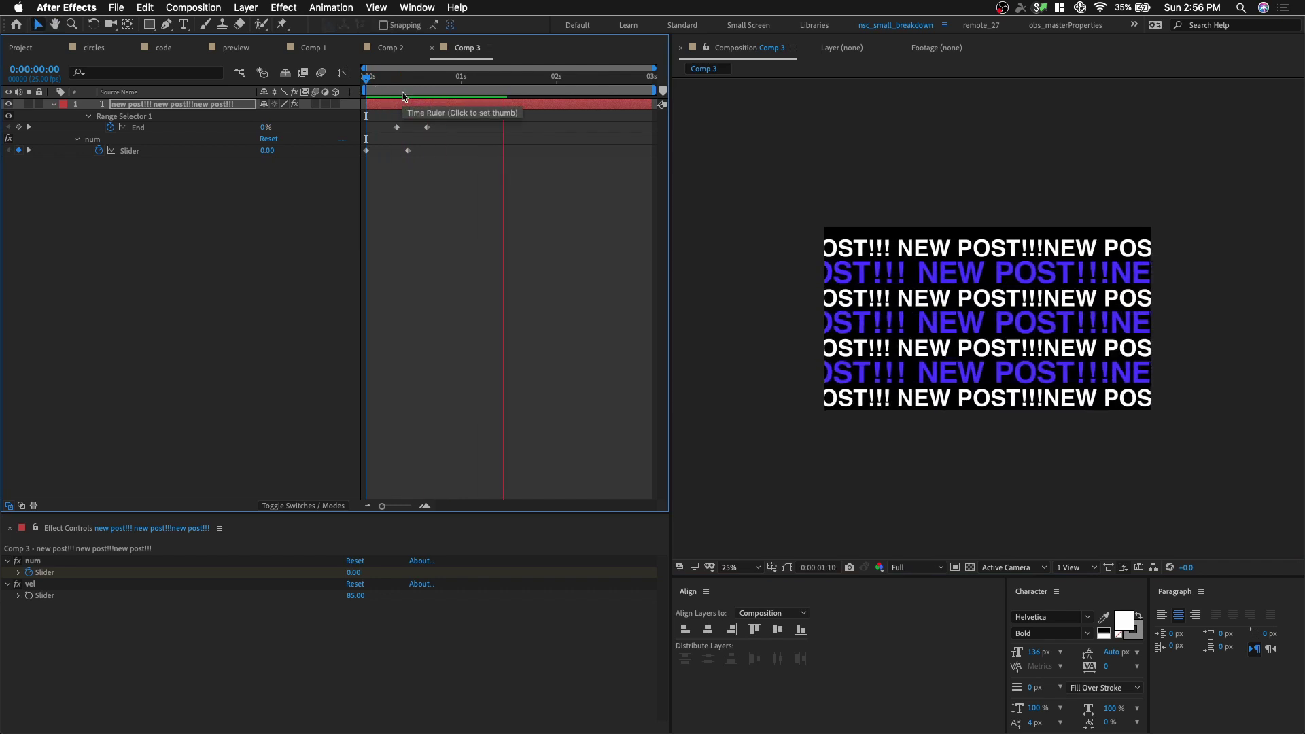
{"action": "mouse_move", "coordinate": [397, 94]}
{"action": "left_mouse_down"}
{"action": "mouse_move", "coordinate": [384, 95]}
{"action": "mouse_move", "coordinate": [449, 107]}
{"action": "mouse_move", "coordinate": [366, 107]}
{"action": "mouse_move", "coordinate": [426, 107]}
{"action": "mouse_move", "coordinate": [373, 105]}
{"action": "mouse_move", "coordinate": [426, 106]}
{"action": "mouse_move", "coordinate": [381, 107]}
{"action": "mouse_move", "coordinate": [404, 111]}
{"action": "left_mouse_up"}
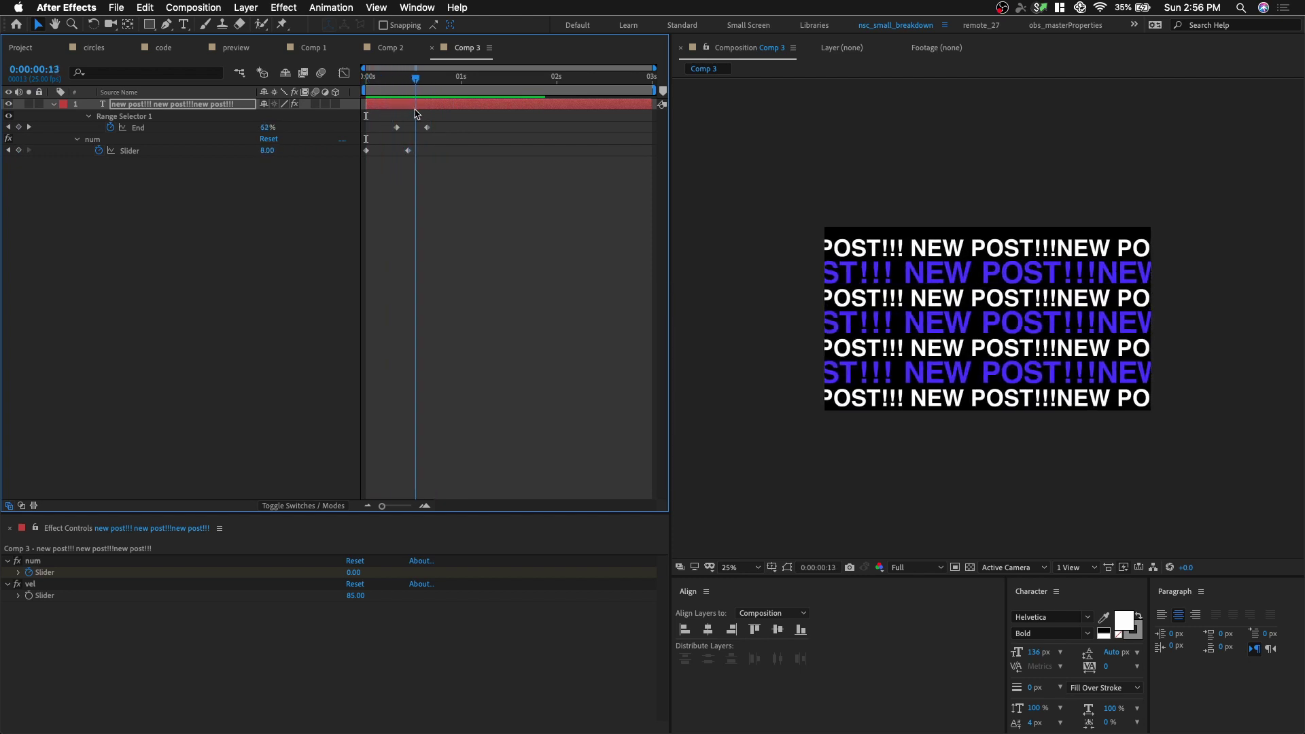
{"action": "left_click_drag", "start_coordinate": [417, 114], "coordinate": [365, 123]}
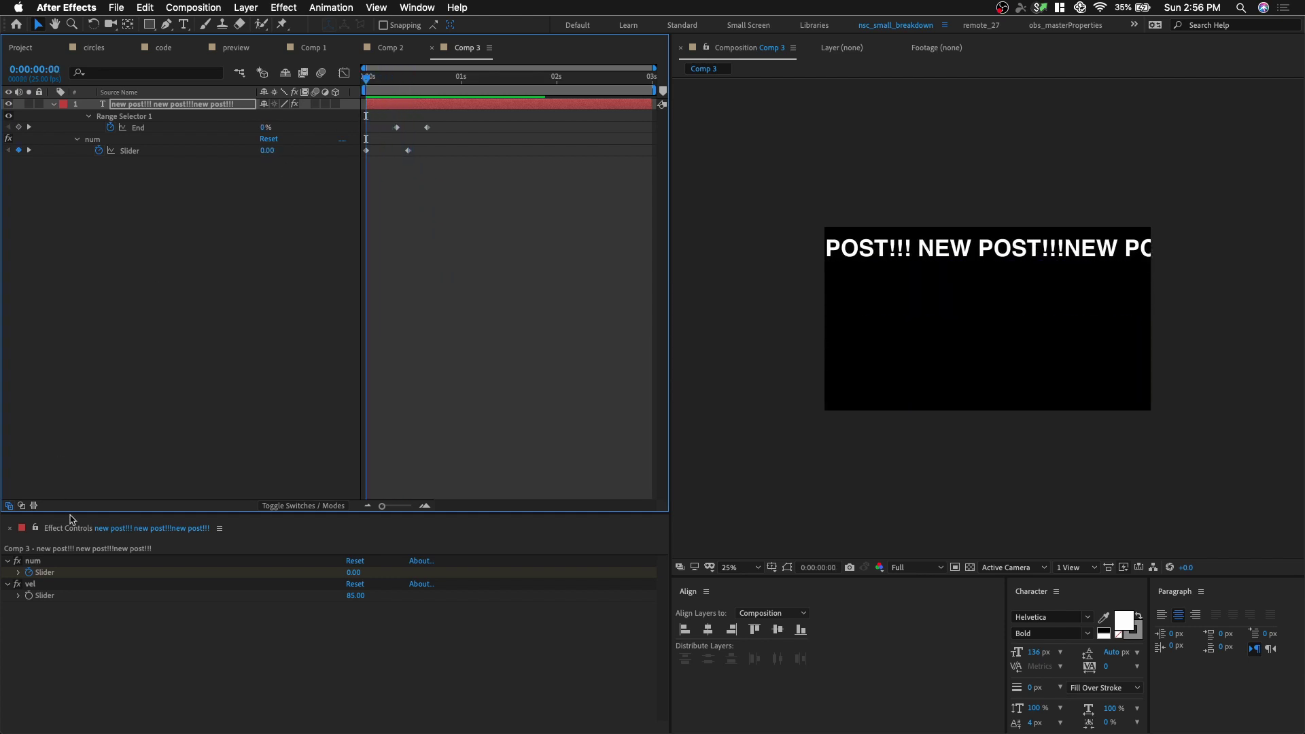
{"action": "left_click", "coordinate": [47, 562]}
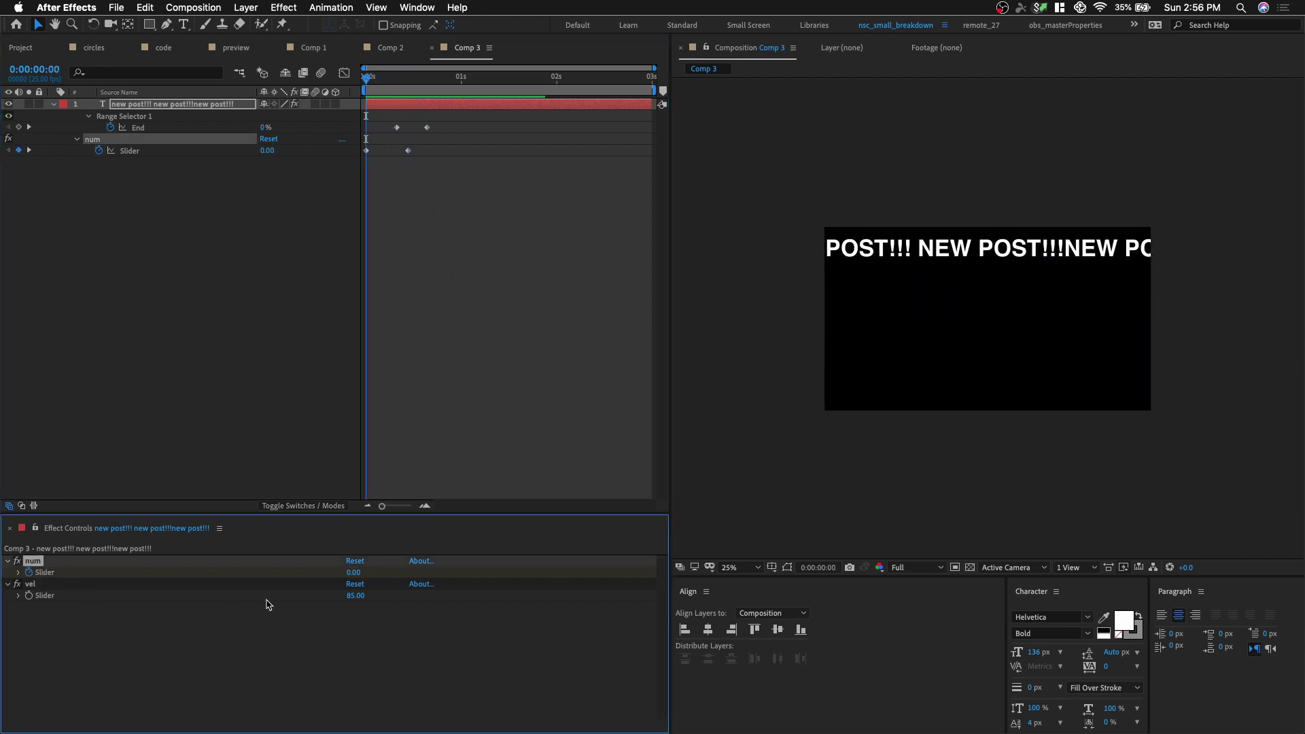